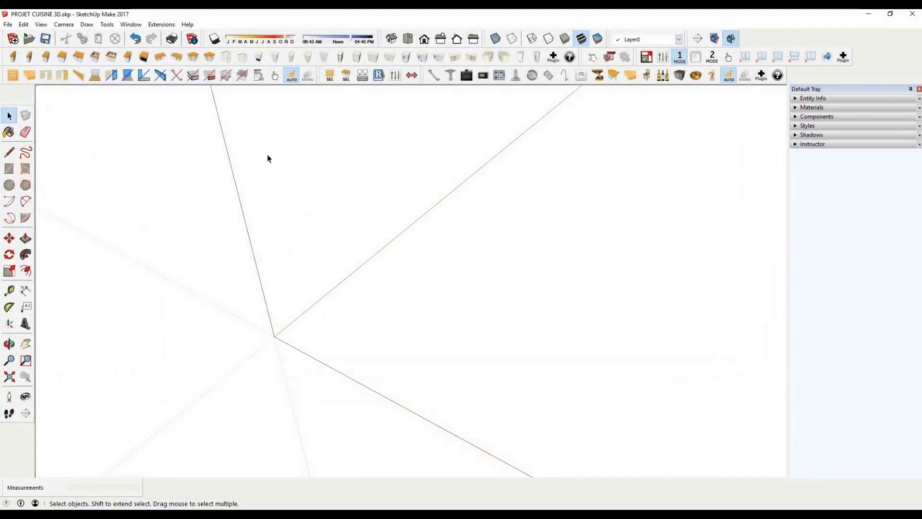
Import PLAN DE BASE ECHELLE 1-20ème.jpg as an image, placing it on the ground plane from the origin
left_click(7, 25)
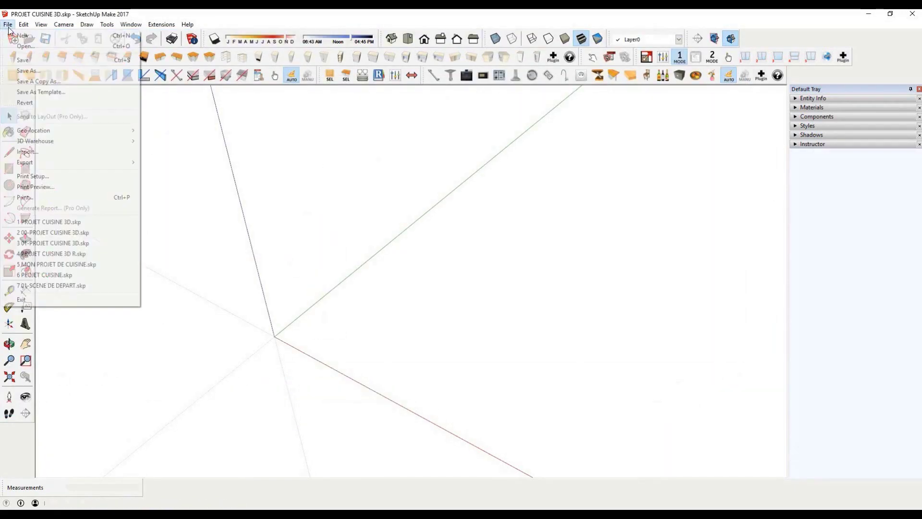
left_click(36, 152)
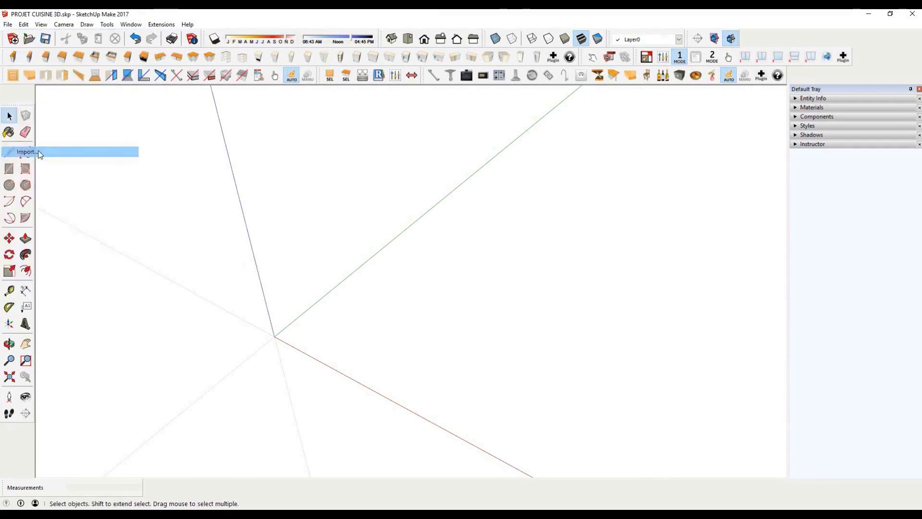
left_click(253, 111)
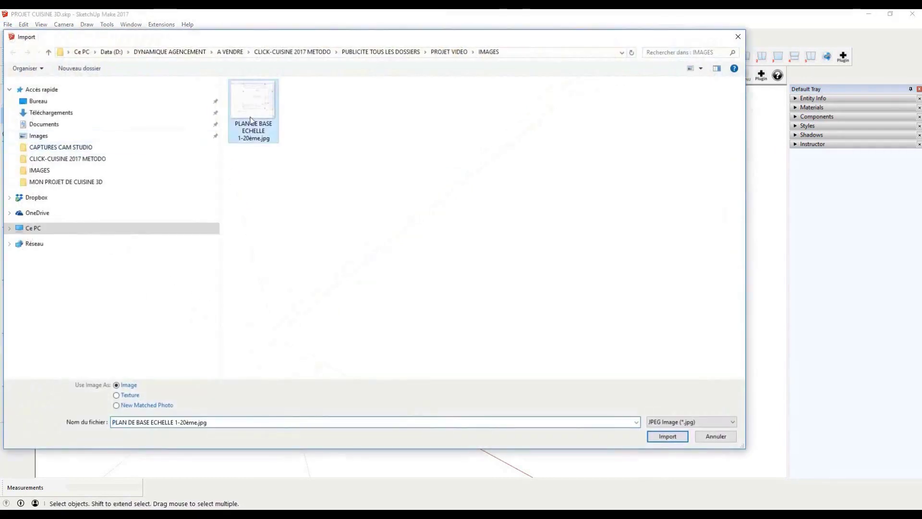
left_click(668, 436)
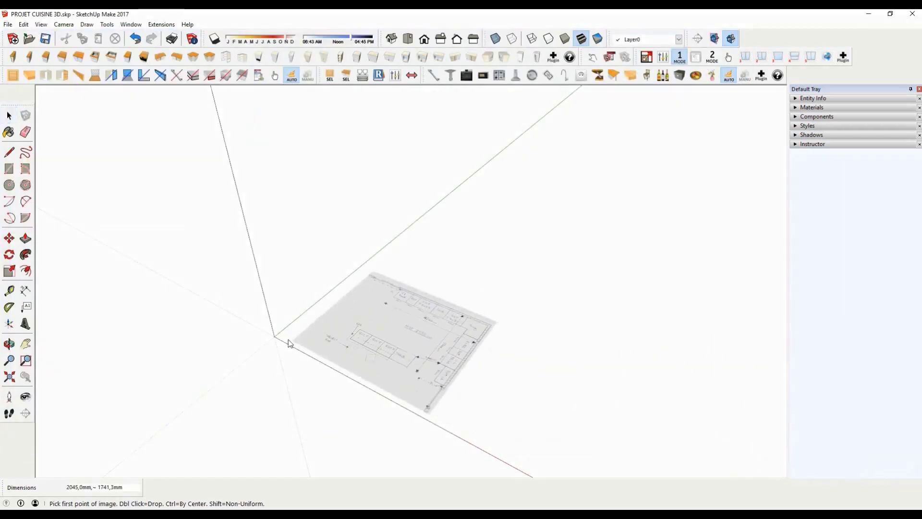
left_click(275, 338)
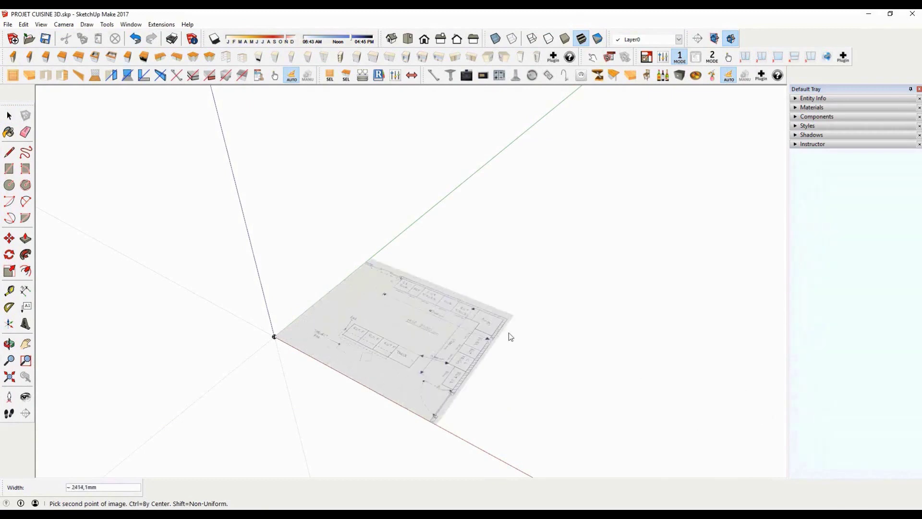
left_click(536, 336)
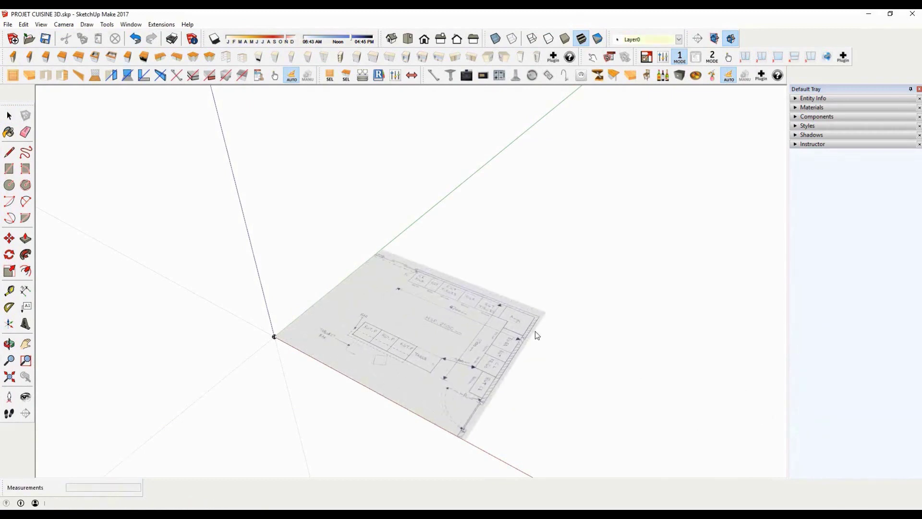
left_click(583, 324)
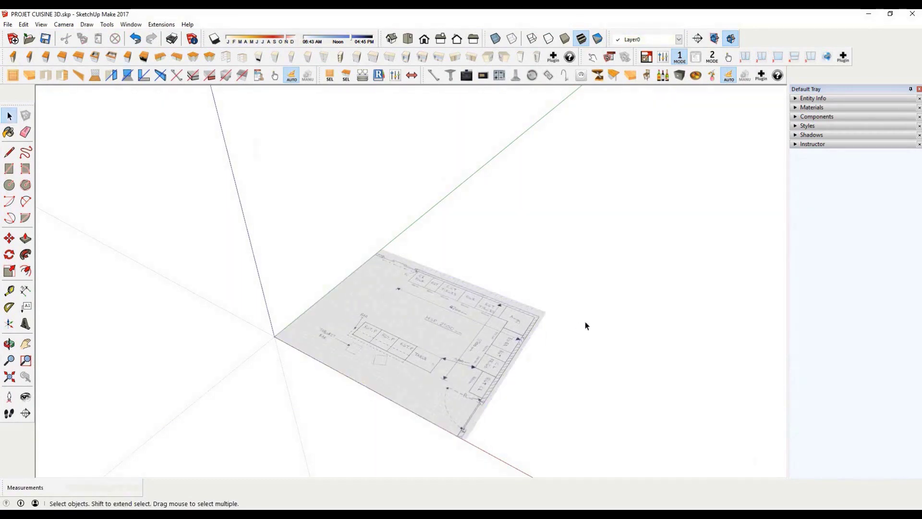
Rescale the model with the Tape Measure by setting the plan's back wall length, from opening jamb to inner corner, to 4200 mm
left_click(11, 290)
middle_click_drag(423, 305, 544, 352)
scroll(527, 270, "up", 4)
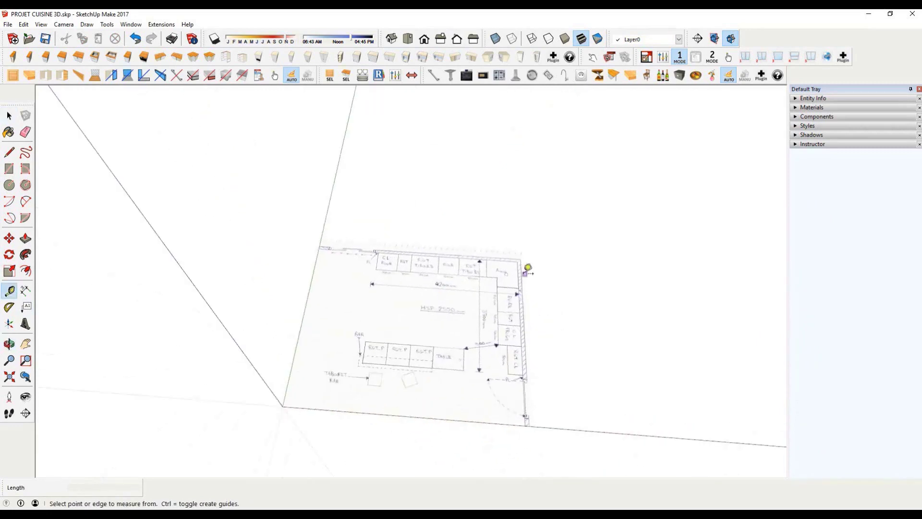
scroll(214, 243, "up", 10)
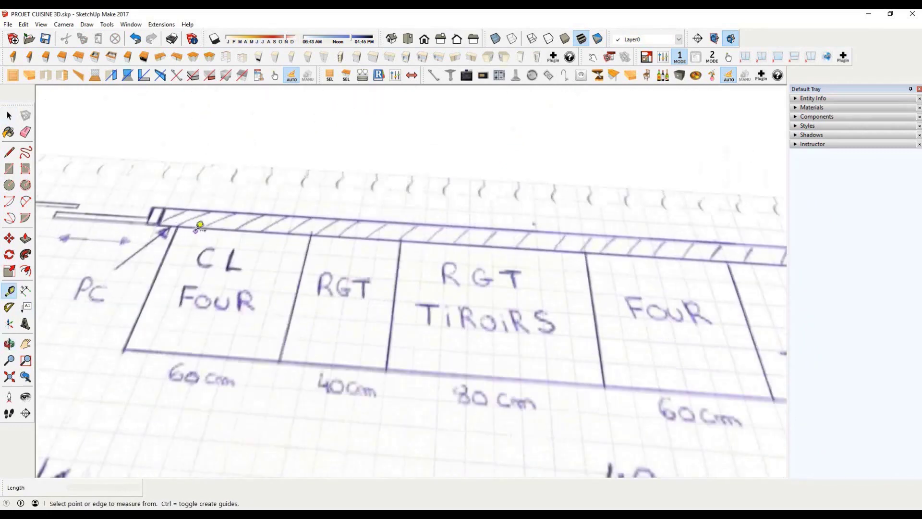
scroll(163, 218, "up", 5)
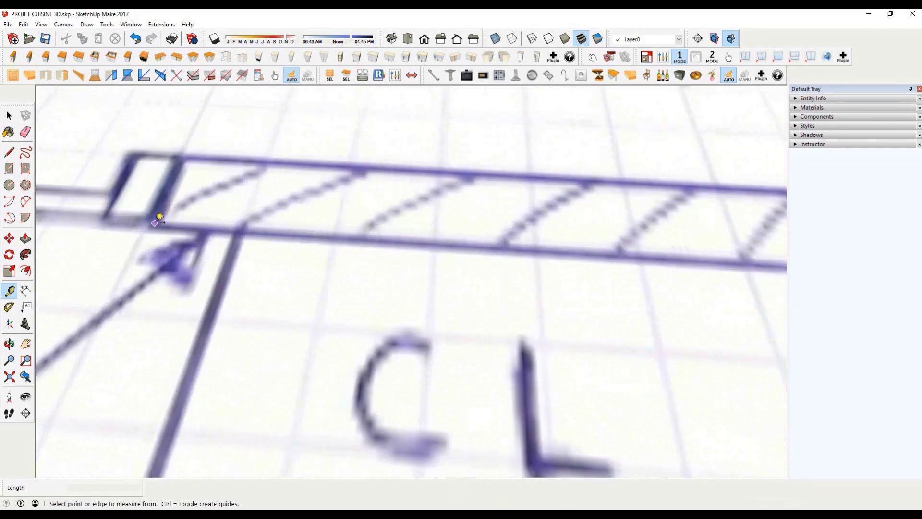
left_click(156, 220)
scroll(187, 220, "down", 10)
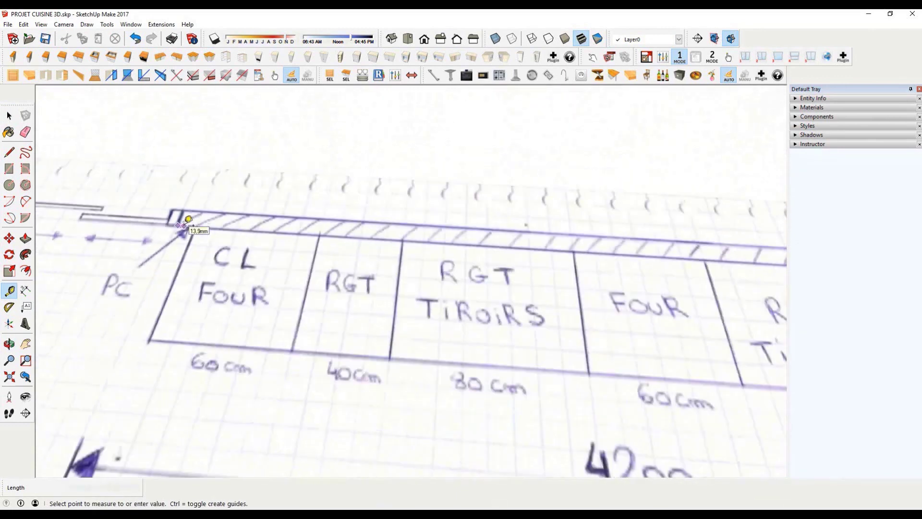
scroll(668, 252, "up", 8)
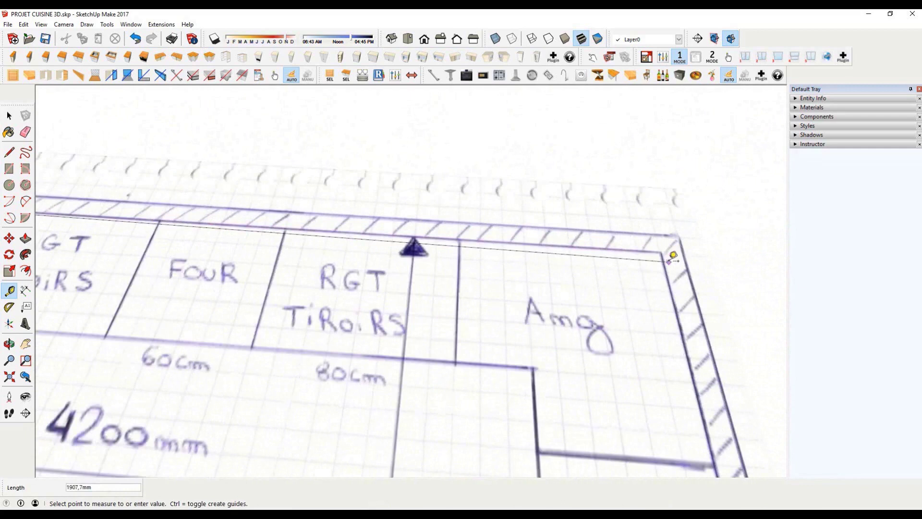
left_click(664, 248)
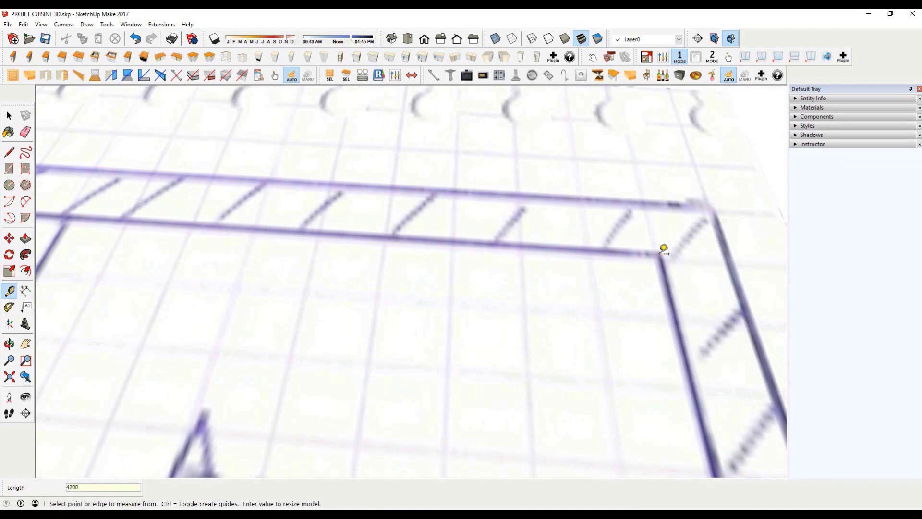
key("Return")
left_click(455, 284)
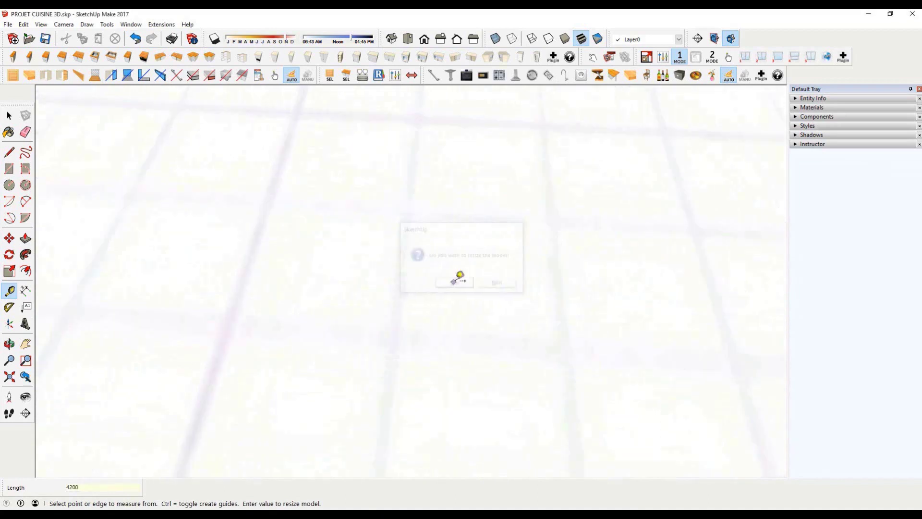
scroll(502, 276, "down", 3)
scroll(502, 277, "down", 8)
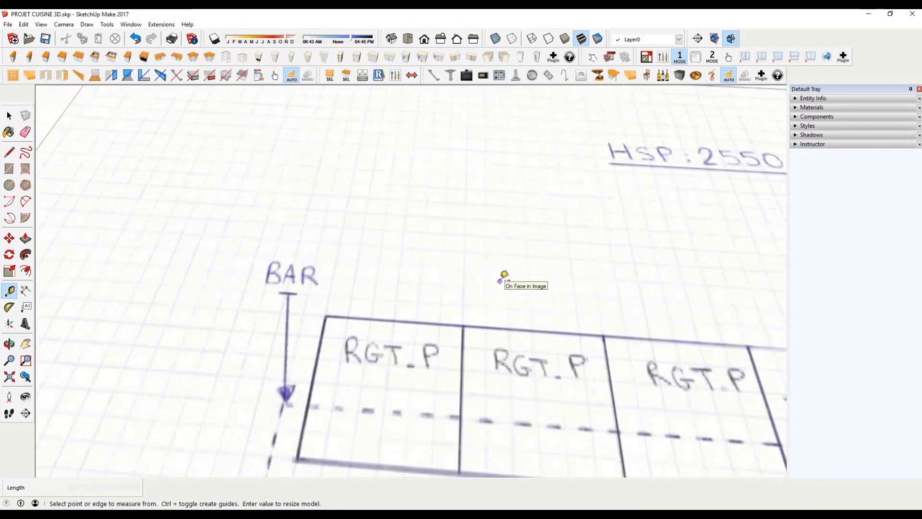
scroll(646, 281, "up", 2)
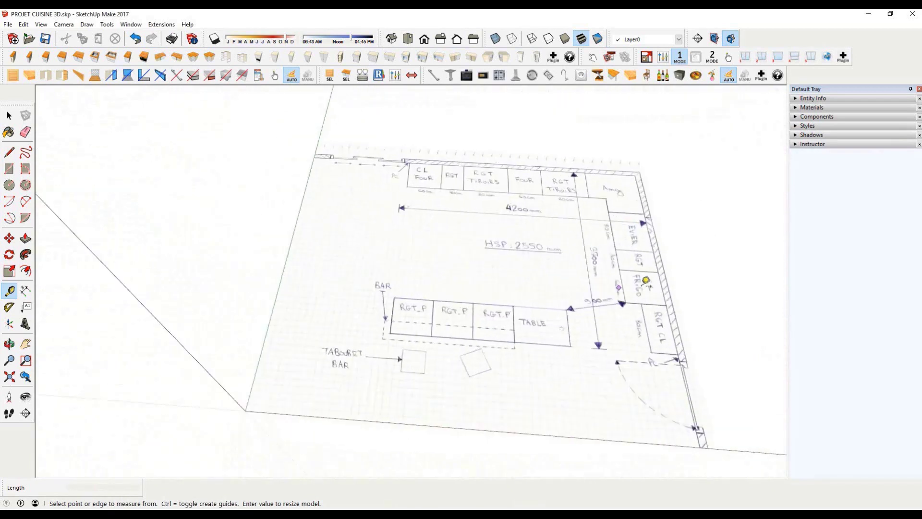
key("space")
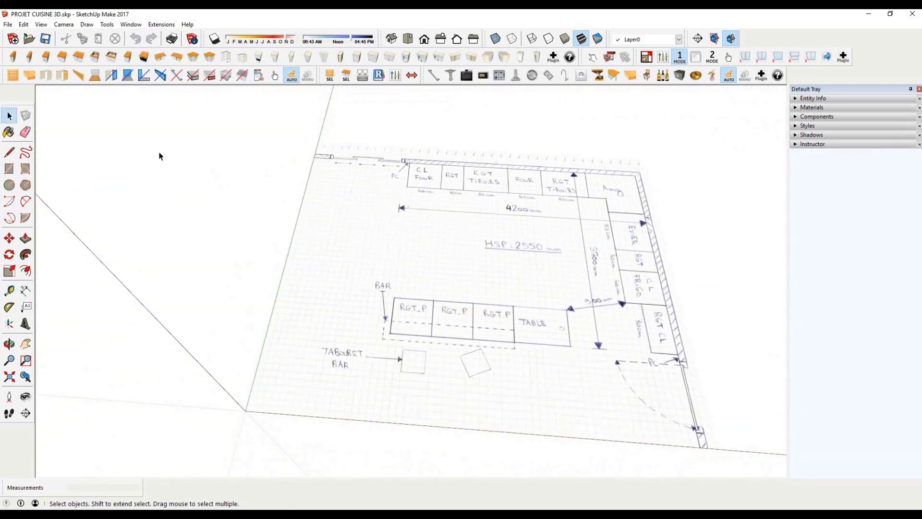
Draw a rectangle over the plan along the outer wall faces, from the back wall's outer end to the opposite corner by the door
left_click(9, 168)
middle_click_drag(328, 158, 416, 226)
scroll(253, 168, "up", 10)
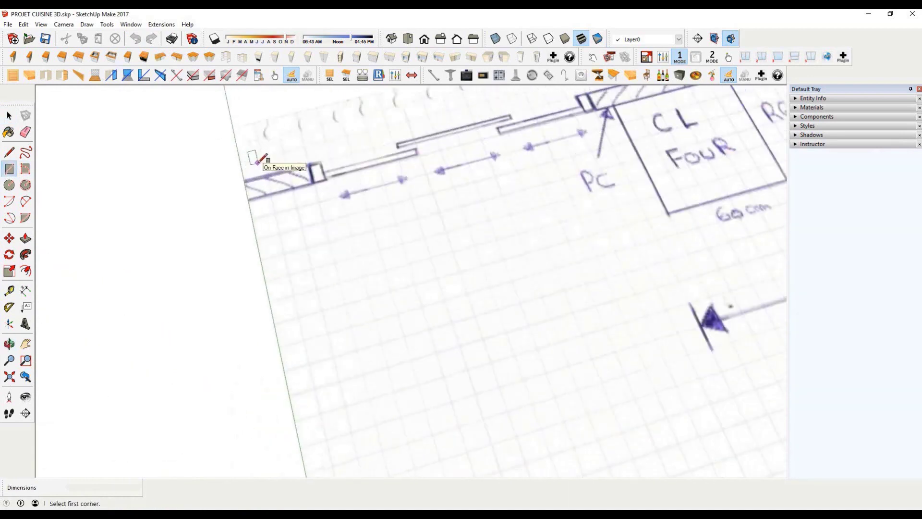
left_click(231, 189)
scroll(298, 201, "down", 8)
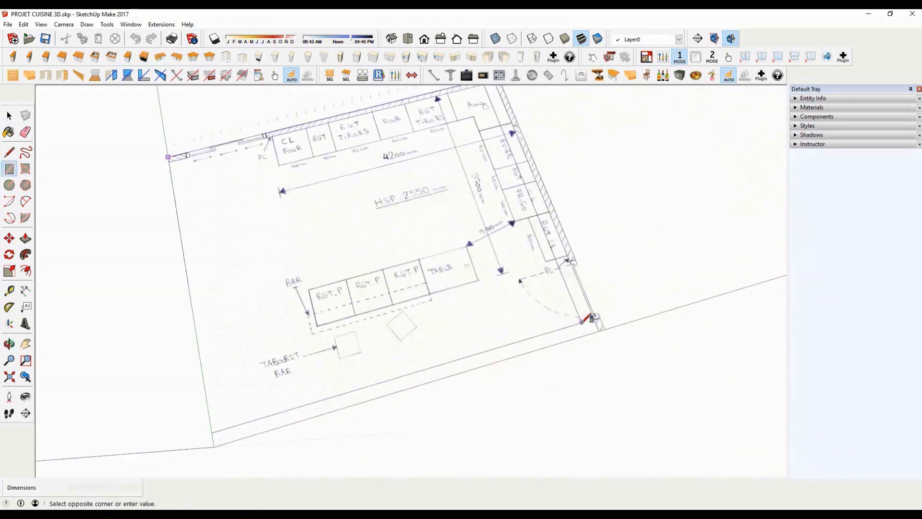
scroll(592, 319, "up", 8)
scroll(625, 334, "down", 3)
left_click(635, 338)
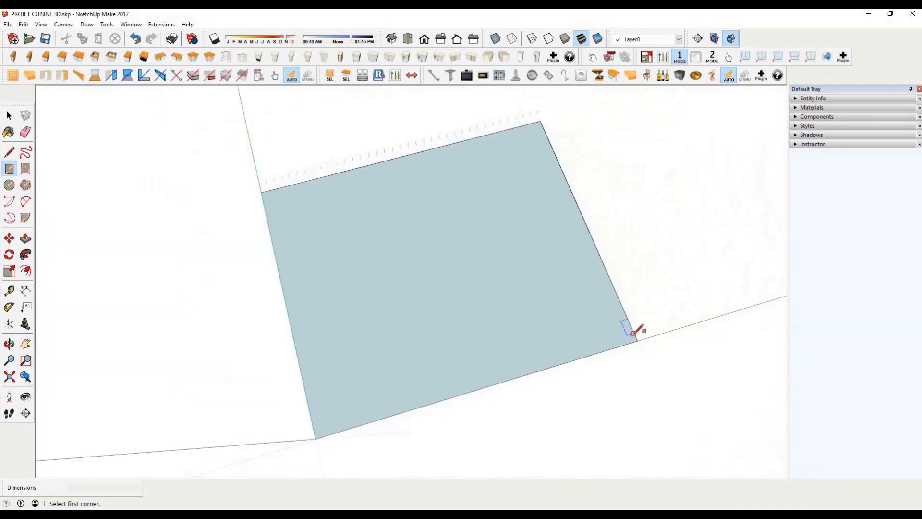
Turn on X-ray display and draw a second rectangle along the inner wall faces, between the same two wall ends
left_click(495, 39)
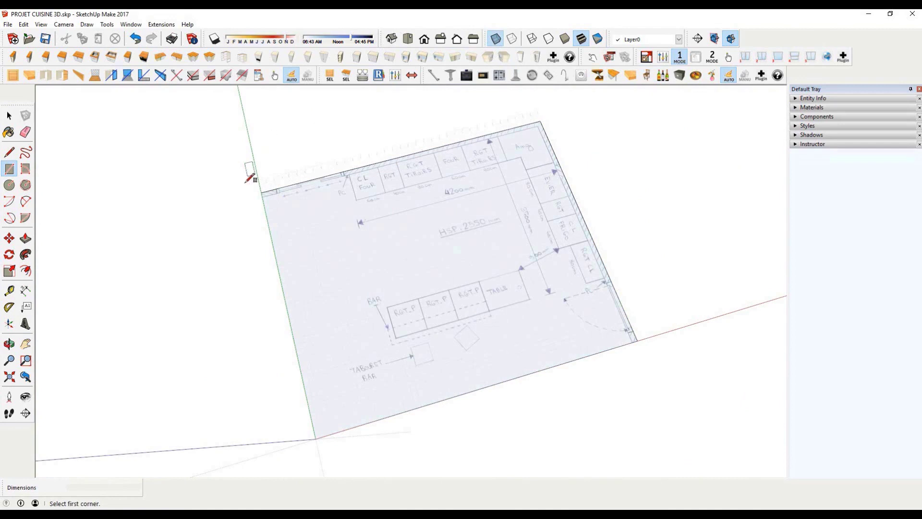
scroll(249, 178, "up", 5)
left_click(262, 193)
scroll(323, 208, "down", 8)
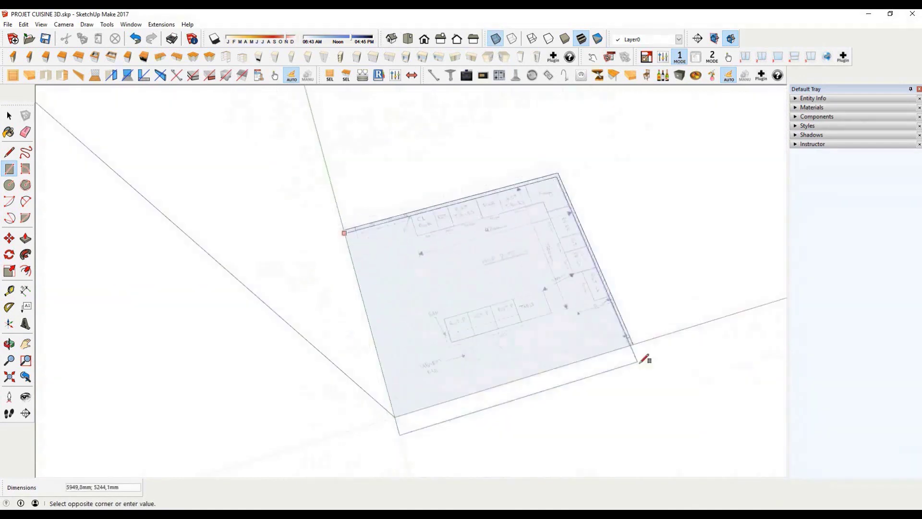
scroll(645, 359, "up", 6)
left_click(634, 345)
scroll(634, 345, "down", 6)
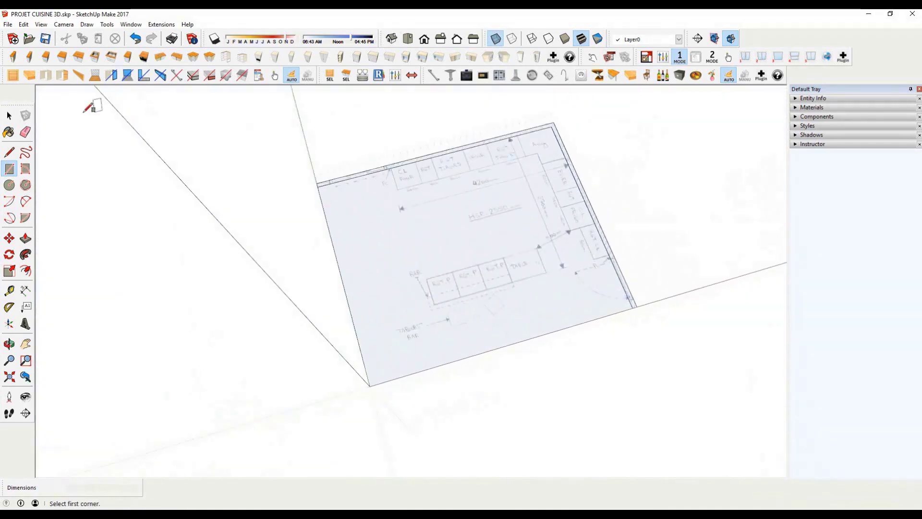
Delete the room's interior face and the leftover edge along the green axis, keeping the L-shaped wall outline
left_click(9, 116)
left_click(388, 241)
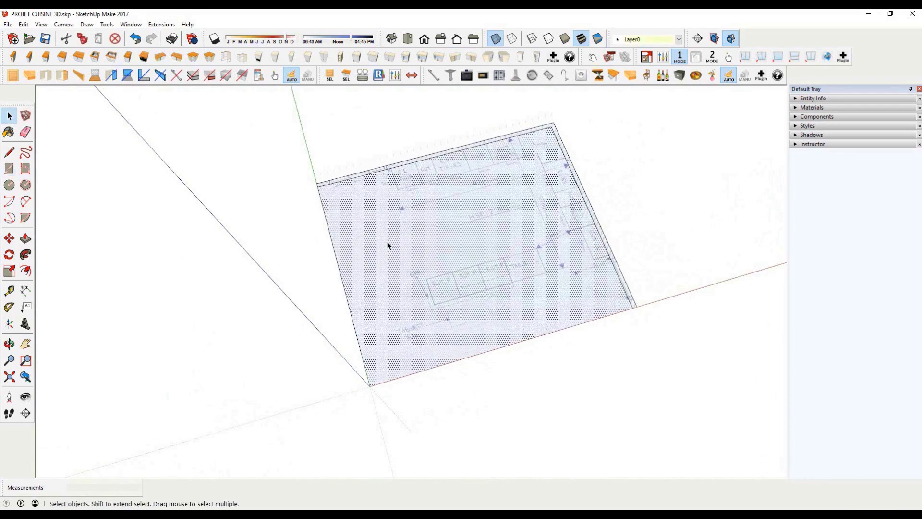
key("Delete")
left_click(340, 272)
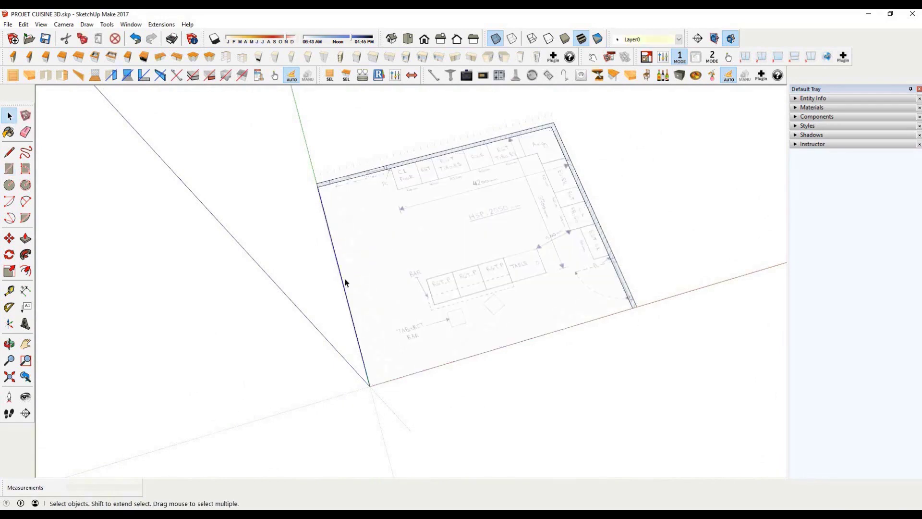
key("Delete")
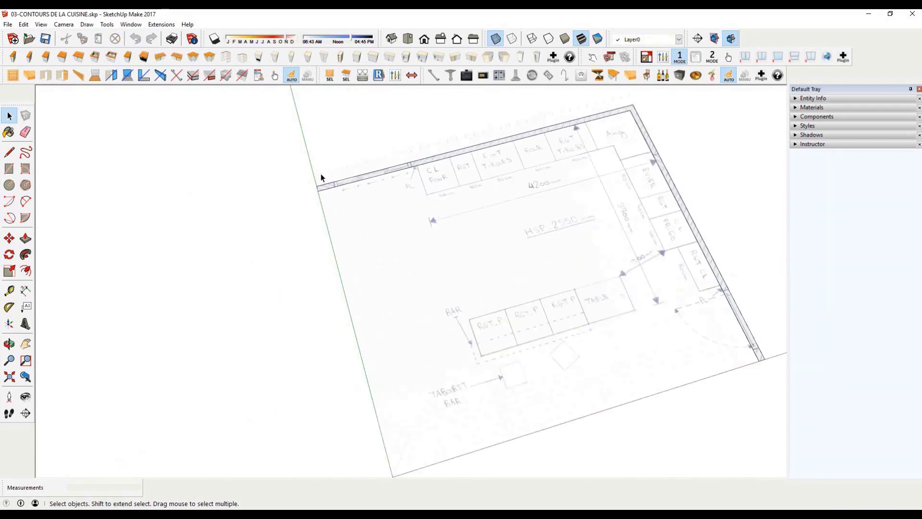
Draw lines across the back wall's thickness at both jambs of the sliding opening
scroll(332, 166, "up", 2)
scroll(332, 166, "up", 5)
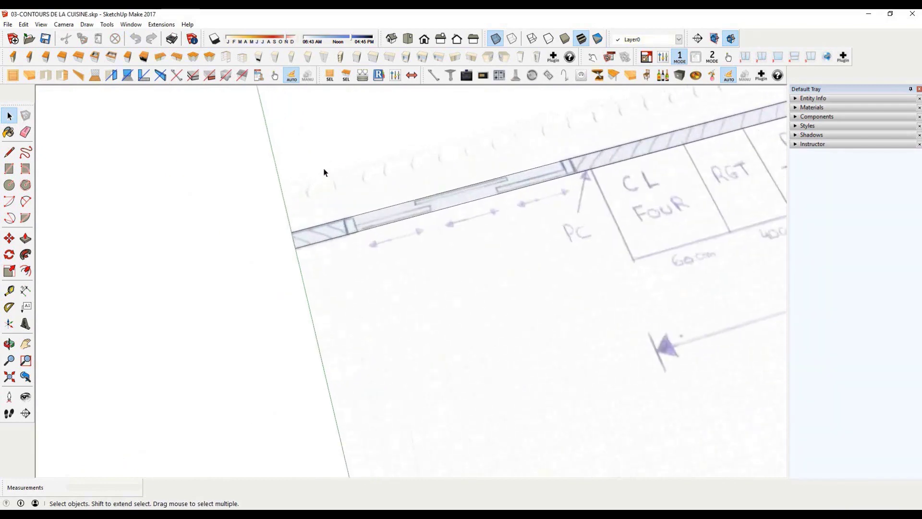
key("l")
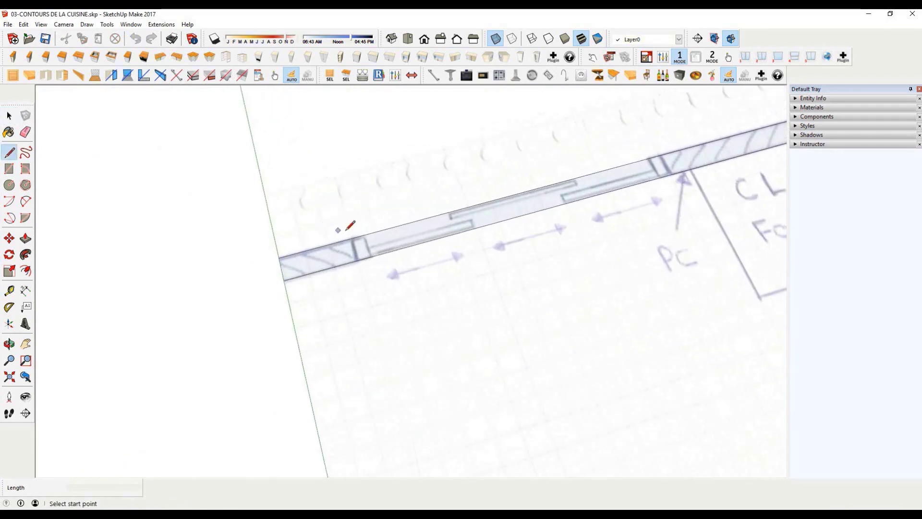
scroll(347, 229, "up", 2)
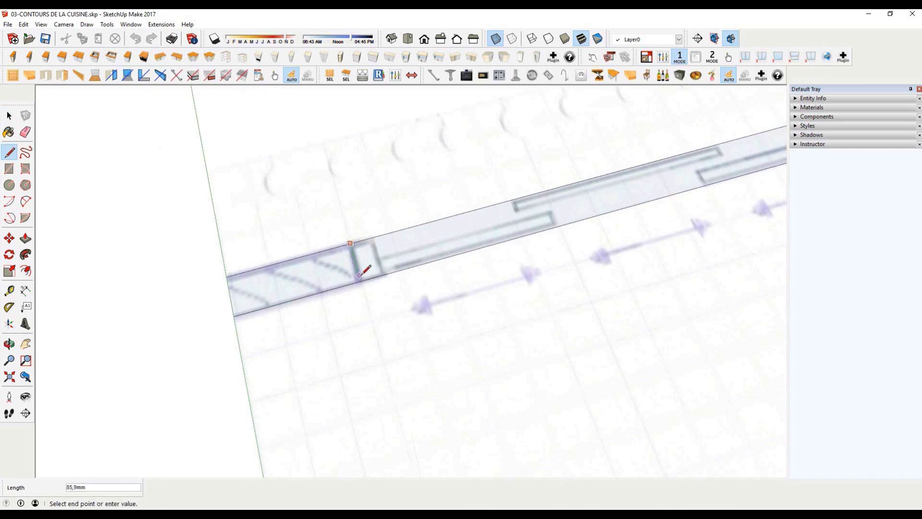
scroll(332, 260, "down", 3)
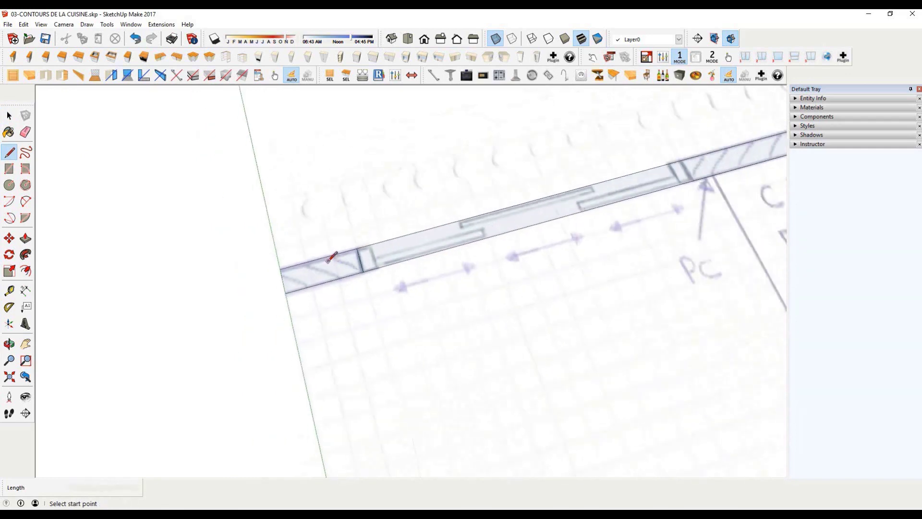
scroll(610, 194, "up", 4)
left_click(577, 173)
left_click(591, 219)
scroll(378, 214, "down", 5)
scroll(377, 213, "down", 4)
Draw lines across the side wall's thickness at both jambs of the swing door
scroll(641, 278, "up", 7)
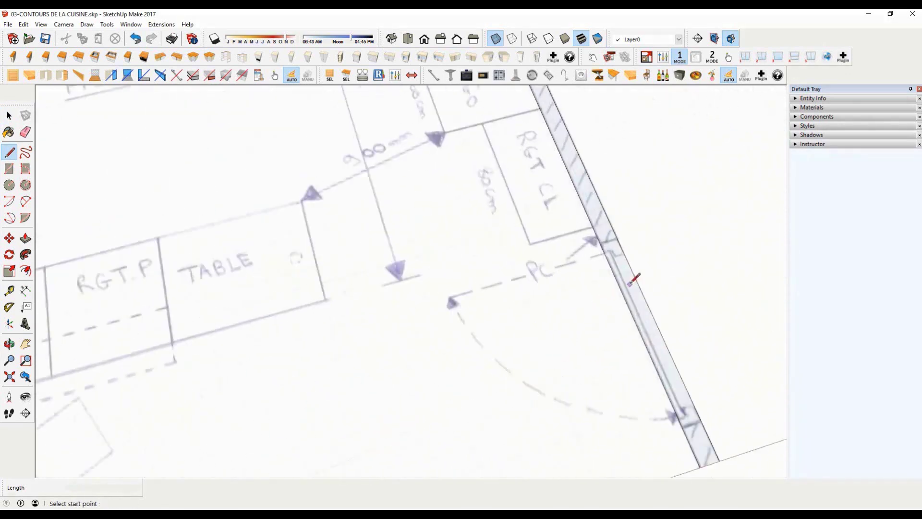
left_click(578, 220)
left_click(609, 206)
scroll(510, 216, "down", 2)
scroll(644, 435, "up", 6)
scroll(548, 323, "down", 3)
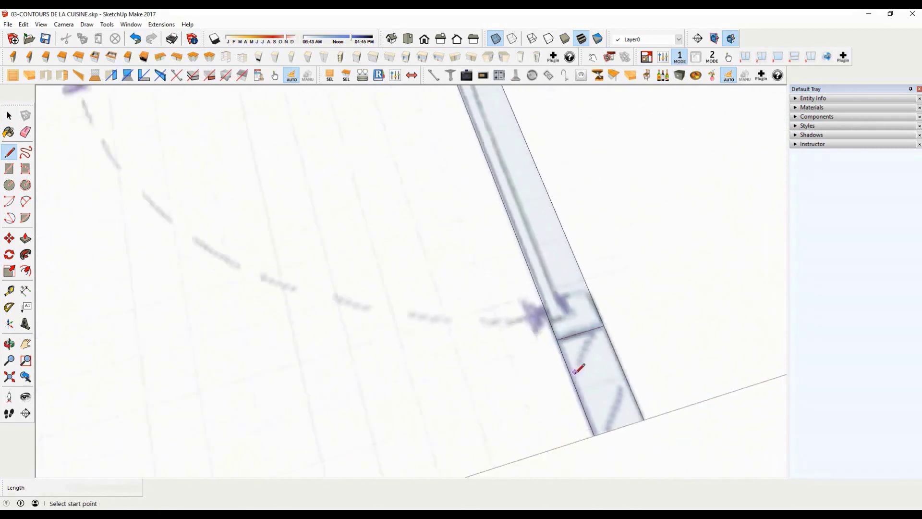
Delete the wall segments within the door and sliding openings, and turn off X-ray display
key("space")
left_click(545, 273)
key("Delete")
scroll(289, 198, "down", 5)
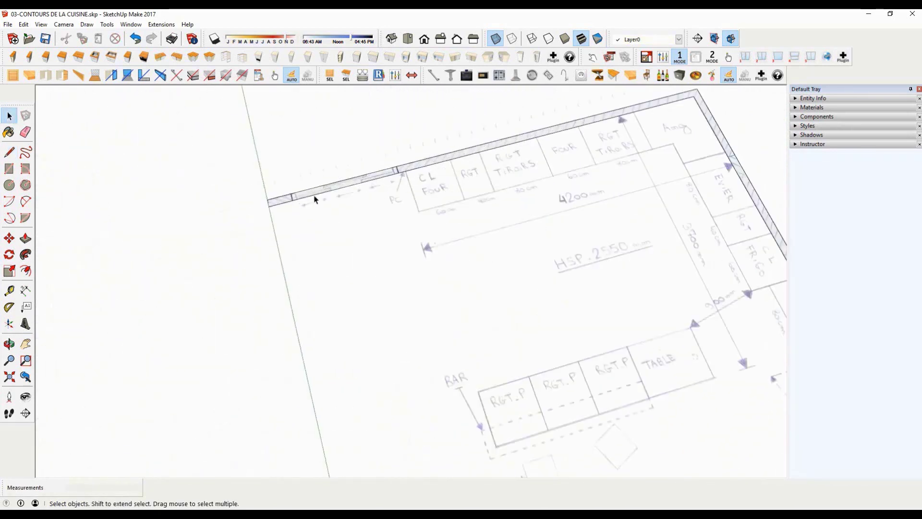
scroll(309, 184, "up", 5)
left_click(309, 184)
key("Delete")
scroll(318, 211, "down", 4)
scroll(318, 210, "down", 1)
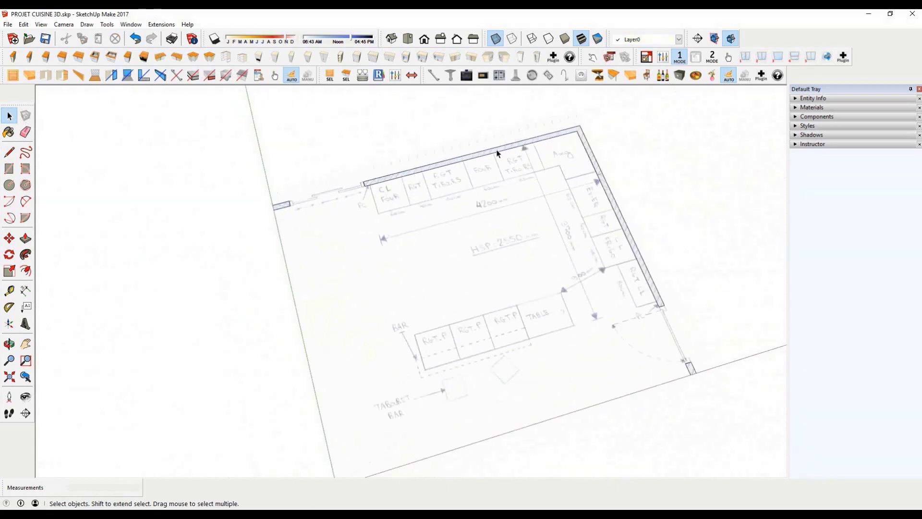
left_click(497, 41)
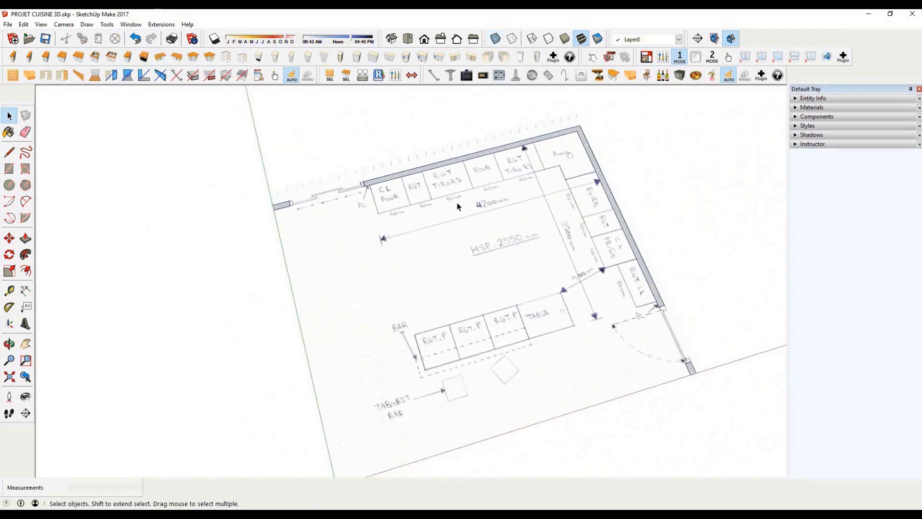
Extrude the short wall stub beyond the sliding opening up to a height of 2550 mm
middle_click_drag(457, 204, 256, 142)
key("space")
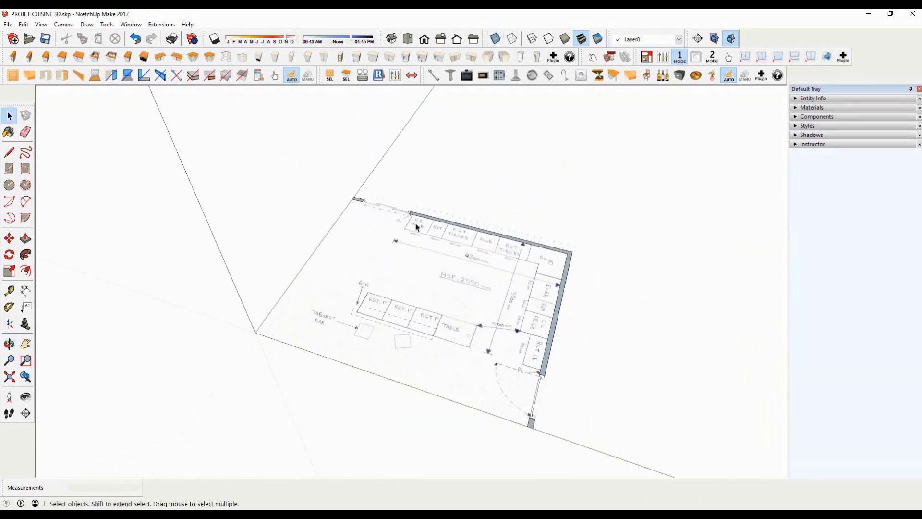
left_click(26, 238)
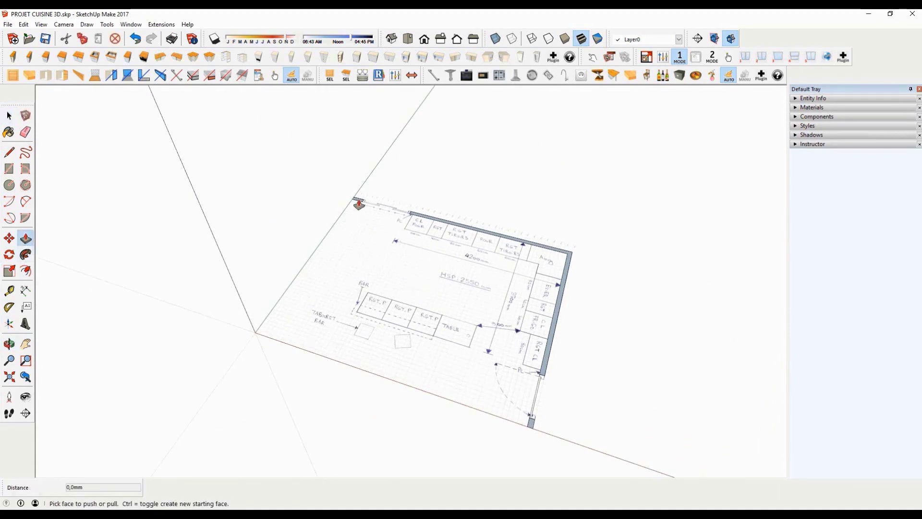
left_click_drag(359, 204, 357, 178)
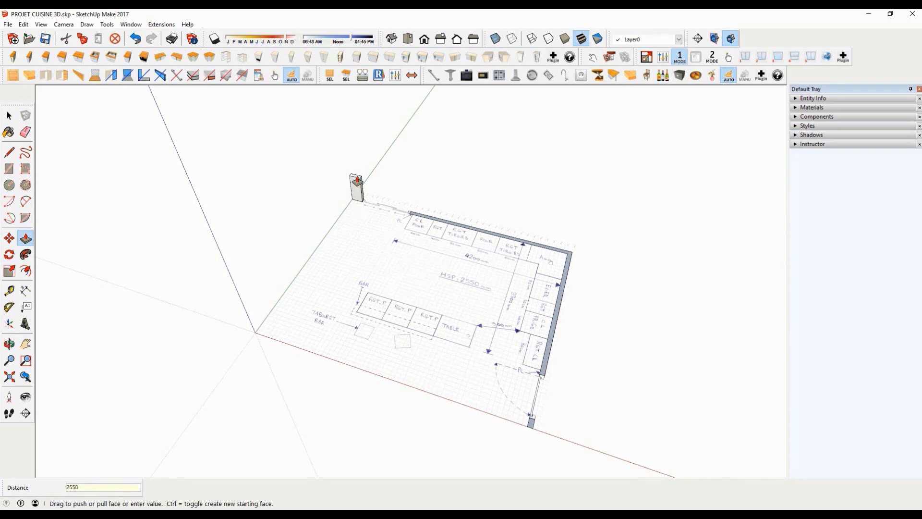
key("Return")
Extrude the L-shaped wall and the stub beside the swing door up to a height of 2550 mm
left_click(436, 219)
type("2550")
key("Return")
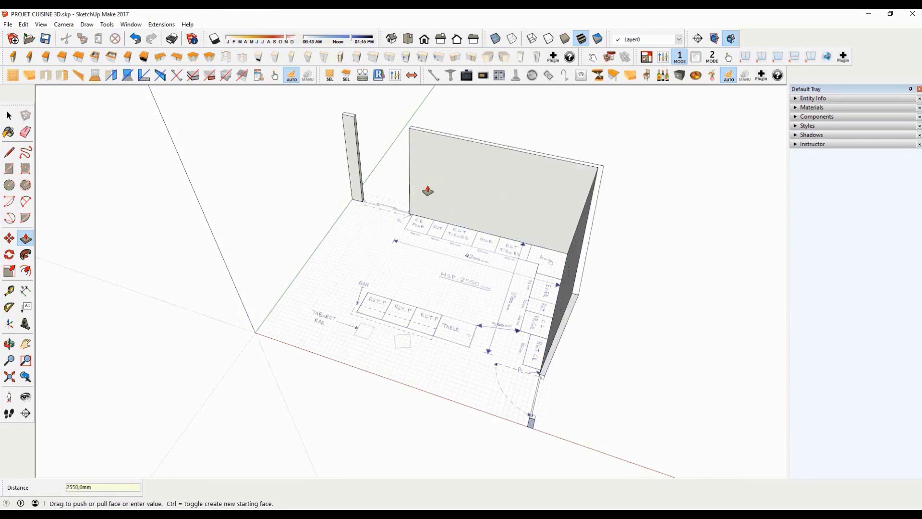
left_click(531, 423)
key("Return")
middle_click_drag(550, 373, 377, 212)
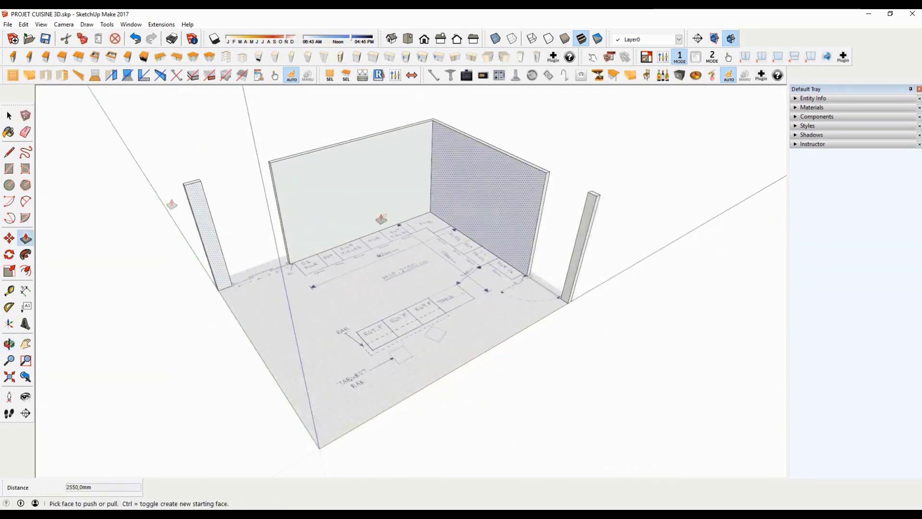
Draw a rectangle bridging the swing door opening at the top of the walls and reverse its face
left_click(9, 169)
scroll(597, 148, "up", 6)
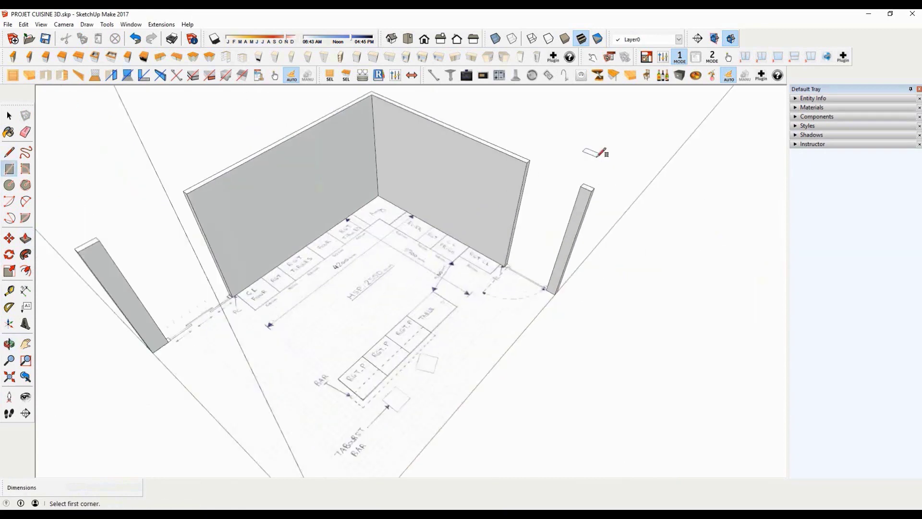
left_click(478, 163)
left_click(610, 213)
middle_click_drag(482, 293, 445, 249)
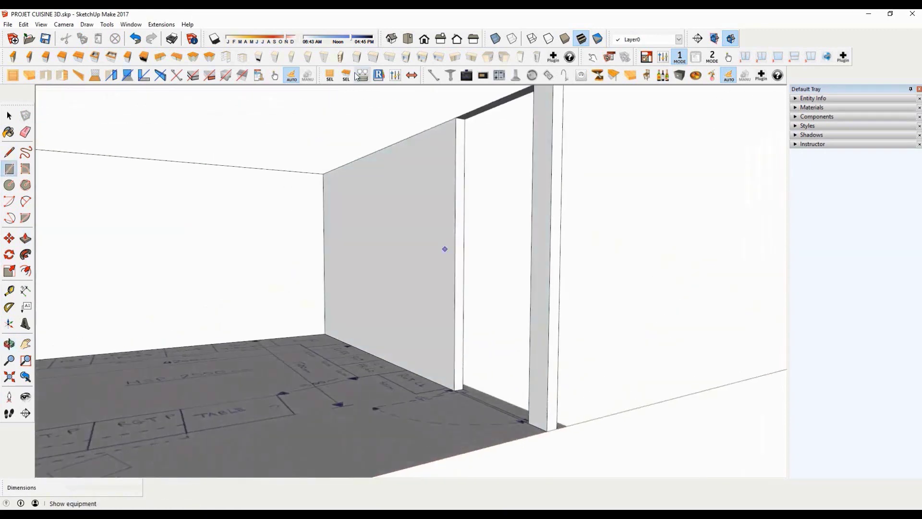
key("space")
scroll(470, 128, "up", 3)
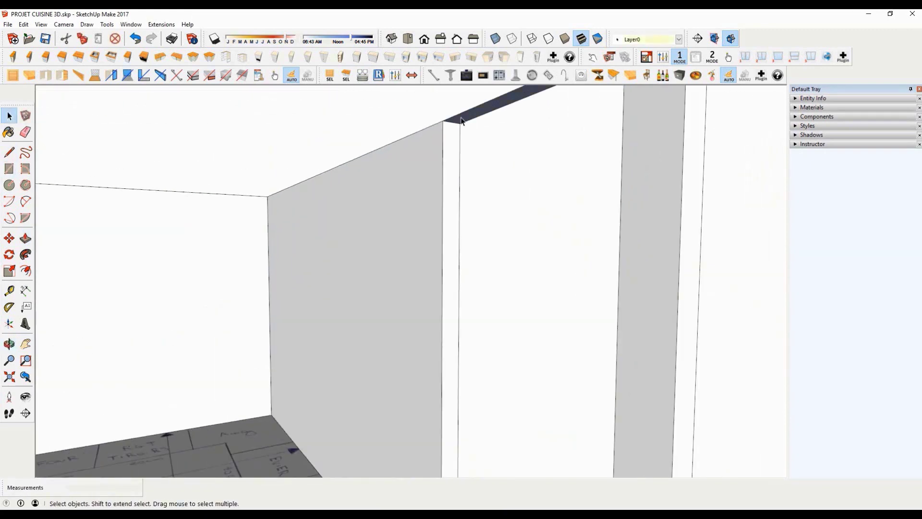
right_click(461, 120)
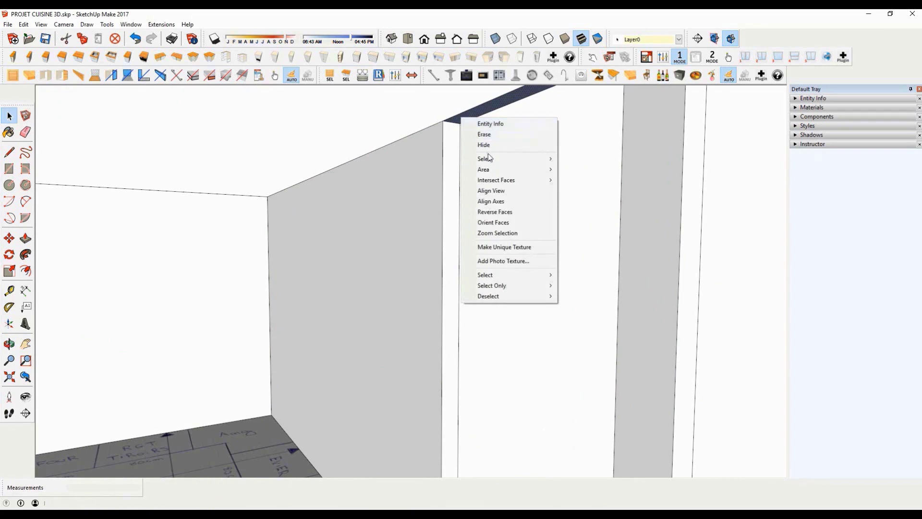
left_click(492, 213)
Extrude the bridging face down 550 mm to form the lintel above the swing door
left_click(25, 239)
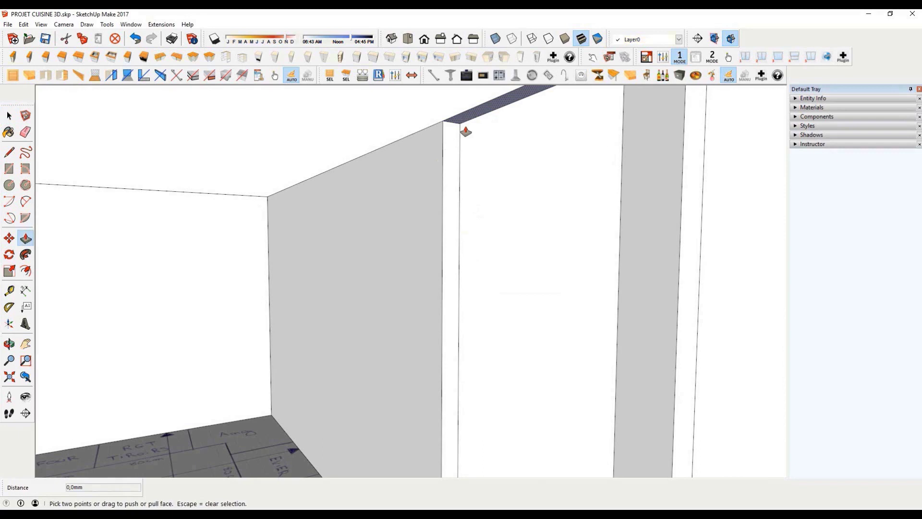
left_click(465, 120)
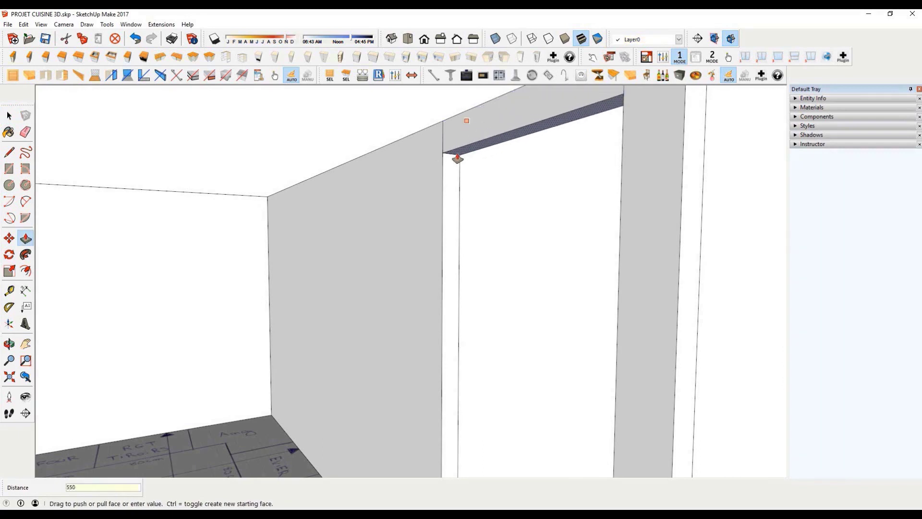
key("Return")
middle_click_drag(464, 163, 431, 152)
Delete the seam edges between the swing door lintel and the adjoining walls
key("space")
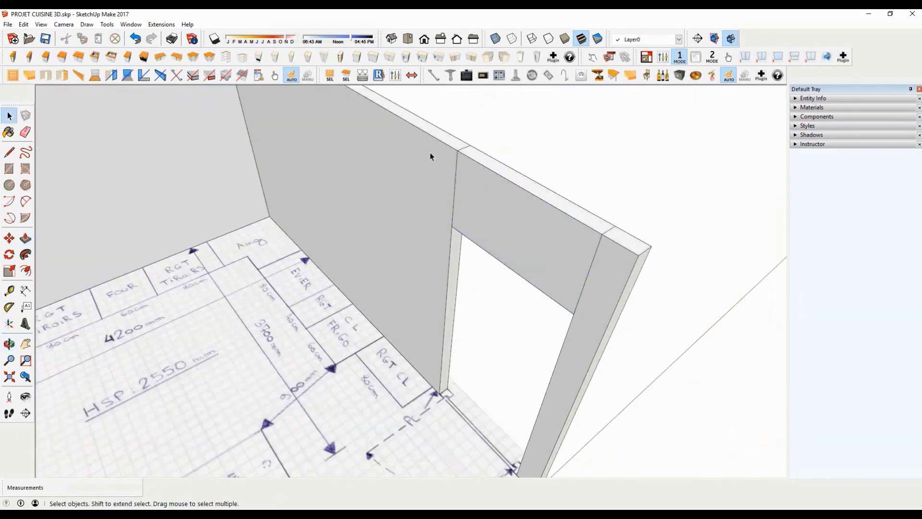
middle_click_drag(602, 237, 309, 324)
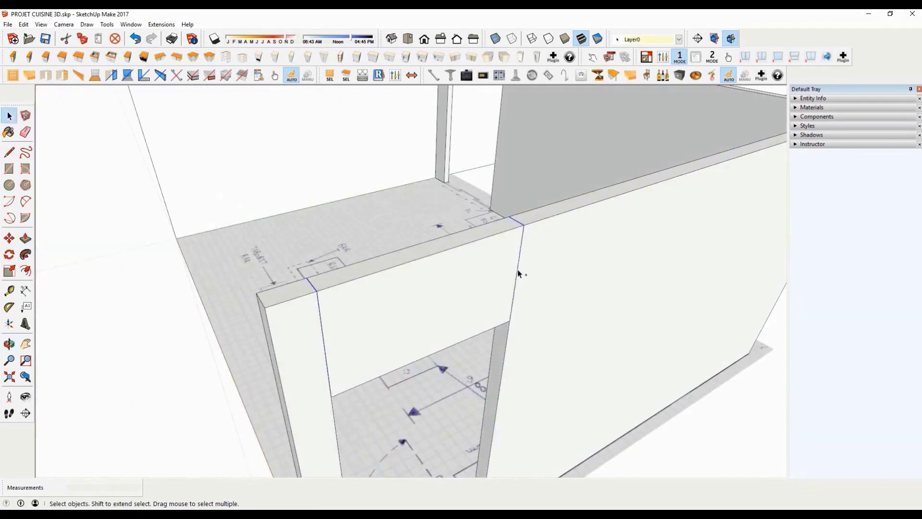
key("Delete")
Draw a rectangle bridging the sliding opening at the top of the back wall and reverse its face
scroll(473, 284, "down", 6)
middle_click_drag(448, 235, 533, 240)
scroll(329, 124, "up", 5)
left_click(9, 169)
left_click(329, 133)
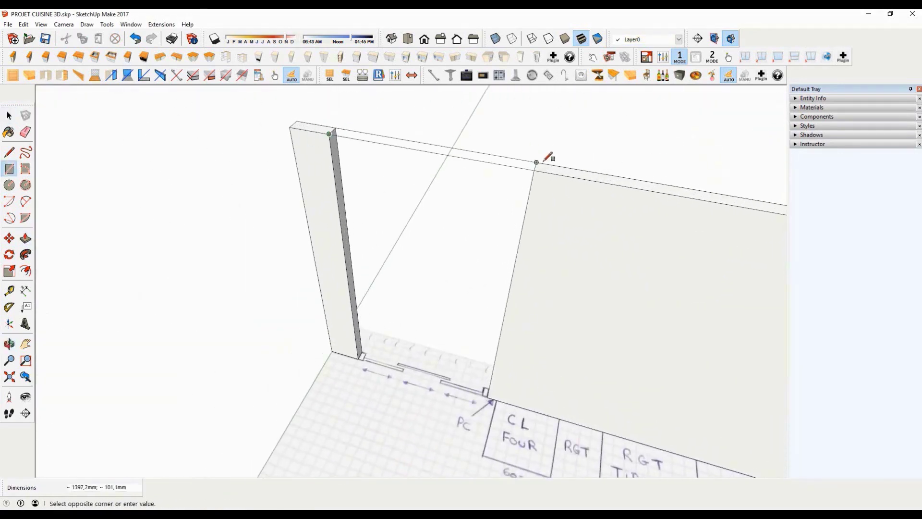
left_click(536, 163)
middle_click_drag(536, 163, 208, 118)
key("space")
scroll(397, 131, "up", 1)
right_click(397, 131)
left_click(422, 265)
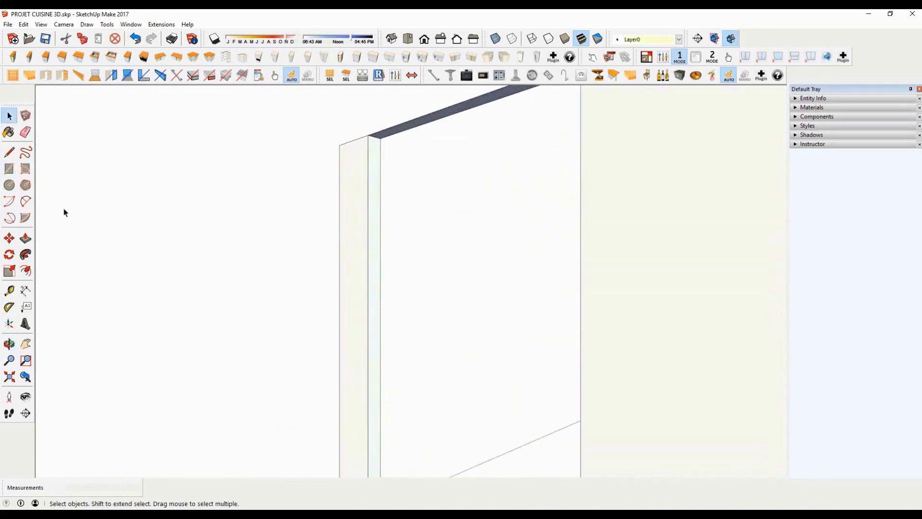
Extrude the face above the sliding opening down 550 mm to form its lintel
key("p")
left_click(406, 129)
key("Return")
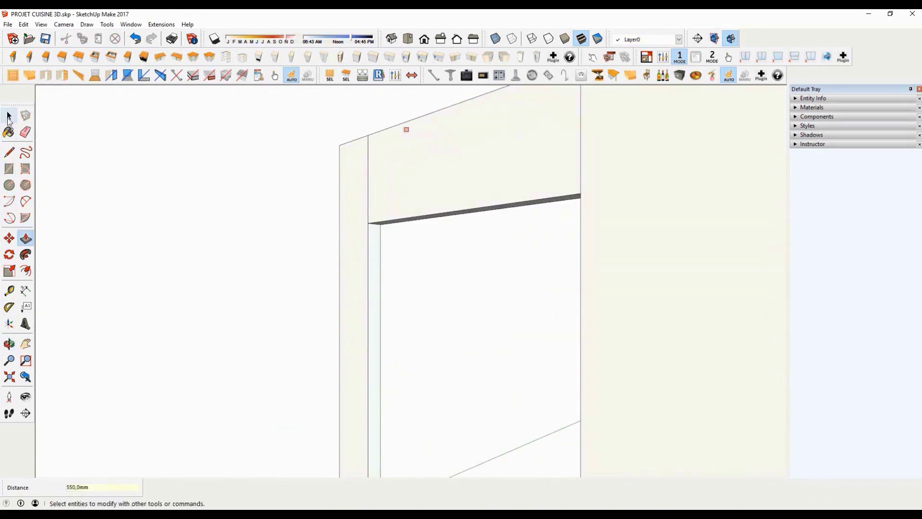
Delete the seam edges between the sliding opening's lintel and the back wall
left_click(10, 116)
middle_click_drag(269, 111, 354, 179)
left_click(353, 179)
left_click(635, 241, "ctrl")
middle_click_drag(562, 230, 537, 281)
left_click(670, 227, "ctrl")
middle_click_drag(339, 138, 391, 156)
key("Delete")
Select all the connected wall geometry and make it a group
scroll(517, 191, "down", 4)
middle_click_drag(517, 190, 27, 173)
scroll(577, 211, "up", 2)
middle_click_drag(625, 217, 512, 207)
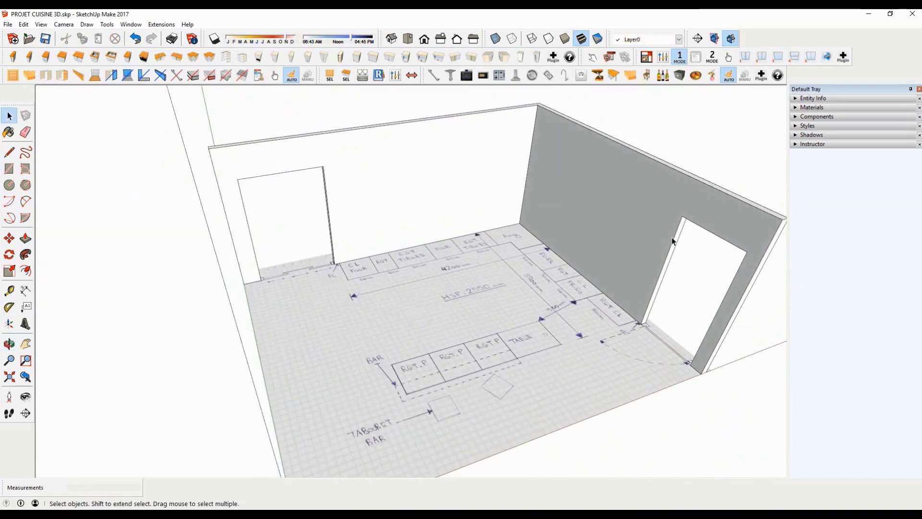
triple_click(487, 156)
right_click(488, 156)
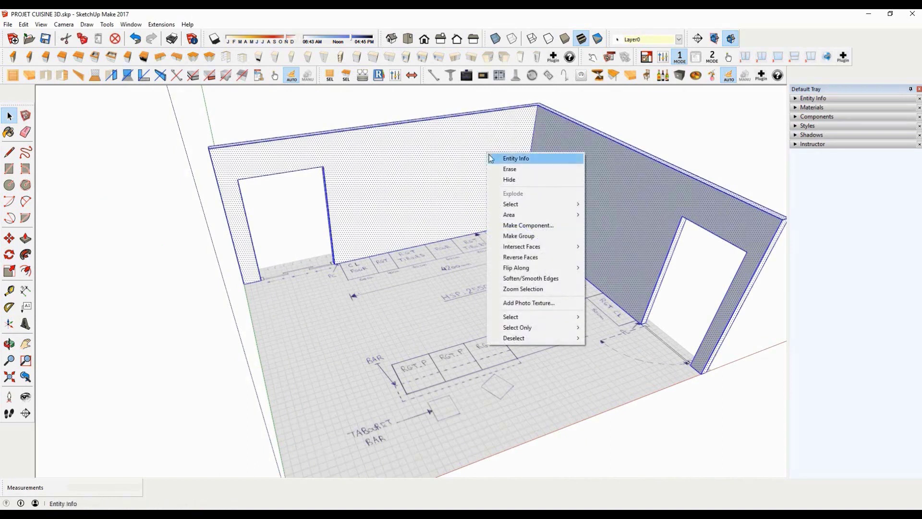
left_click(520, 235)
left_click(155, 244)
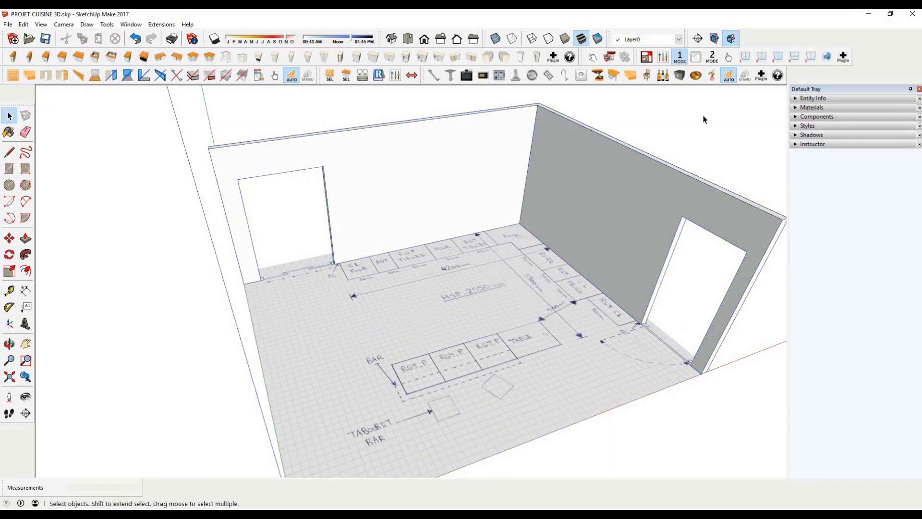
Place a two-panel sliding window in the back wall's opening and scale it up to the opening's full height
left_click(768, 61)
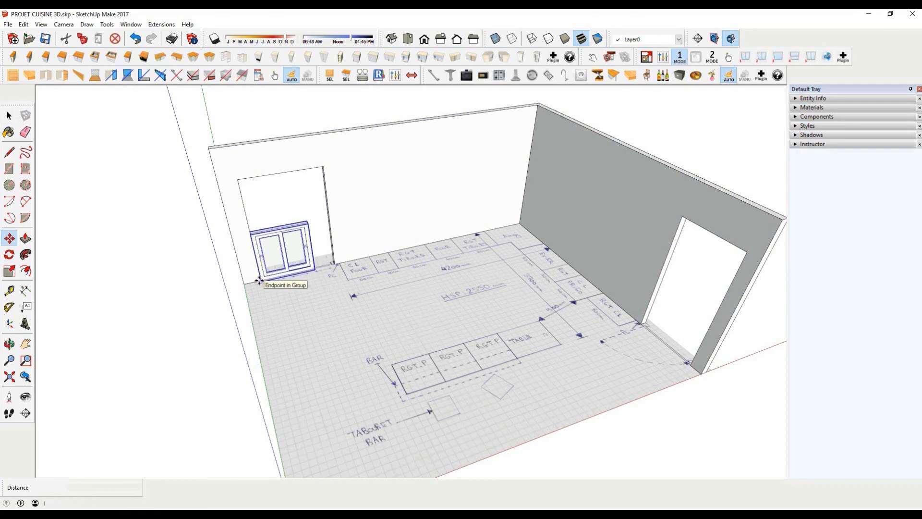
left_click(10, 271)
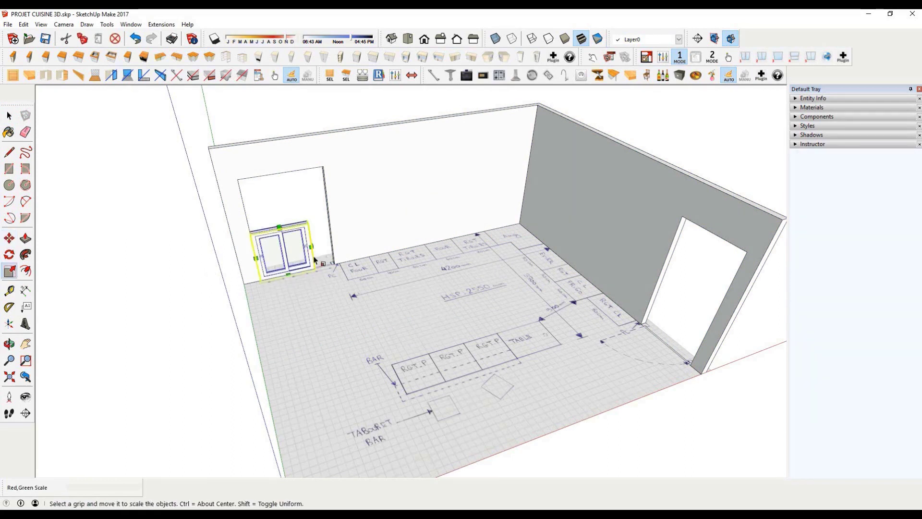
left_click_drag(312, 246, 288, 176)
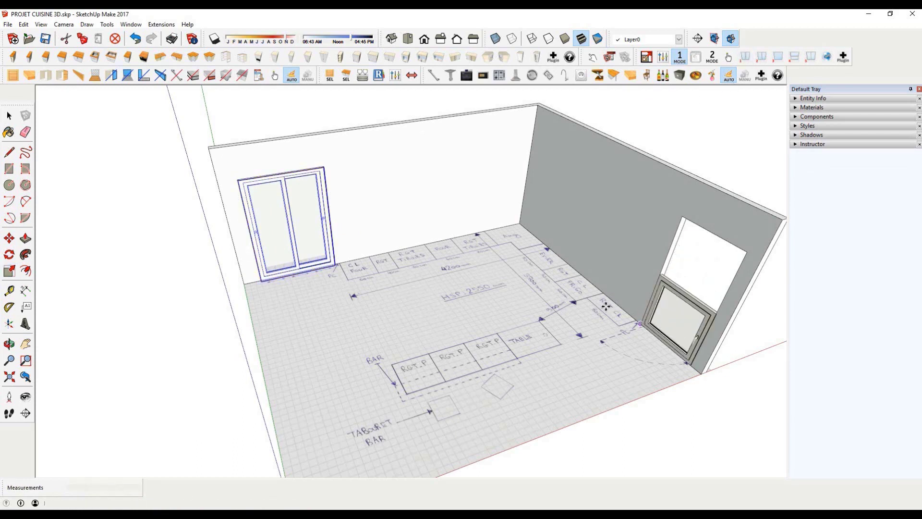
Scale the glazed unit in the side wall's door opening to 2.00 times its height, filling the opening
key("m")
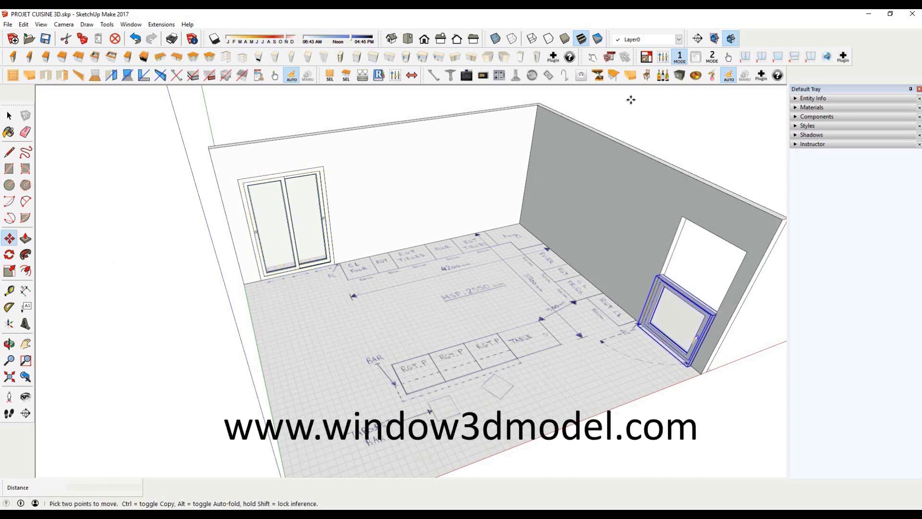
left_click(647, 58)
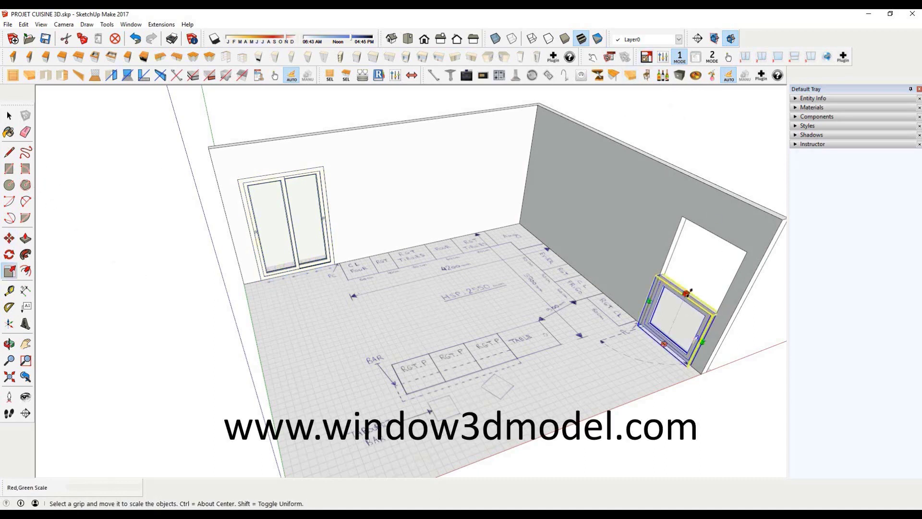
left_click_drag(691, 290, 712, 233)
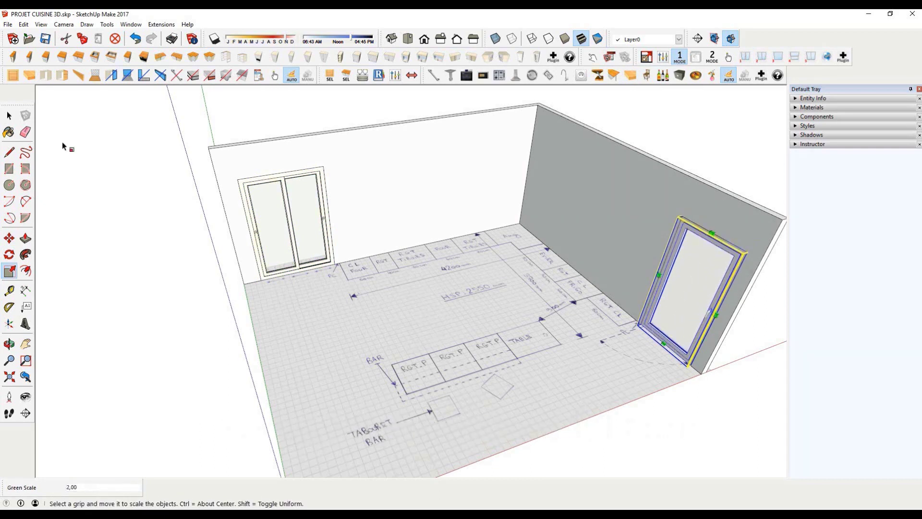
key("space")
left_click(140, 144)
Place the L-shaped corner base cabinet with worktop on the plan's Ang mark, against both walls
middle_click_drag(614, 120, 658, 135)
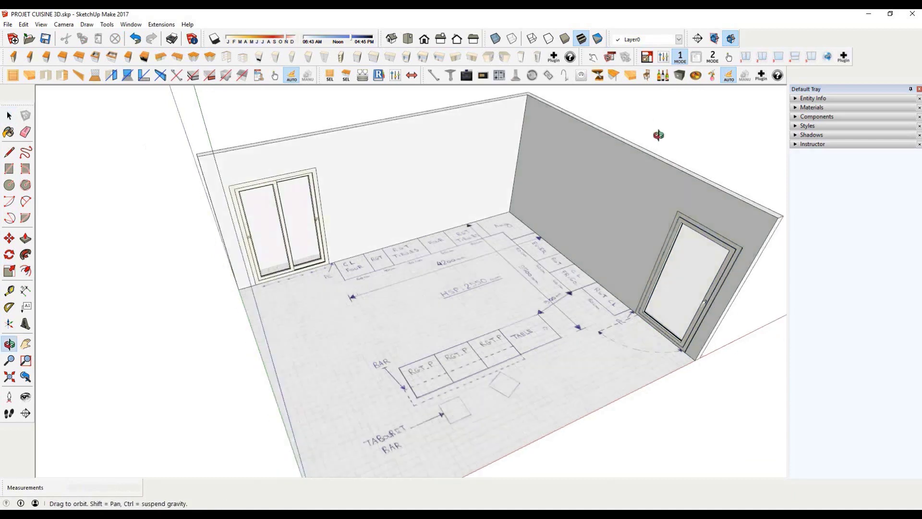
scroll(592, 145, "up", 8)
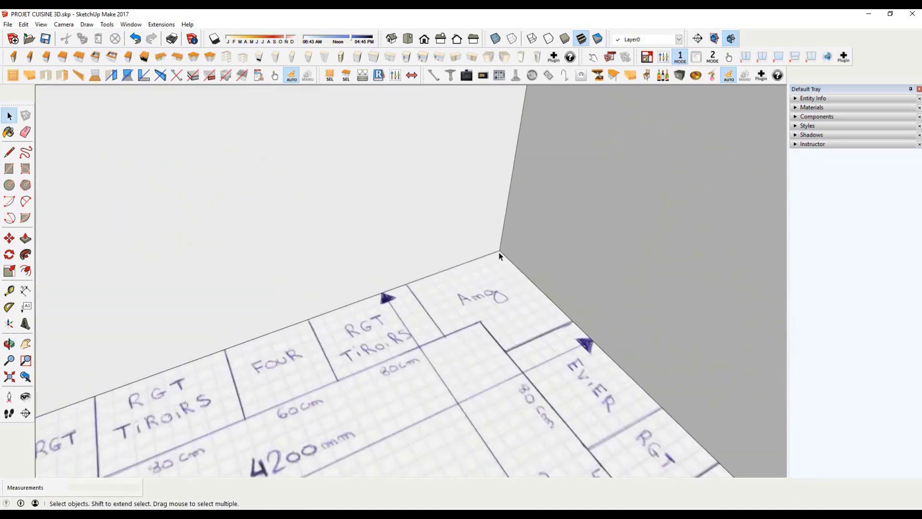
scroll(519, 248, "up", 1)
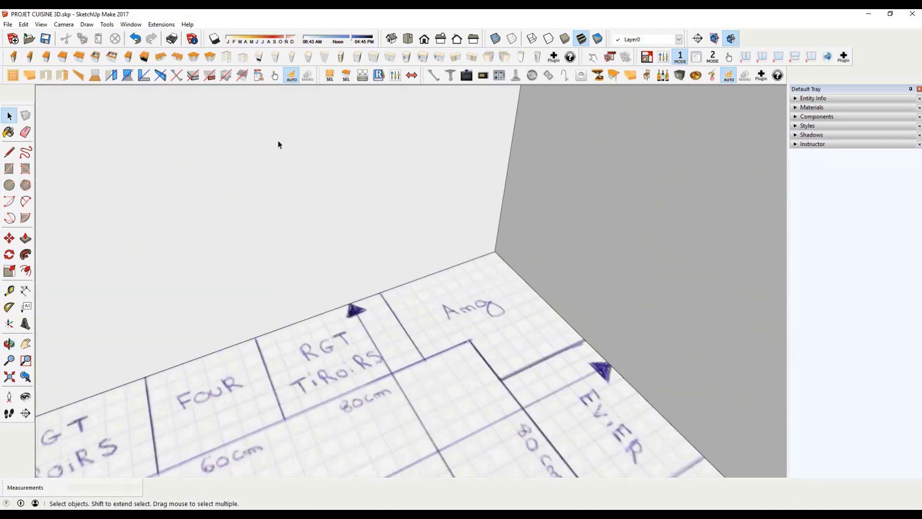
left_click(209, 57)
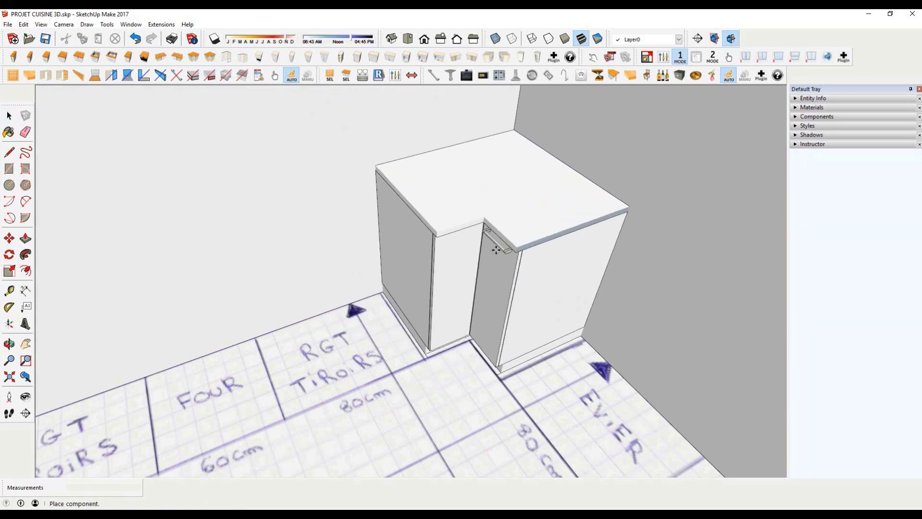
left_click(496, 250)
key("space")
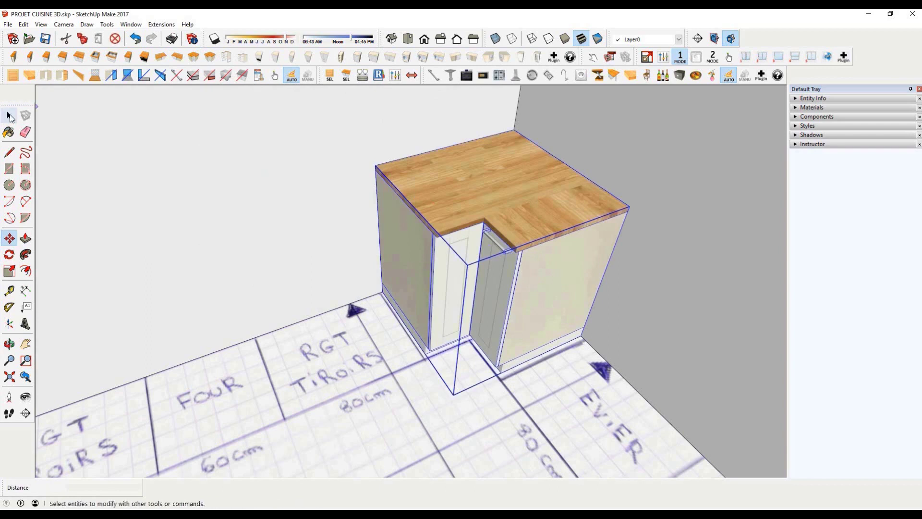
left_click(385, 361)
Place the tall oven cabinet on the plan's CL FOUR mark beside the sliding window
scroll(390, 318, "down", 5)
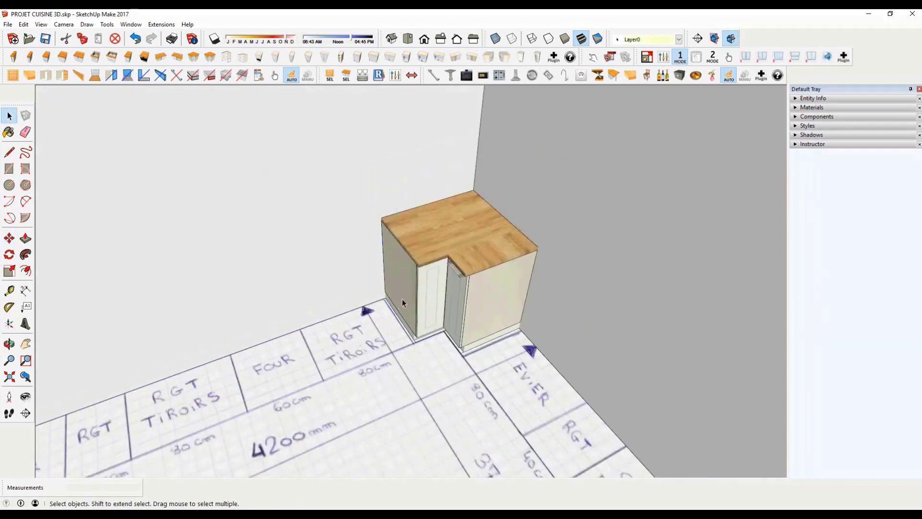
scroll(446, 301, "down", 3)
scroll(259, 406, "up", 2)
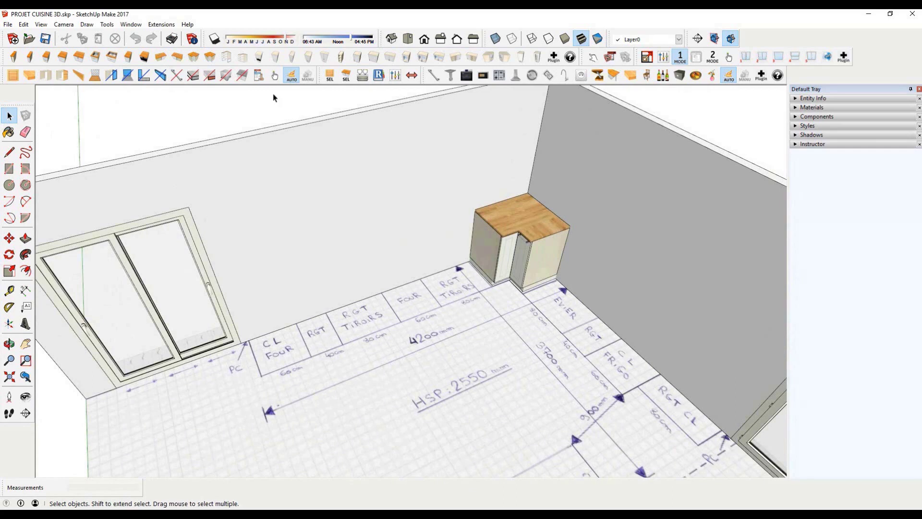
left_click(259, 60)
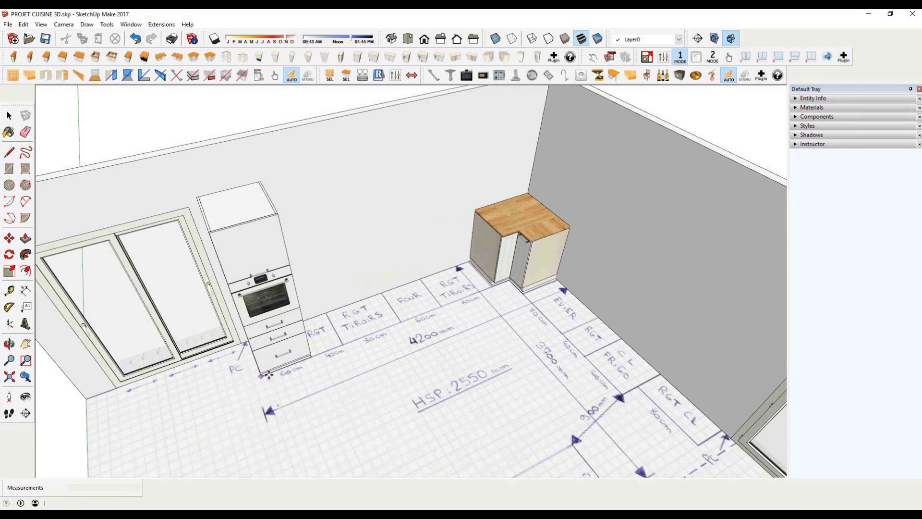
left_click(295, 372)
Place a two-drawer base cabinet on the 40 cm RGT mark and a two-door base cabinet on the adjacent 80 cm mark
middle_click_drag(373, 335, 206, 313)
left_click(310, 303)
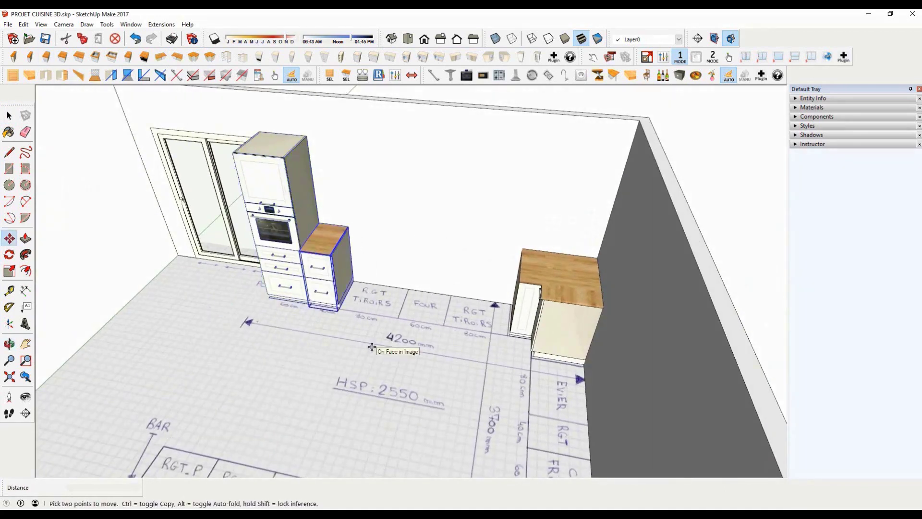
left_click(379, 322)
Place an oven base cabinet on the 60 cm FOUR mark and a two-door base cabinet on the next 80 cm RGT mark
left_click(145, 57)
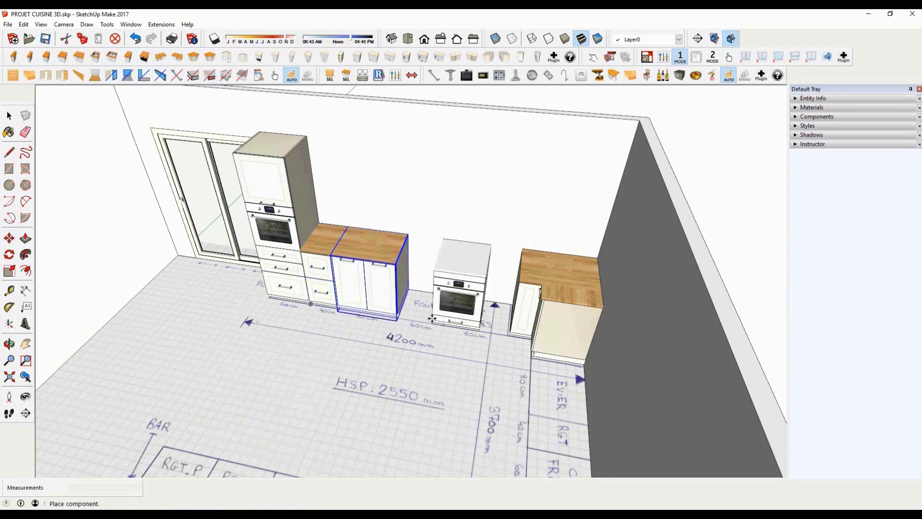
left_click(425, 326)
left_click(446, 328)
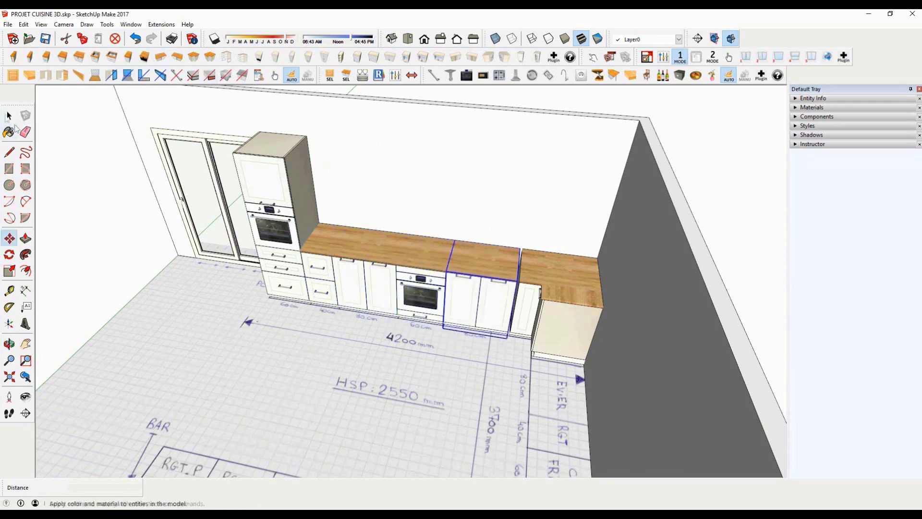
Move the row of base cabinets together with the tall oven cabinet along the long wall, flush against the corner cabinet
key("space")
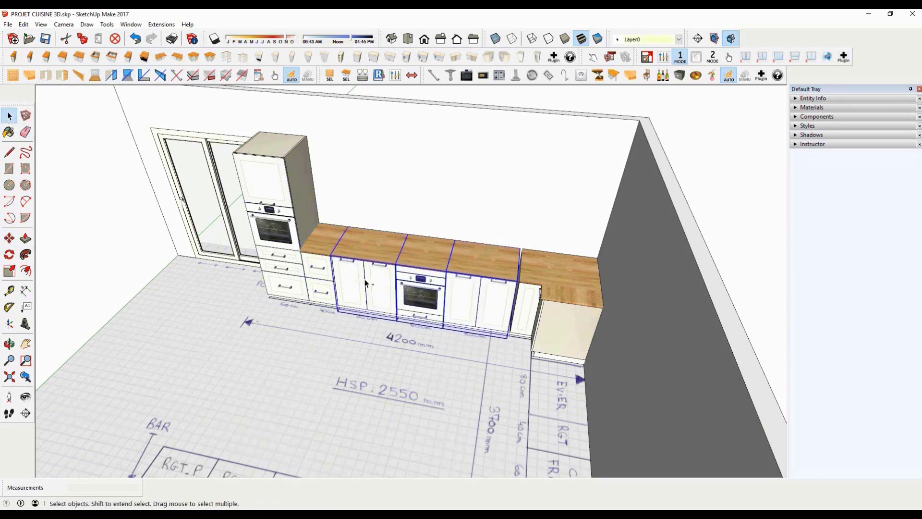
left_click(272, 246, "shift")
middle_click_drag(432, 288, 509, 289)
scroll(494, 281, "up", 10)
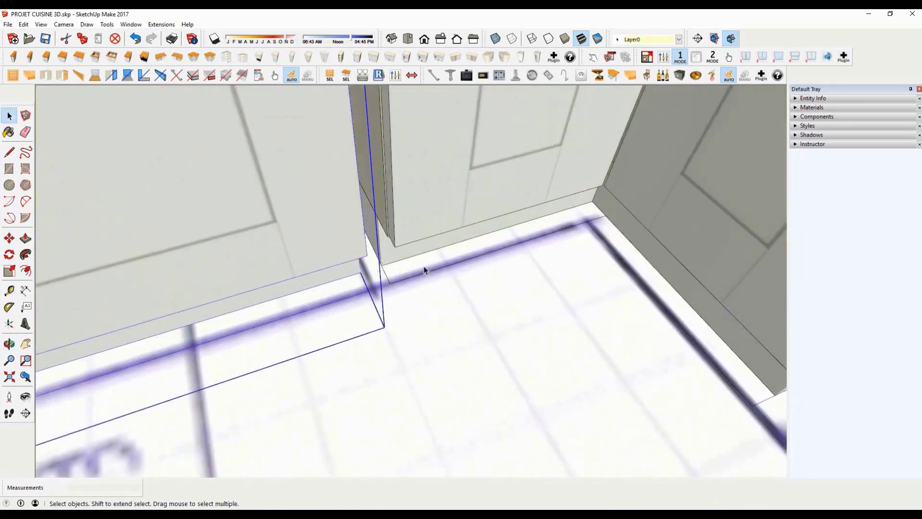
scroll(424, 266, "up", 2)
key("p")
left_click(11, 238)
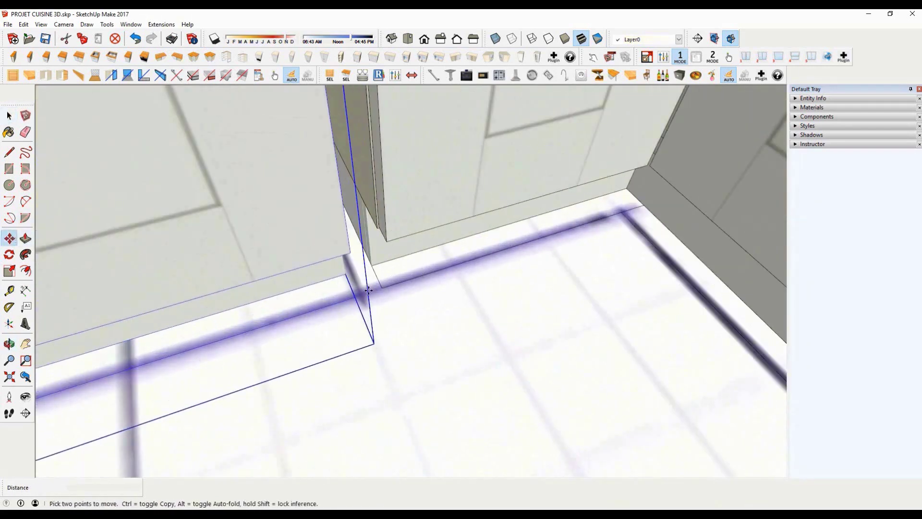
left_click(364, 293)
left_click(386, 265)
scroll(386, 265, "up", 2)
left_click(385, 294)
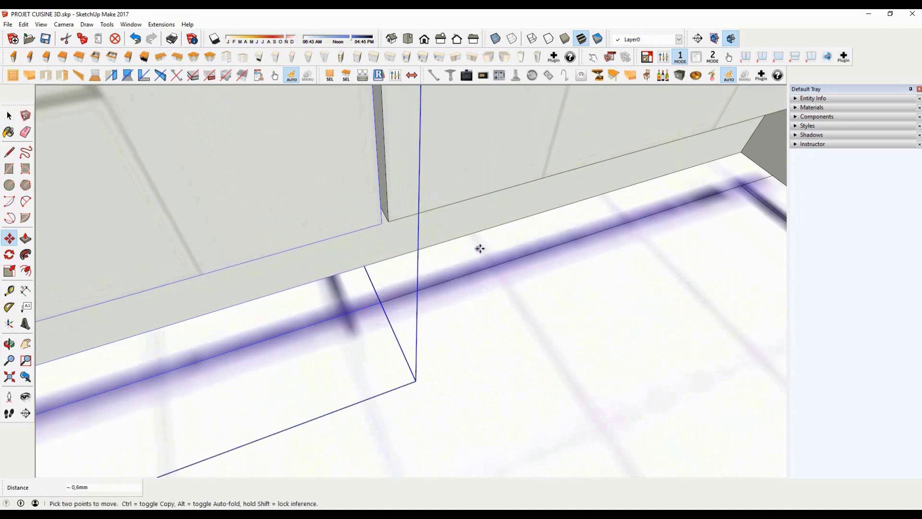
scroll(480, 247, "down", 8)
key("space")
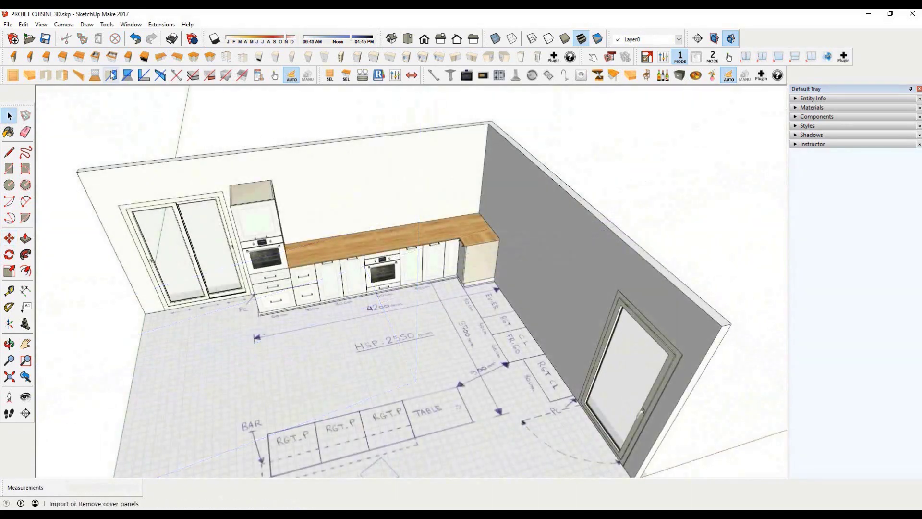
Insert a two-door sink base cabinet with worktop on the floor and rotate it 90° to face away from the side wall
left_click(111, 58)
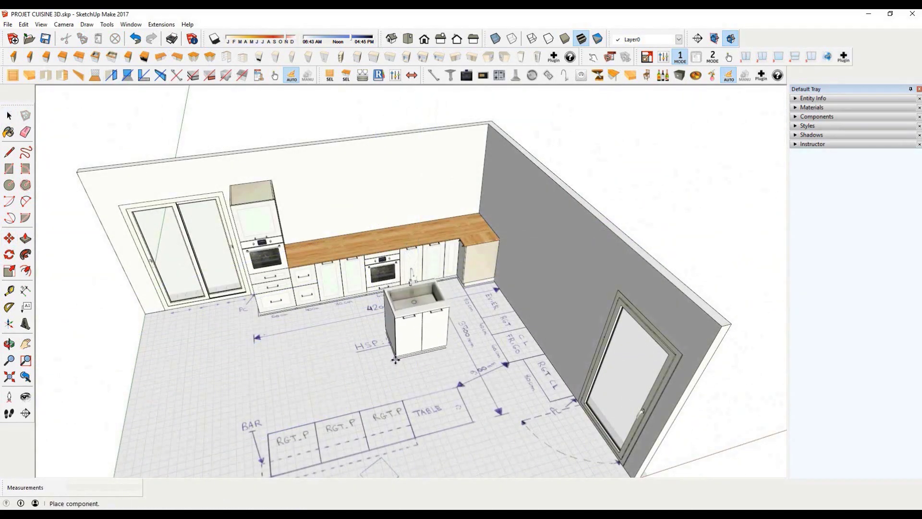
left_click(400, 356)
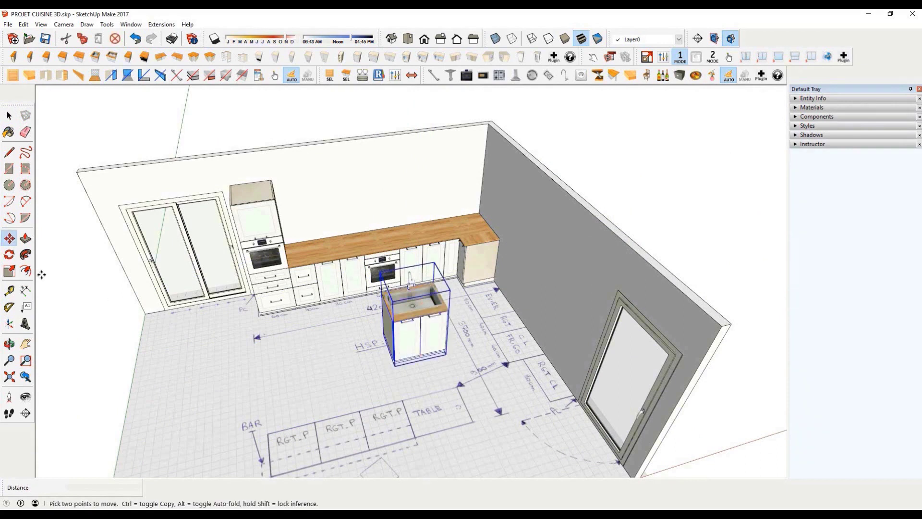
left_click(9, 256)
scroll(383, 333, "up", 6)
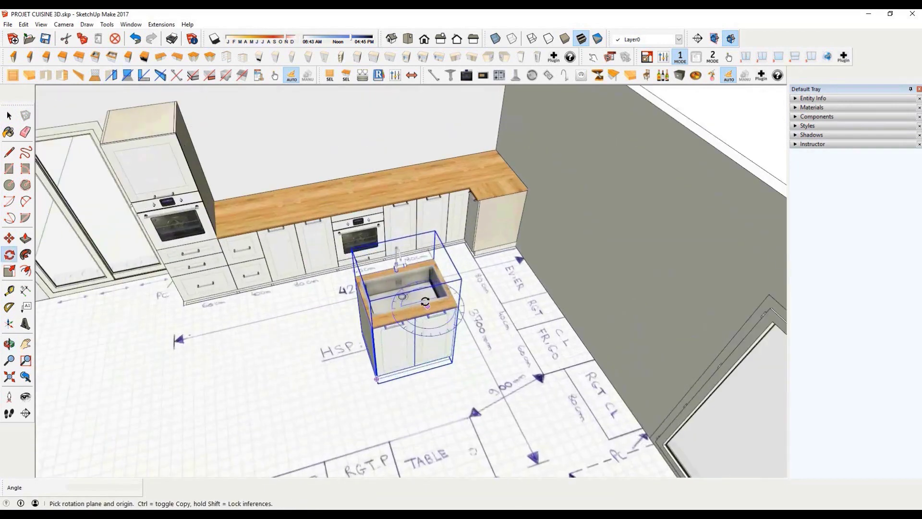
left_click(377, 331)
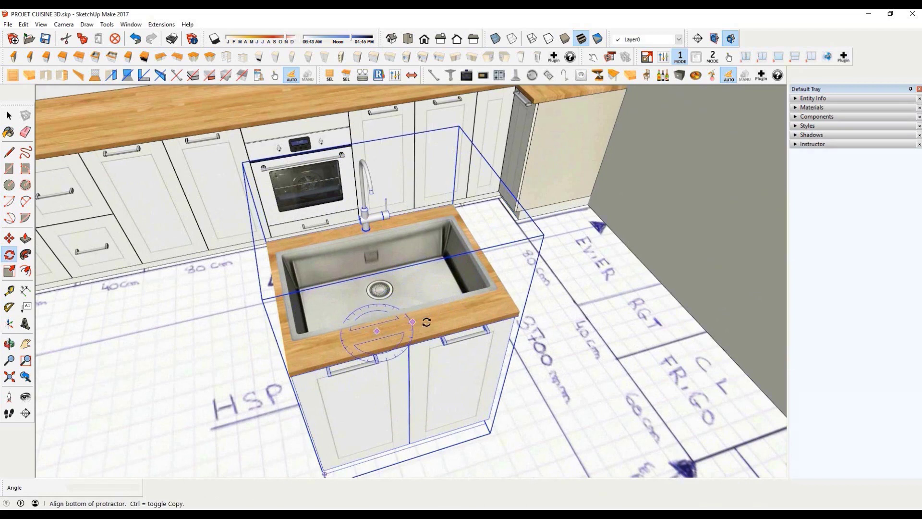
left_click(460, 315)
scroll(454, 337, "down", 5)
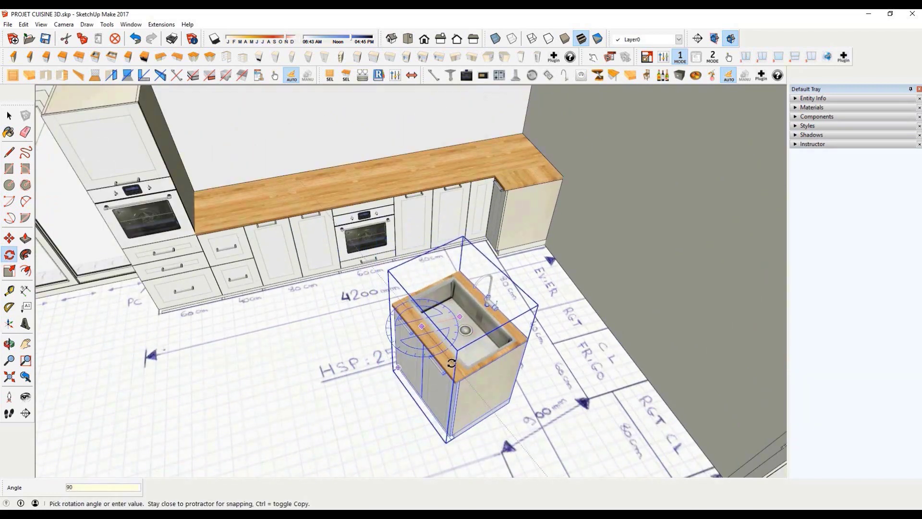
left_click(452, 363)
middle_click_drag(452, 363, 648, 300)
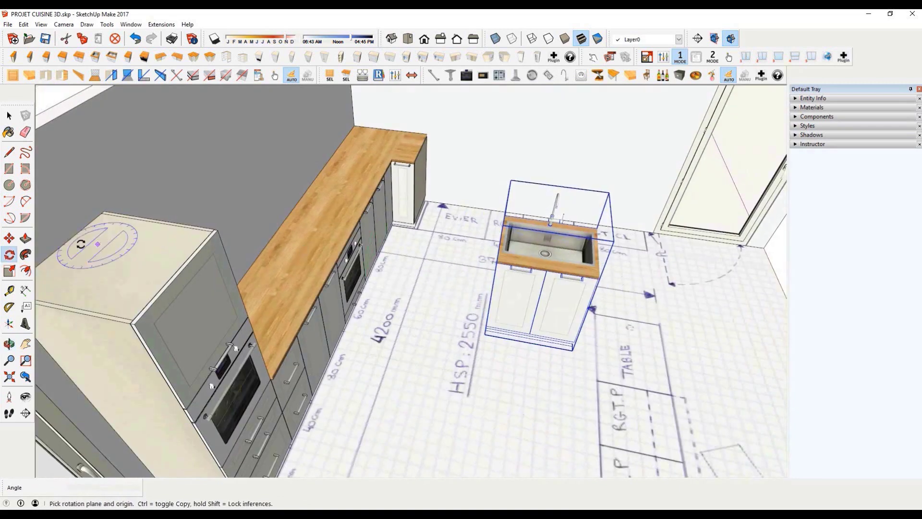
Move the sink cabinet onto the plan's EVIER mark, flush against the corner cabinet
left_click(9, 238)
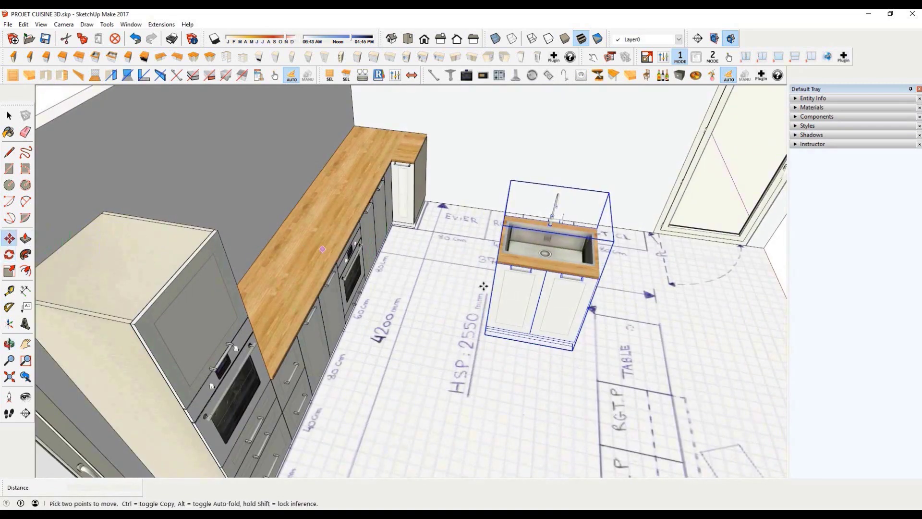
scroll(483, 287, "up", 5)
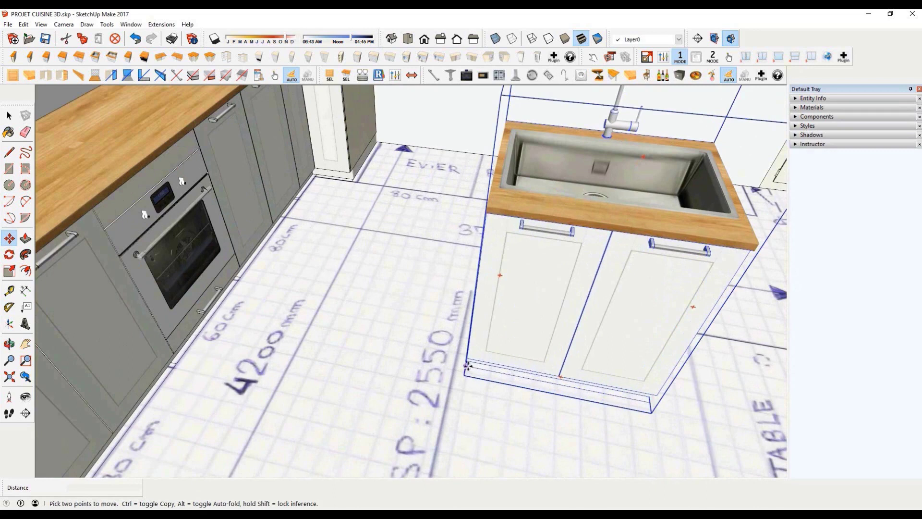
left_click(466, 366)
scroll(378, 198, "up", 3)
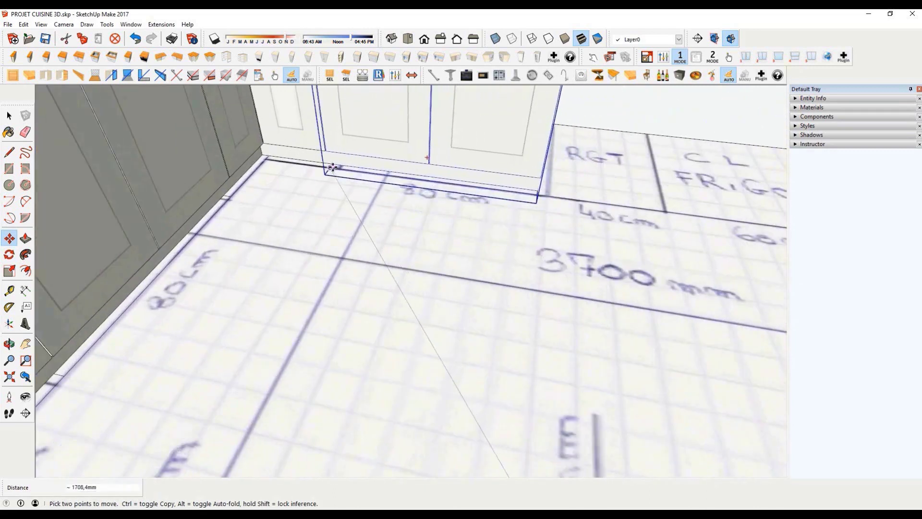
left_click(332, 167)
scroll(386, 360, "down", 5)
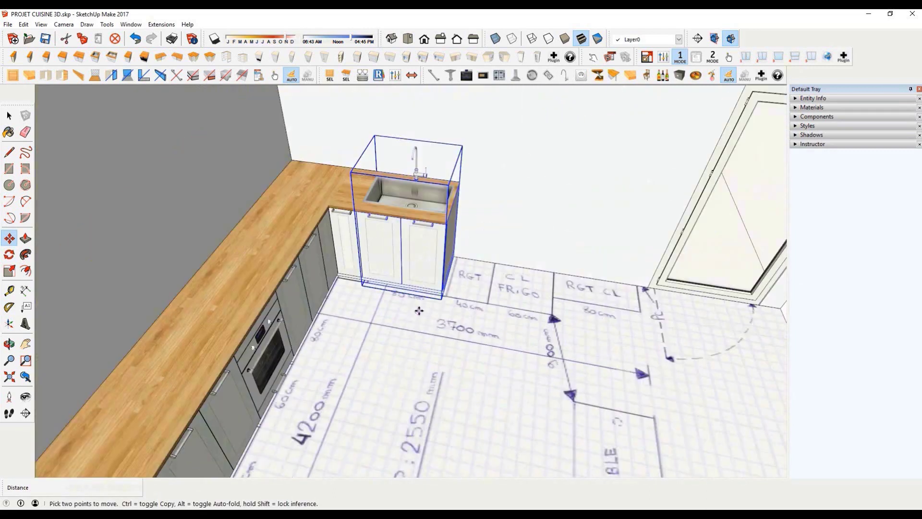
Copy the sink cabinet 800 mm along the side wall and swap the copy for an open-shelf base unit fitted to the 40 cm RGT mark
scroll(476, 243, "up", 1)
scroll(305, 305, "up", 3)
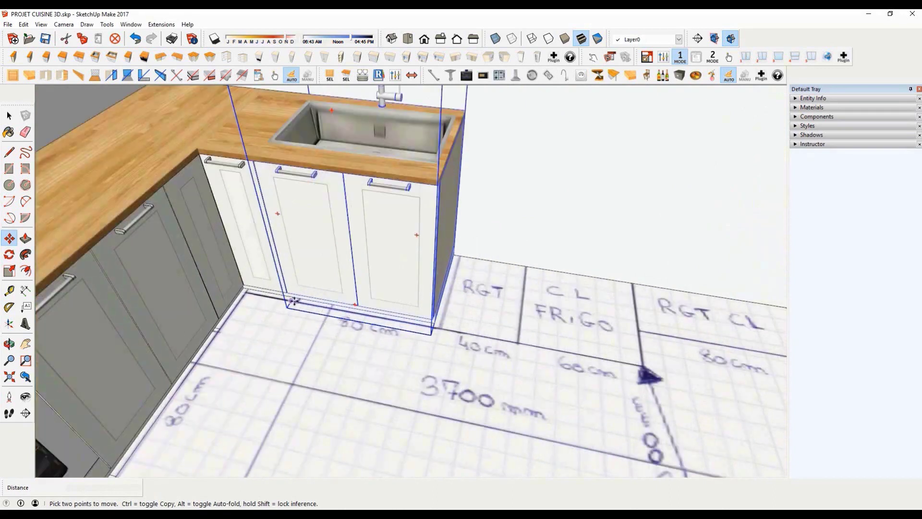
left_click(295, 302)
key("ctrl")
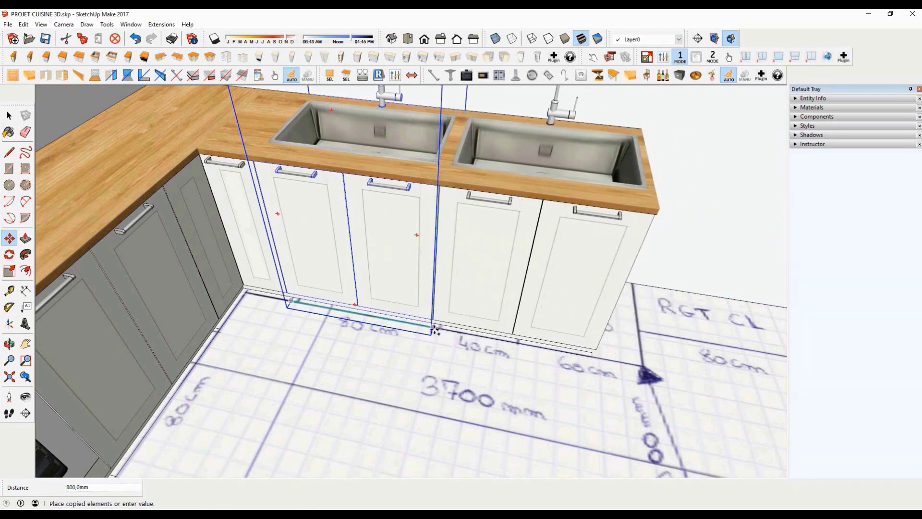
left_click(387, 368)
scroll(387, 368, "down", 5)
scroll(406, 349, "up", 3)
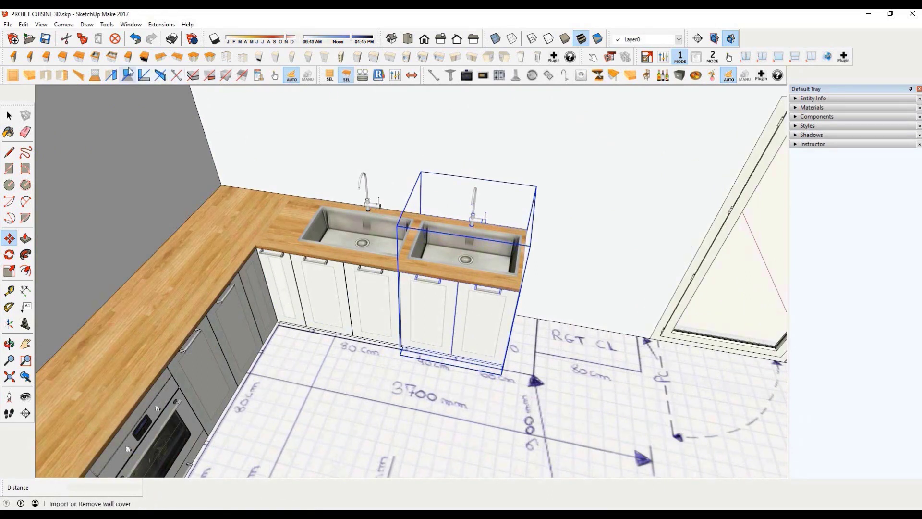
left_click(14, 58)
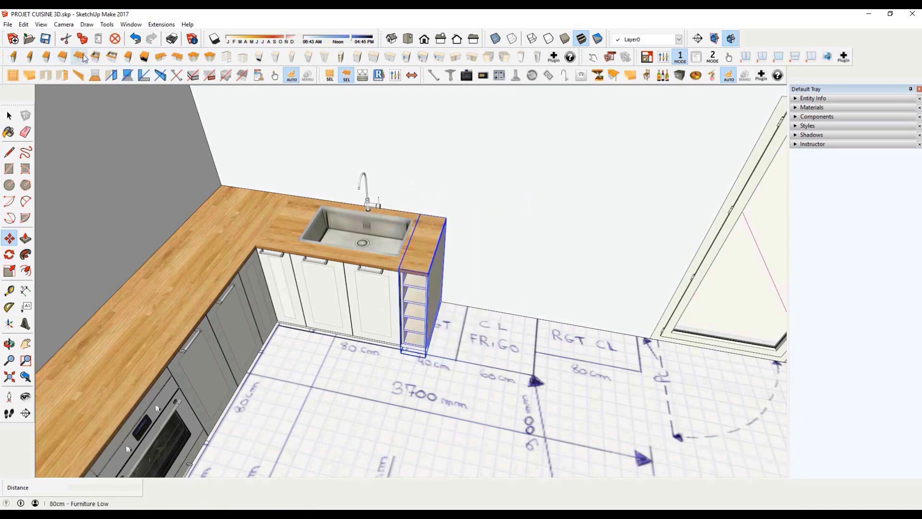
left_click(411, 76)
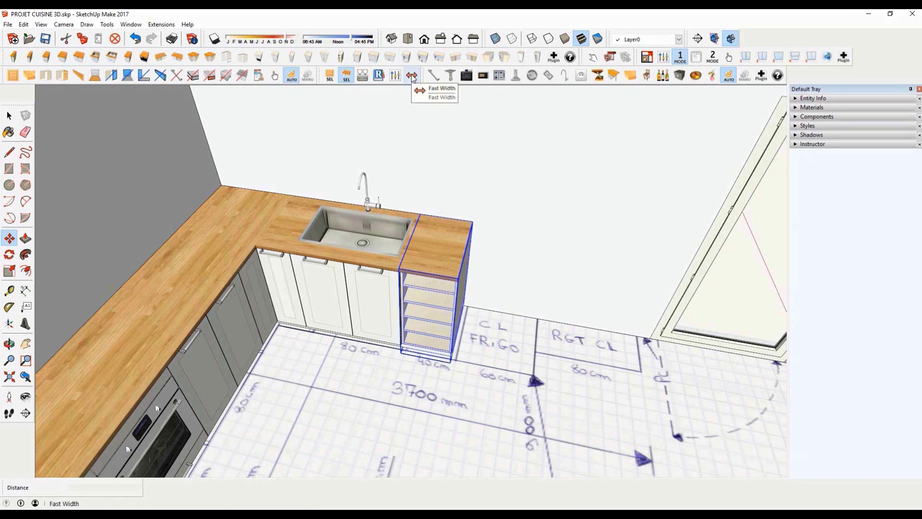
Copy the open-shelf unit onto the 60 cm CL FRIGO mark and replace the copy with a tall fridge cabinet
scroll(422, 342, "up", 3)
left_click(391, 342)
key("ctrl")
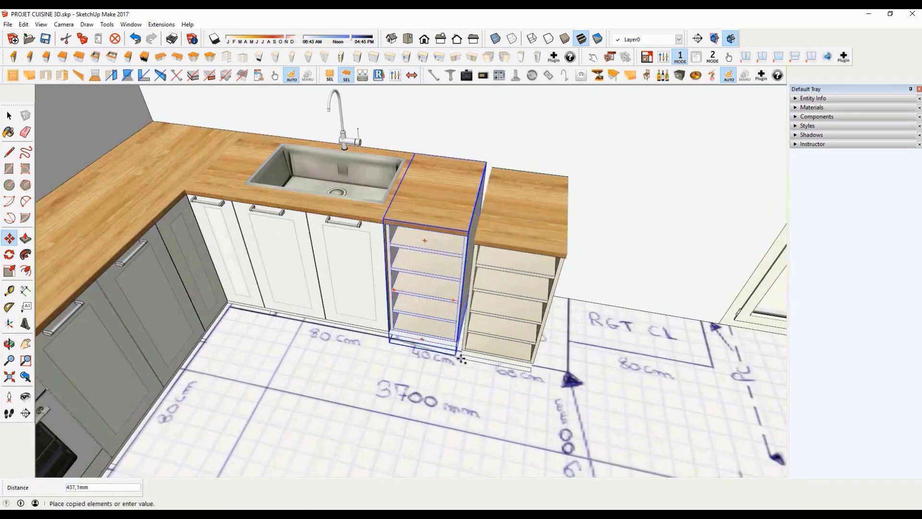
left_click(454, 358)
scroll(433, 346, "down", 4)
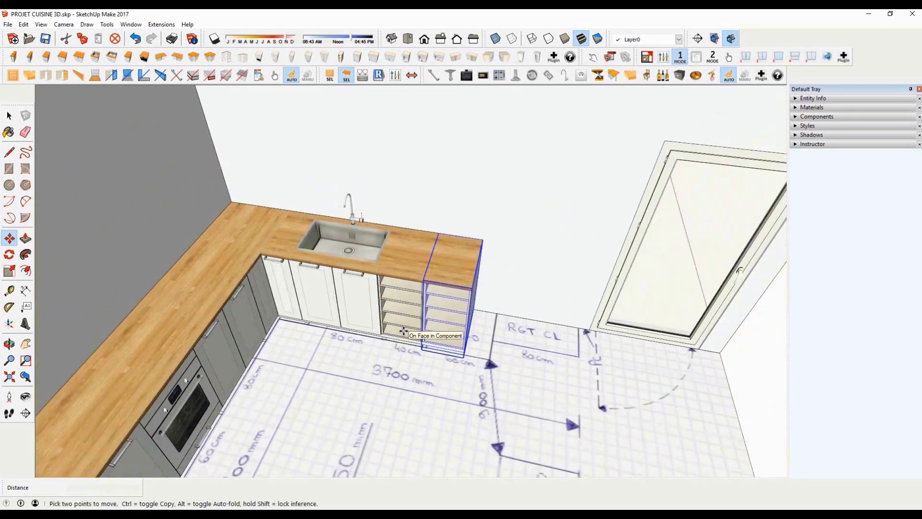
left_click(276, 56)
Copy the tall fridge cabinet onto the RGT CL mark and replace the copy with an 80 cm two-door high cabinet
scroll(364, 347, "up", 3)
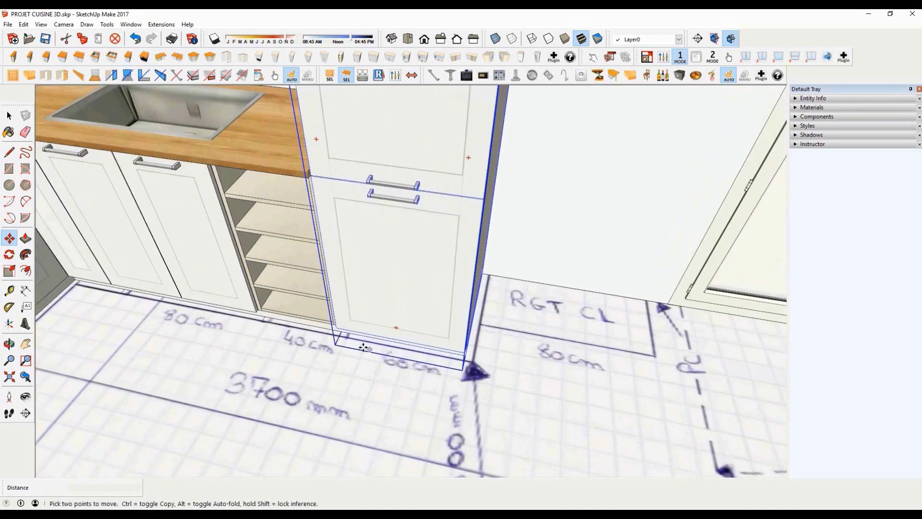
left_click(337, 337)
key("ctrl")
left_click(466, 363)
scroll(378, 348, "down", 1)
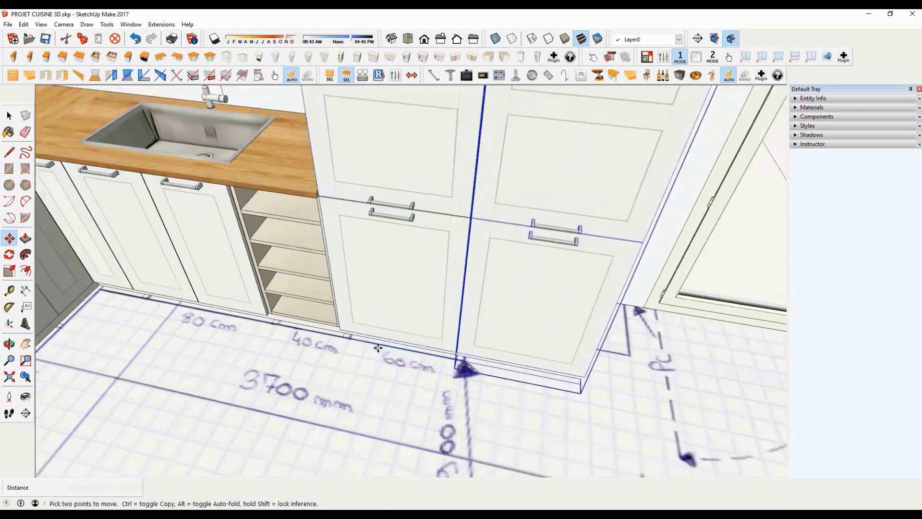
scroll(378, 348, "down", 4)
left_click(325, 57)
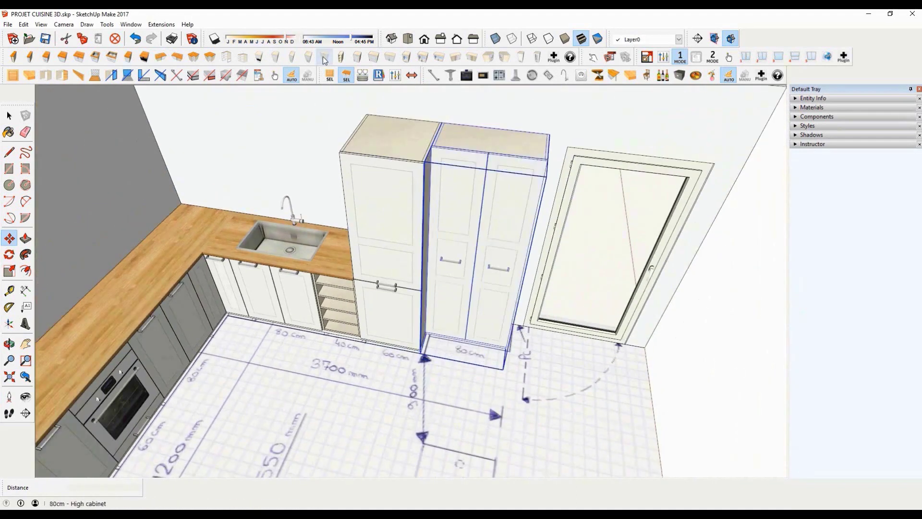
key("space")
left_click(671, 383)
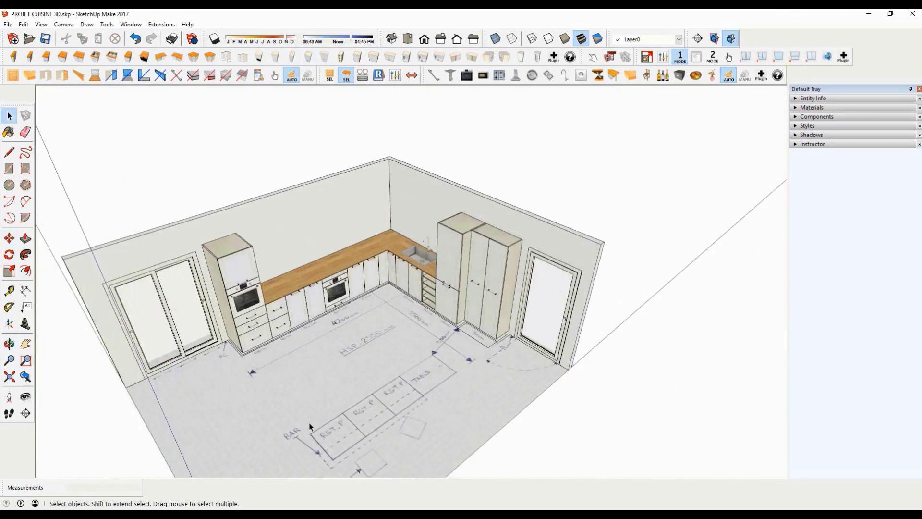
Replace the two-drawer base cabinet beside the tall oven cabinet with an open-shelf base unit of matching width
scroll(310, 426, "up", 3)
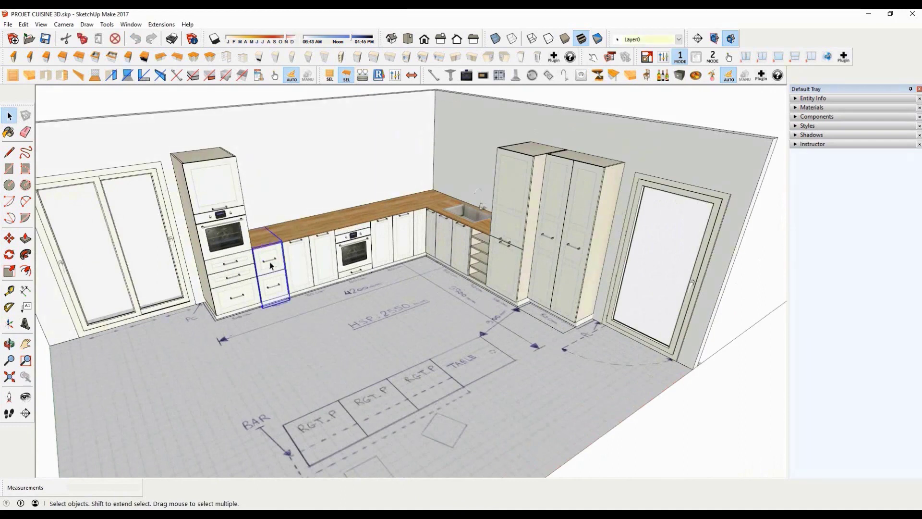
left_click(14, 57)
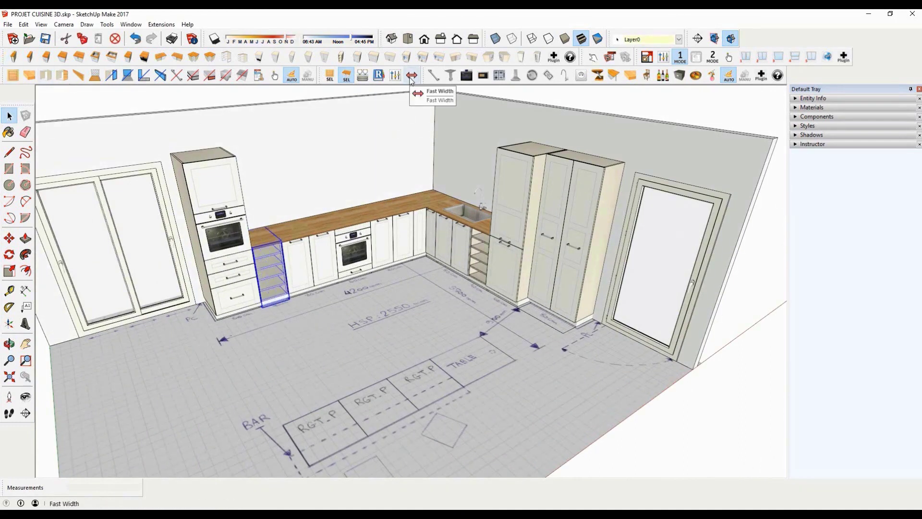
left_click(638, 437)
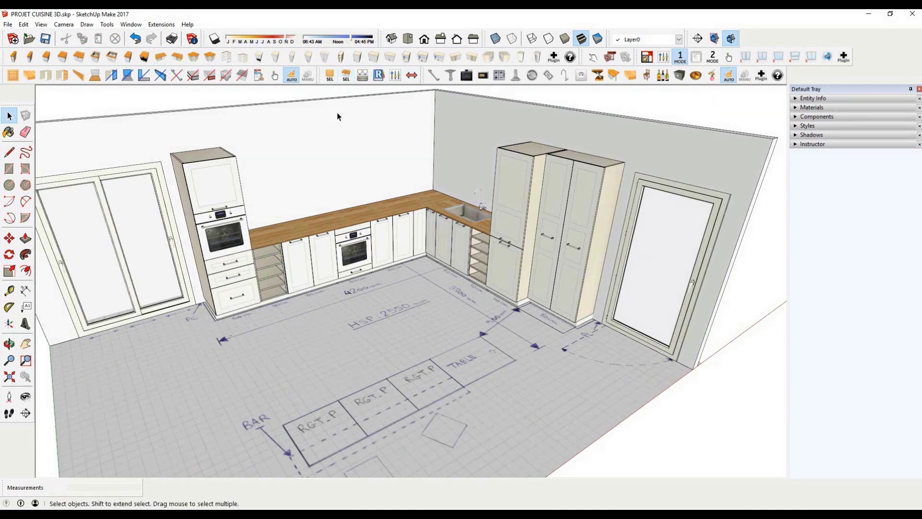
Place a single-door wall cabinet above the open-shelf unit by the oven tower and a two-door glazed wall cabinet beside it
middle_click_drag(352, 169, 250, 159)
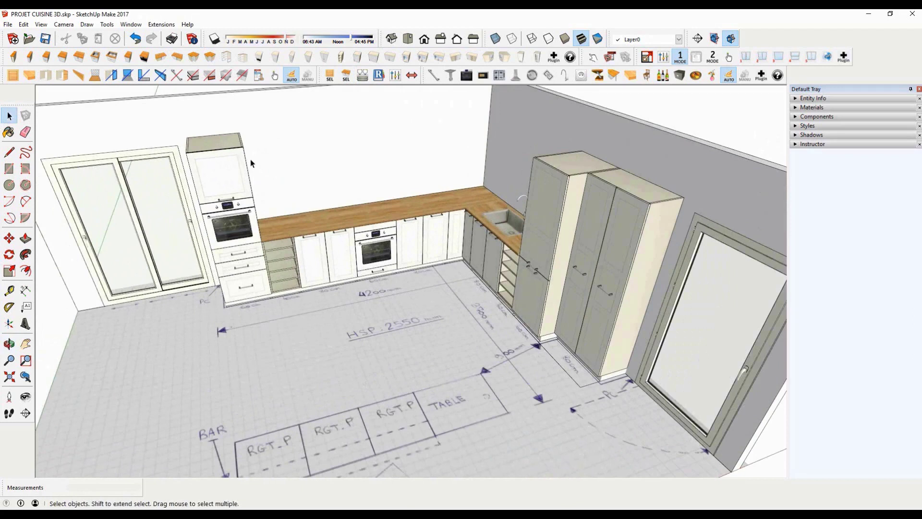
left_click(356, 59)
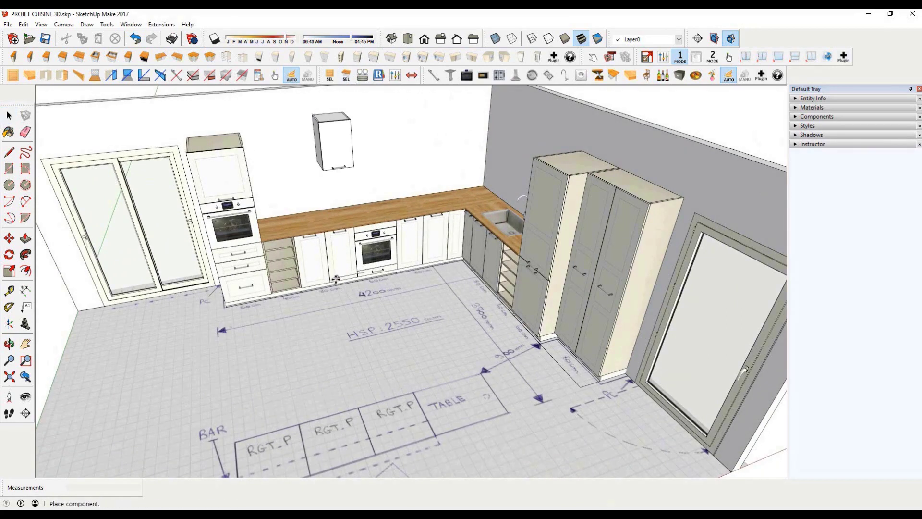
left_click(277, 298)
scroll(314, 323, "down", 2)
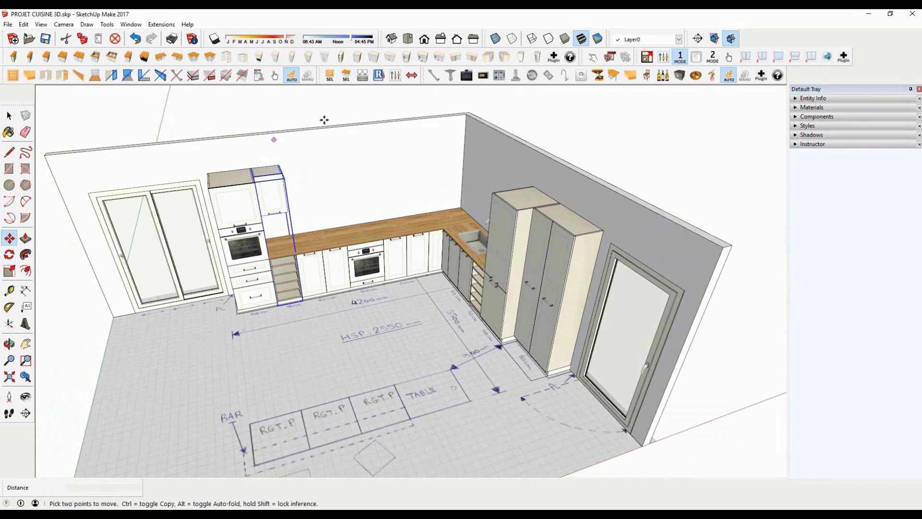
left_click(406, 57)
left_click(305, 301)
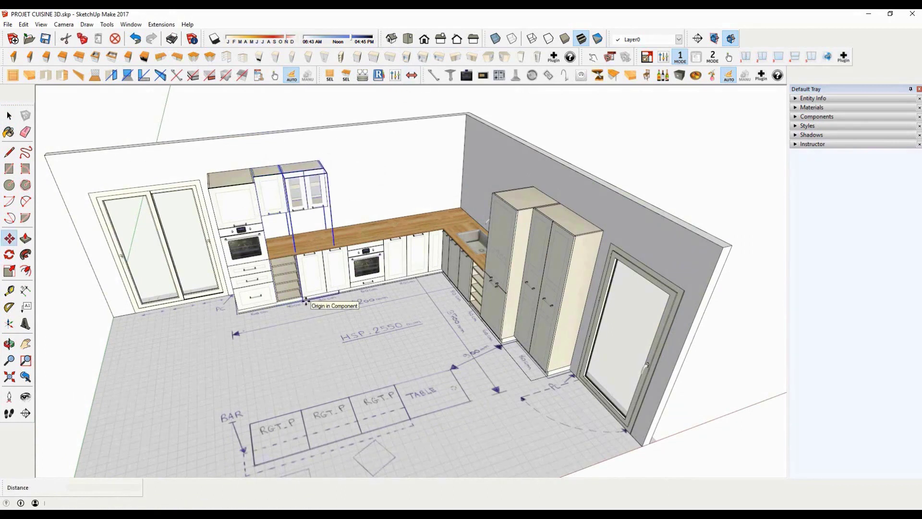
Place a corner wall cabinet above the worktop in the corner between the two kitchen runs
scroll(384, 154, "up", 4)
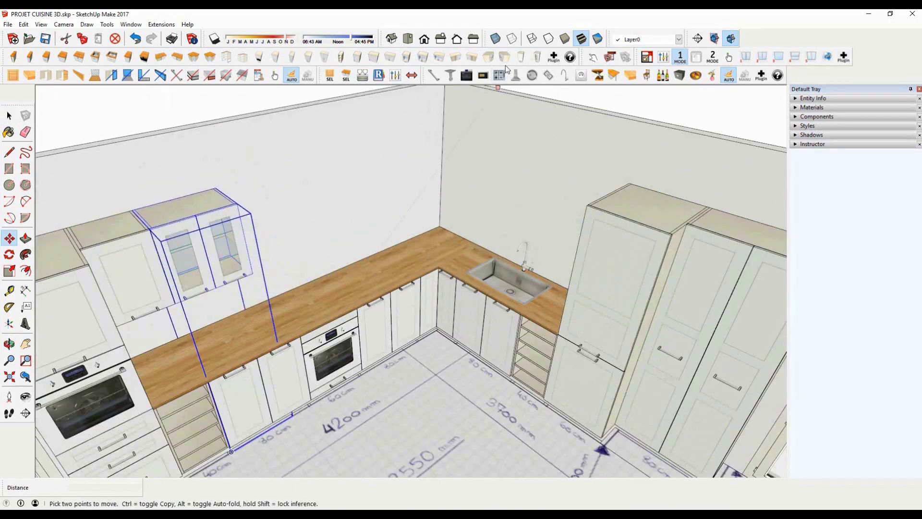
left_click(505, 57)
left_click(438, 335)
middle_click_drag(438, 335, 411, 295)
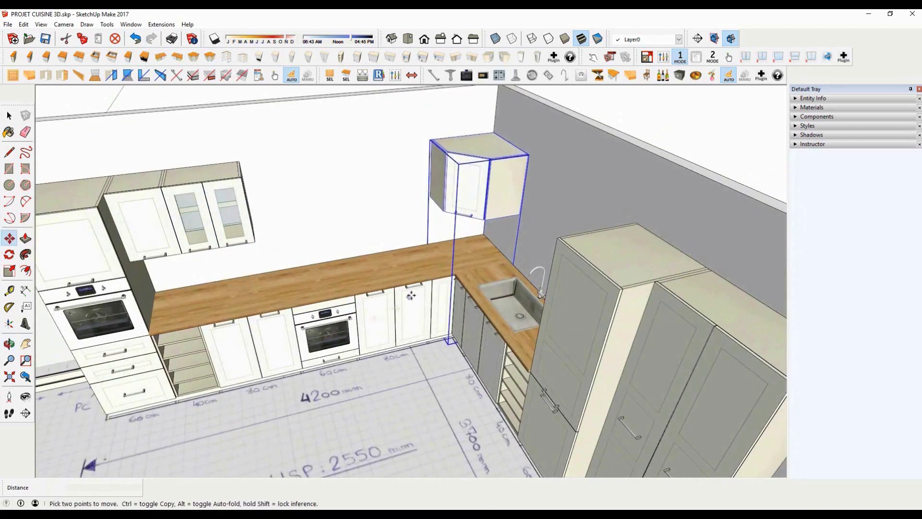
Place a two-door glazed wall cabinet on the oven wall and move it flush against the corner wall cabinet
left_click(438, 56)
left_click(360, 360)
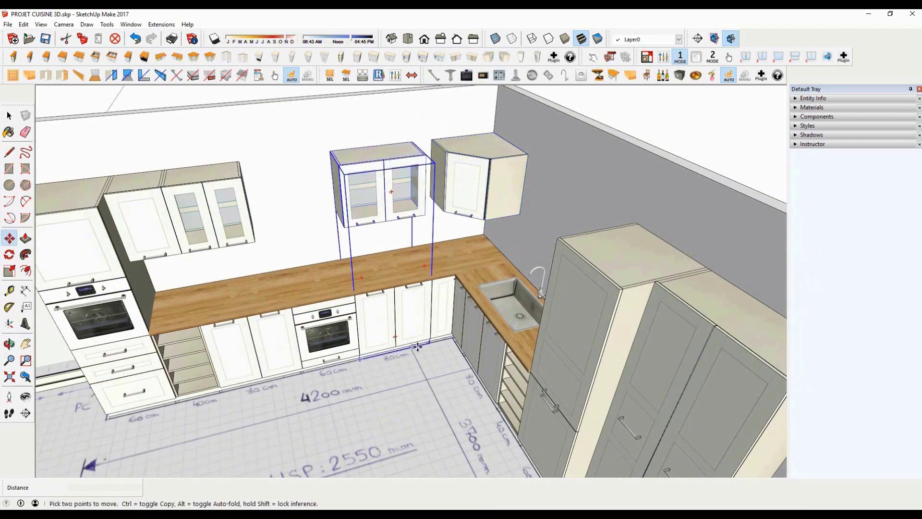
scroll(423, 345, "up", 4)
left_click(414, 342)
left_click(449, 336)
scroll(437, 369, "down", 2)
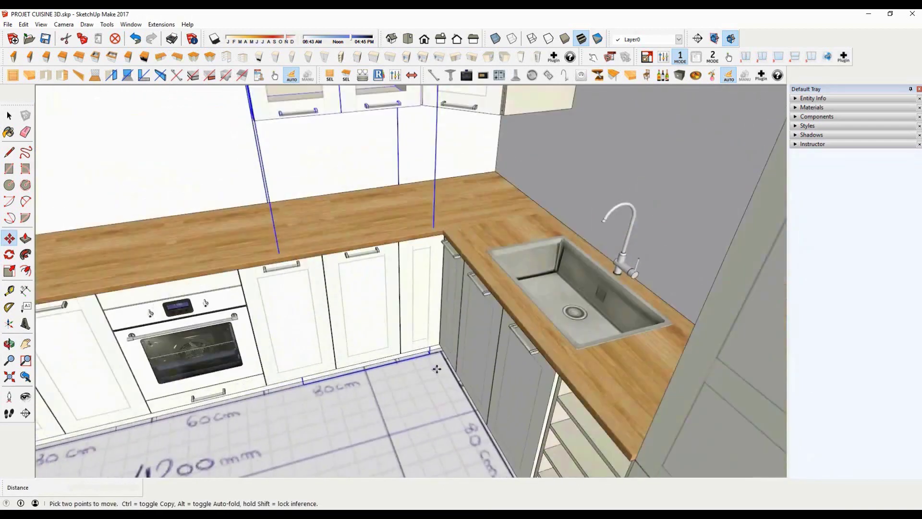
scroll(437, 369, "down", 6)
left_click(9, 115)
left_click(336, 192)
Insert a single-door wall cabinet in front of the sink run and rotate it to face the room
middle_click_drag(337, 192, 588, 238)
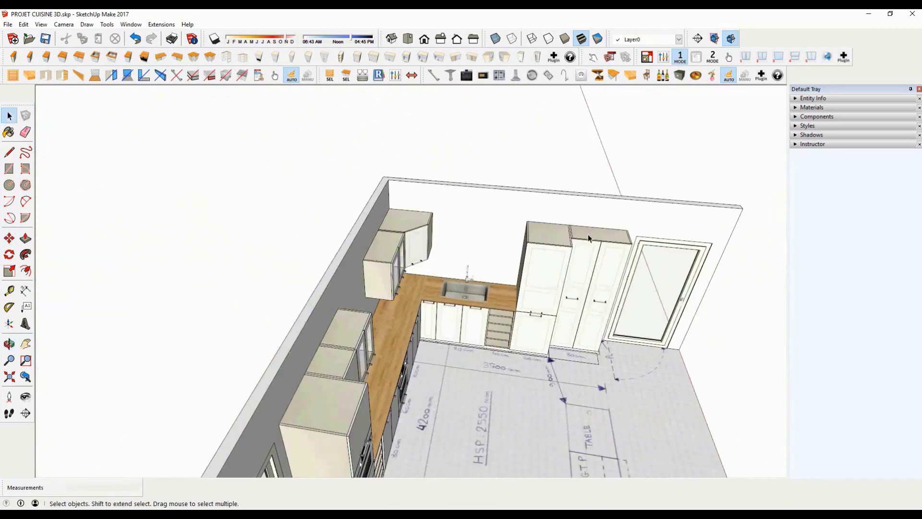
scroll(589, 238, "up", 2)
left_click(358, 61)
left_click(476, 439)
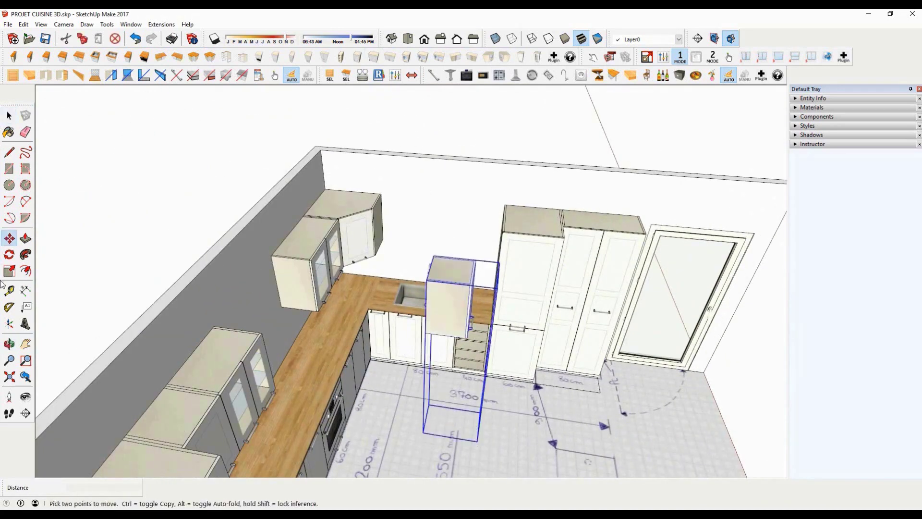
key("q")
scroll(510, 257, "up", 2)
left_click(391, 290)
left_click(396, 274)
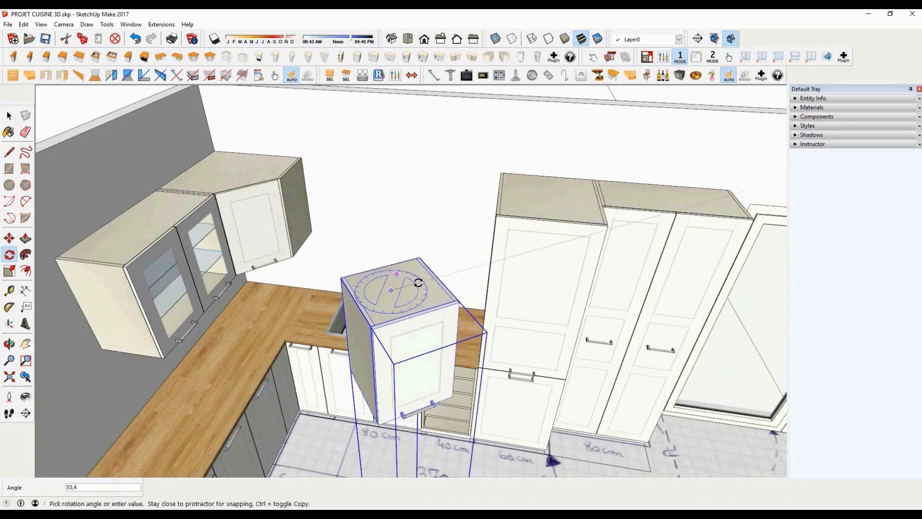
left_click(418, 283)
Move the single-door wall cabinet above the 40 cm open-shelf unit, against the tall fridge cabinet
scroll(418, 283, "down", 5)
key("m")
scroll(352, 416, "up", 6)
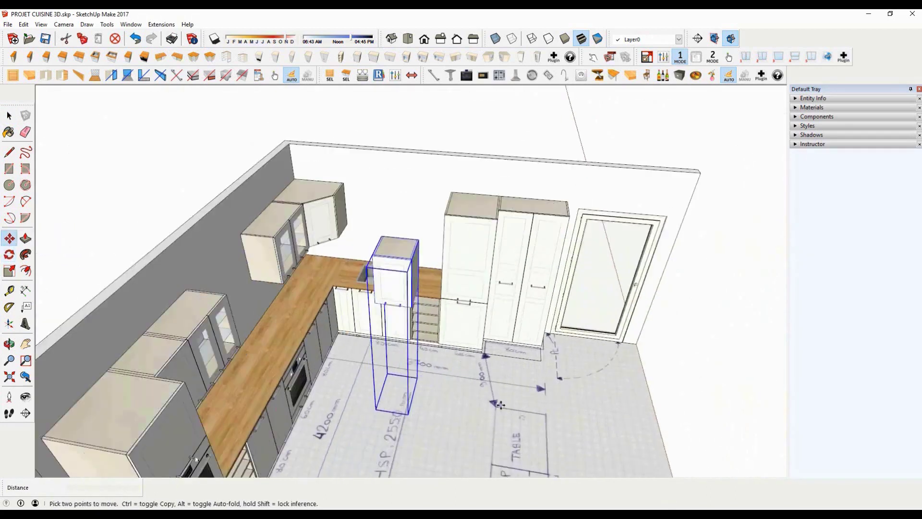
left_click(345, 438)
scroll(418, 295, "up", 4)
left_click(439, 270)
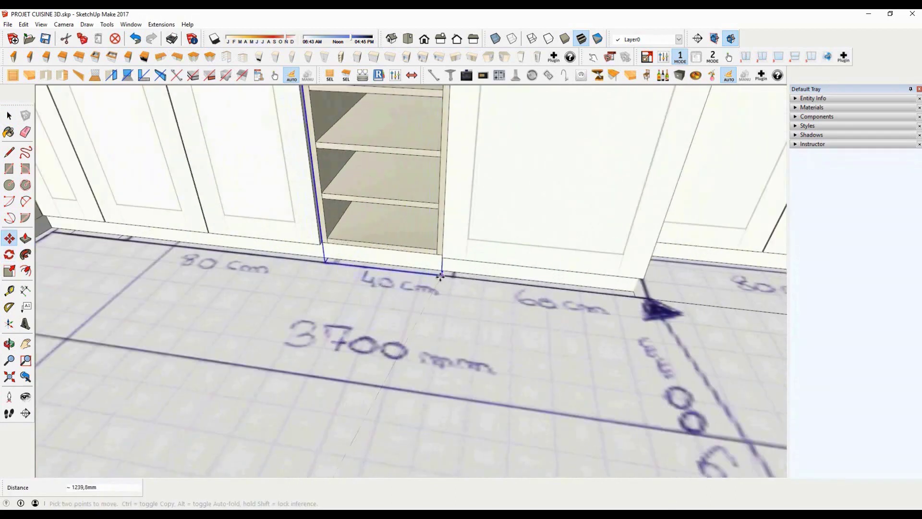
scroll(436, 357, "down", 7)
middle_click_drag(428, 350, 305, 414)
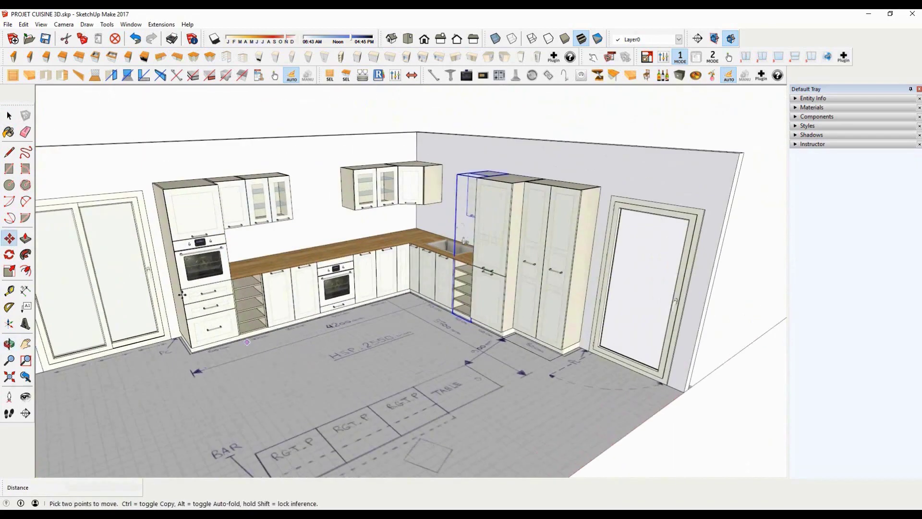
left_click(10, 115)
left_click(456, 128)
Insert a single-door base cabinet with worktop on the open floor and rotate it by 180 degrees
middle_click_drag(455, 128, 243, 148)
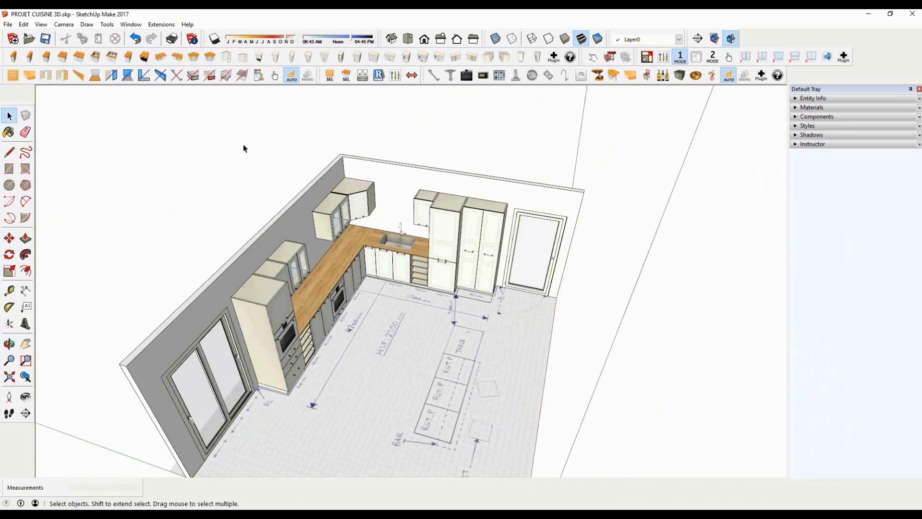
left_click(64, 59)
left_click(414, 361)
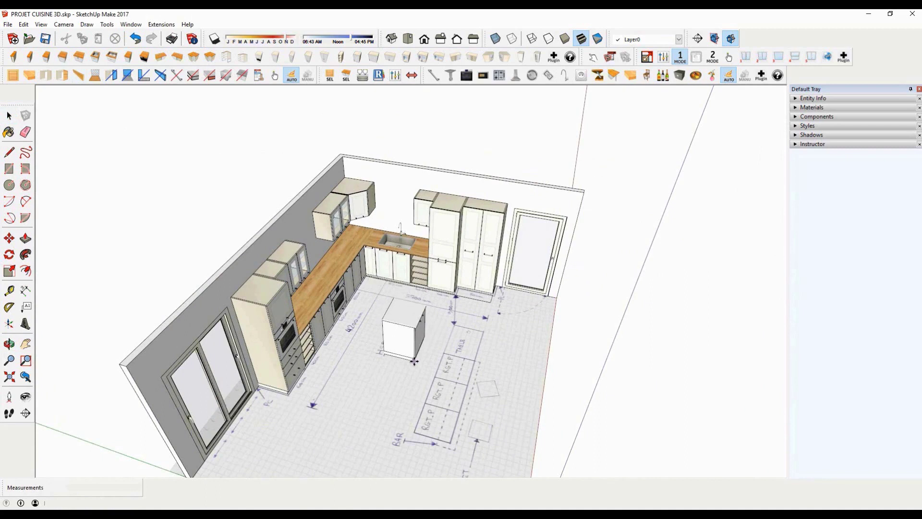
scroll(414, 352, "up", 3)
left_click(9, 254)
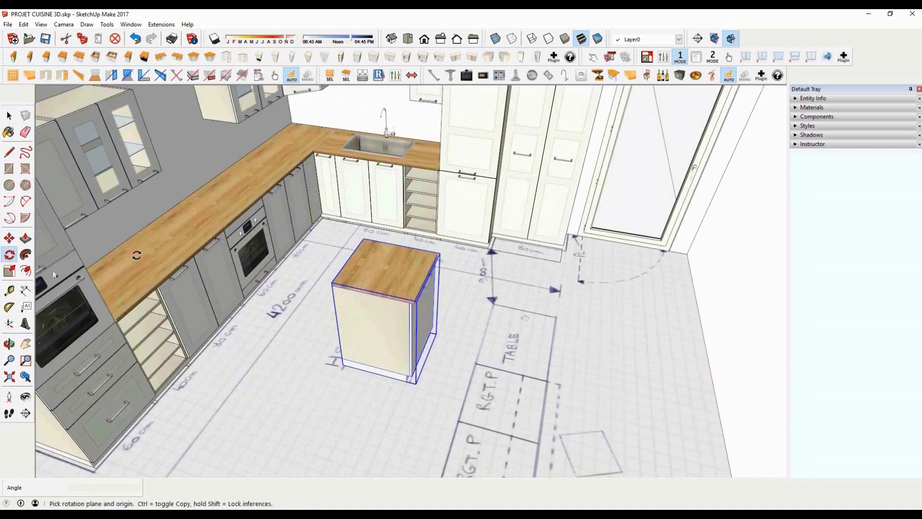
left_click(383, 253)
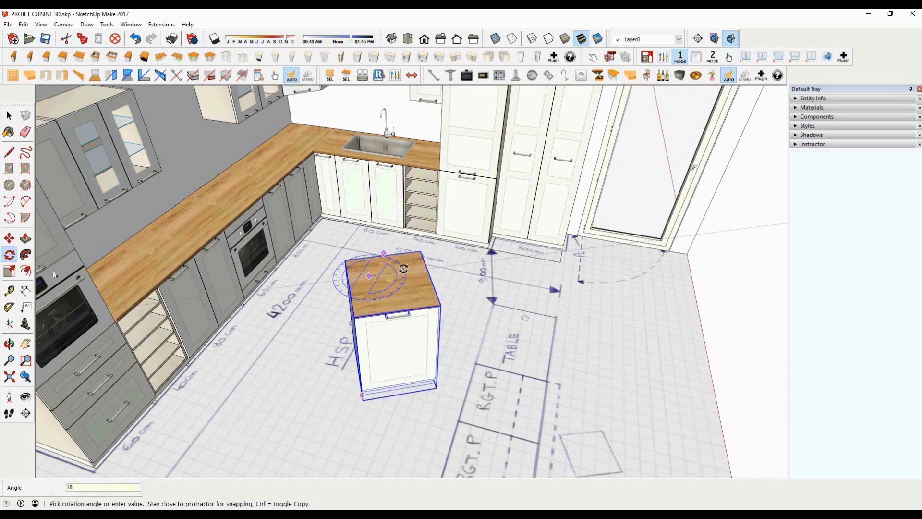
key("Return")
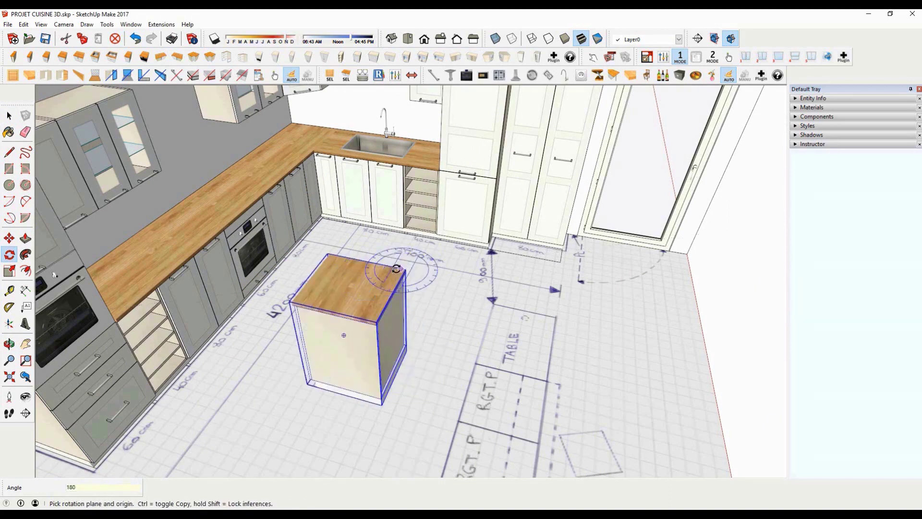
Move the single-door base cabinet onto the RGT.P mark next to the TABLE mark, aligned with the traced corner
middle_click_drag(398, 269, 663, 307)
scroll(465, 241, "down", 2)
scroll(465, 243, "up", 2)
left_click(9, 238)
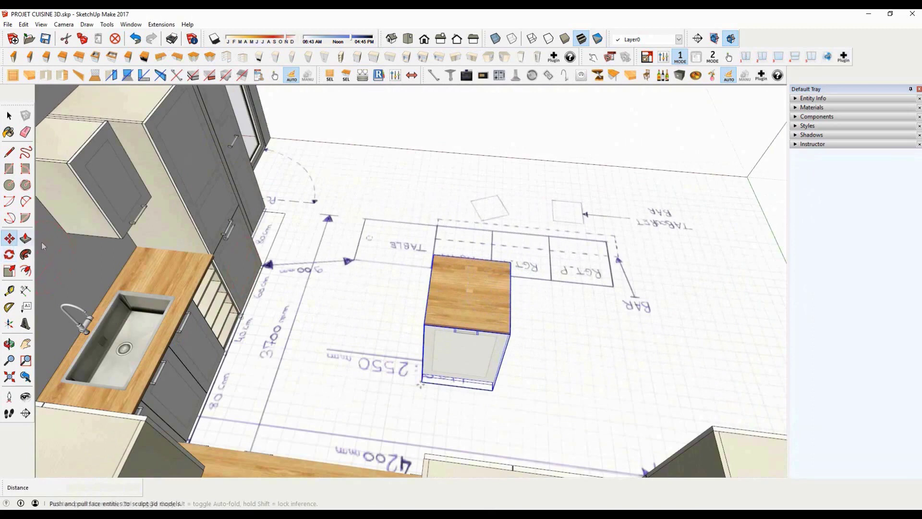
scroll(433, 387, "up", 3)
left_click(409, 372)
scroll(458, 178, "up", 3)
scroll(377, 212, "up", 3)
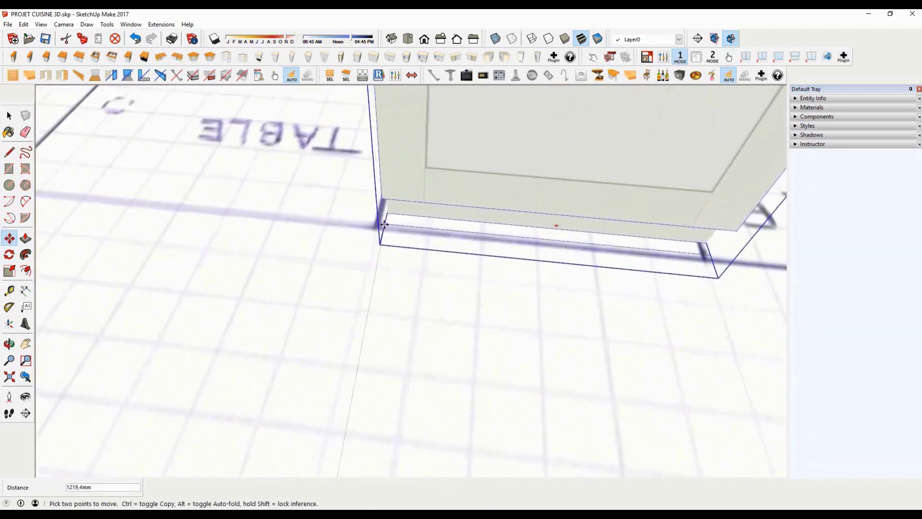
left_click(376, 226)
scroll(380, 288, "down", 5)
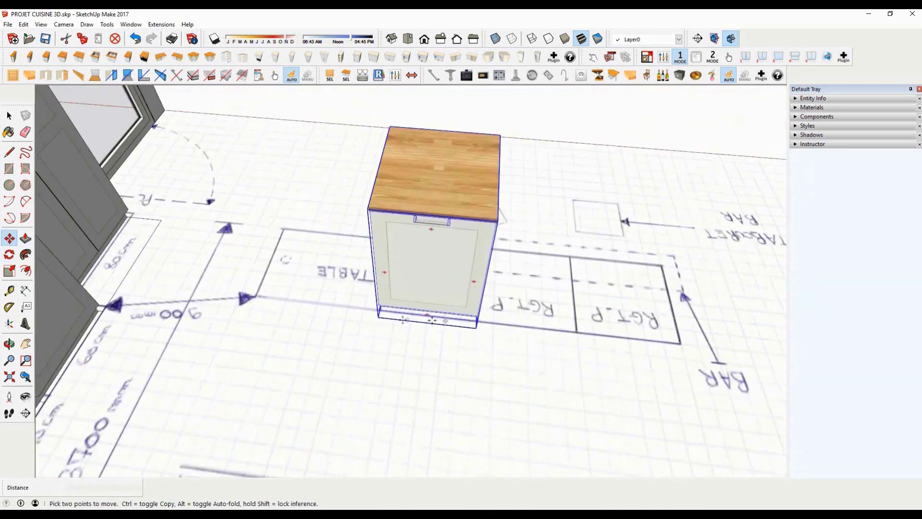
Copy the island base cabinet side by side onto the two remaining RGT.P marks
key("ctrl")
left_click(377, 313)
left_click(477, 318)
scroll(346, 326, "up", 3)
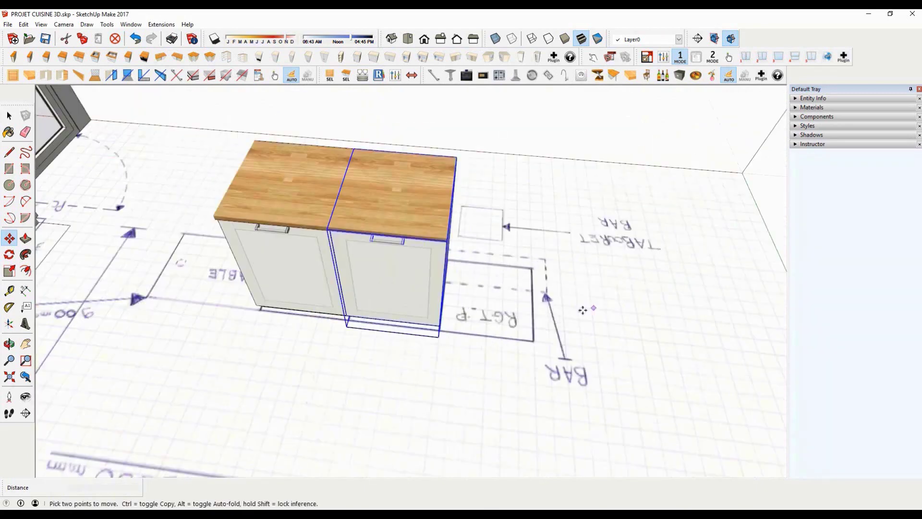
key("ctrl")
left_click(308, 321)
left_click(434, 334)
scroll(432, 337, "down", 4)
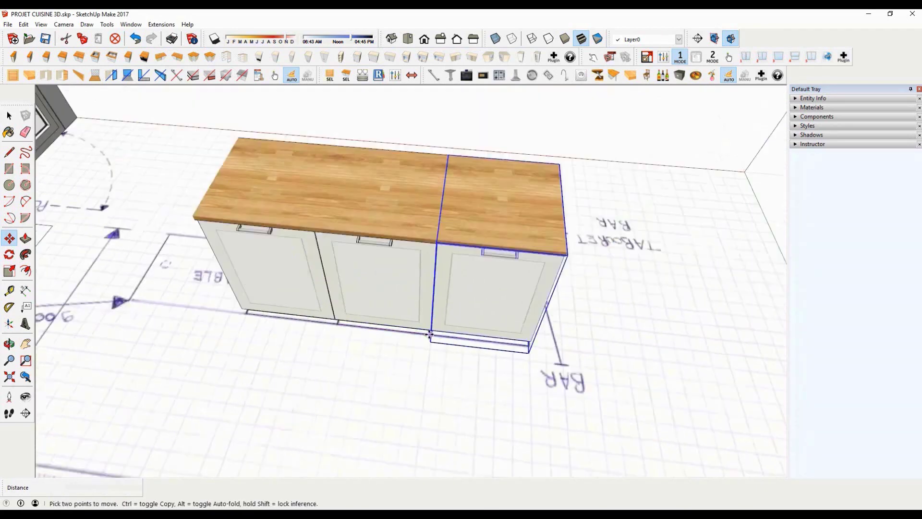
left_click(8, 115)
left_click(490, 151)
Insert a one-legged worktop table on the floor beside the island and rotate it by 180 degrees
scroll(482, 243, "down", 2)
middle_click_drag(482, 243, 416, 214)
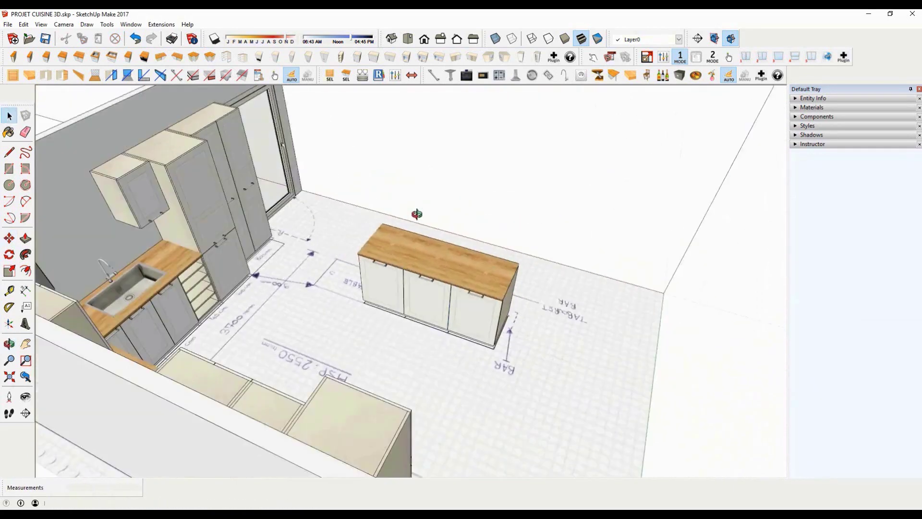
scroll(417, 222, "up", 3)
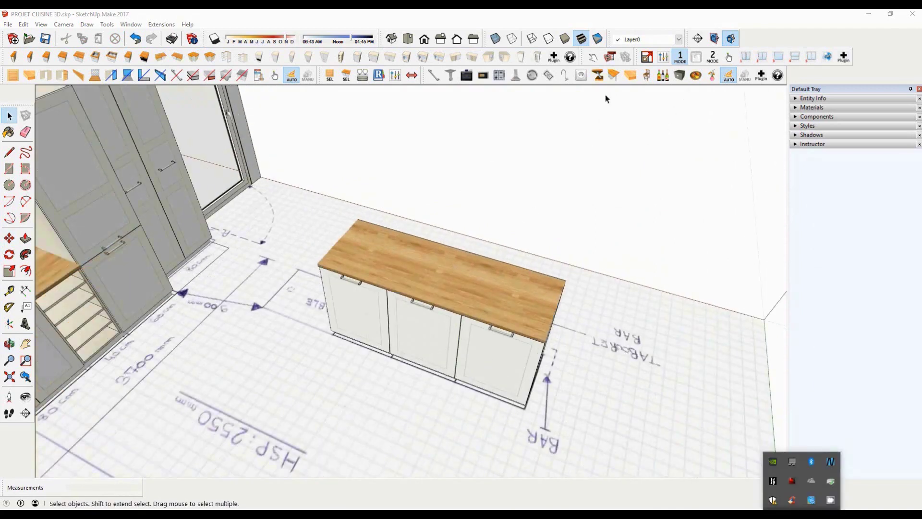
left_click(598, 75)
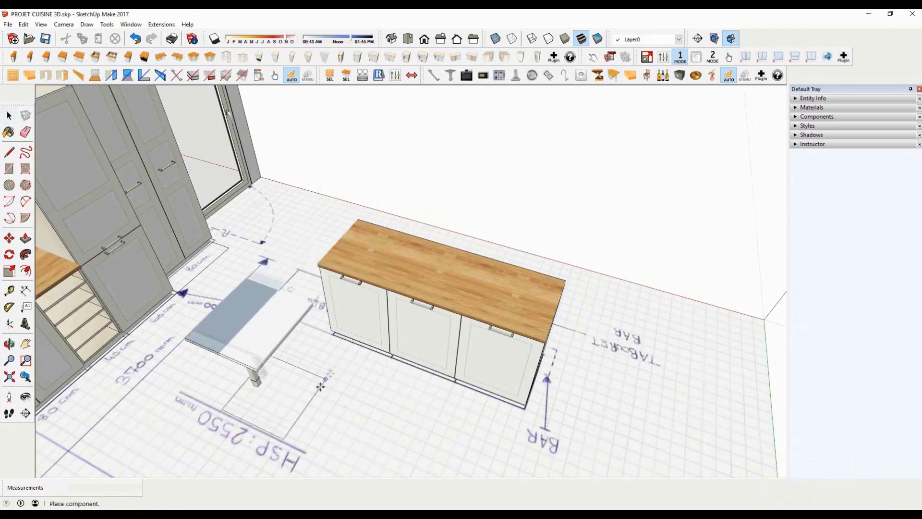
left_click(318, 393)
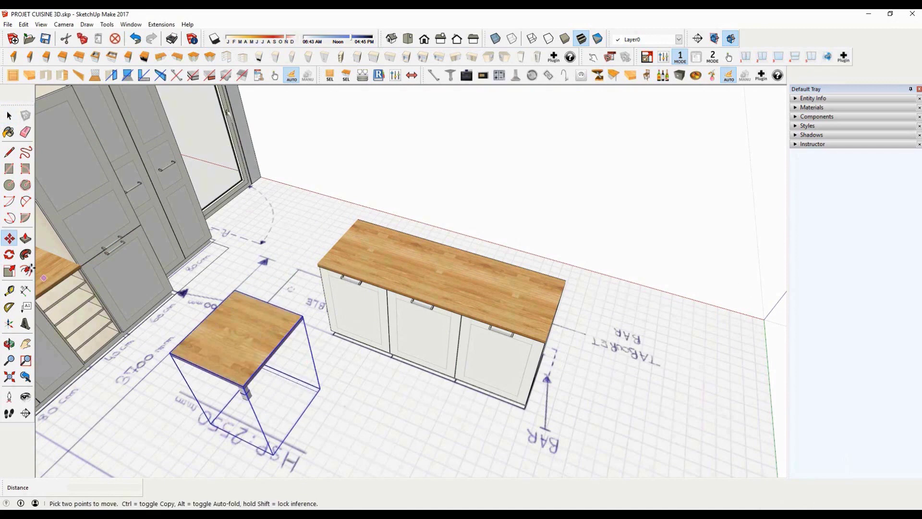
left_click(9, 254)
left_click(243, 351)
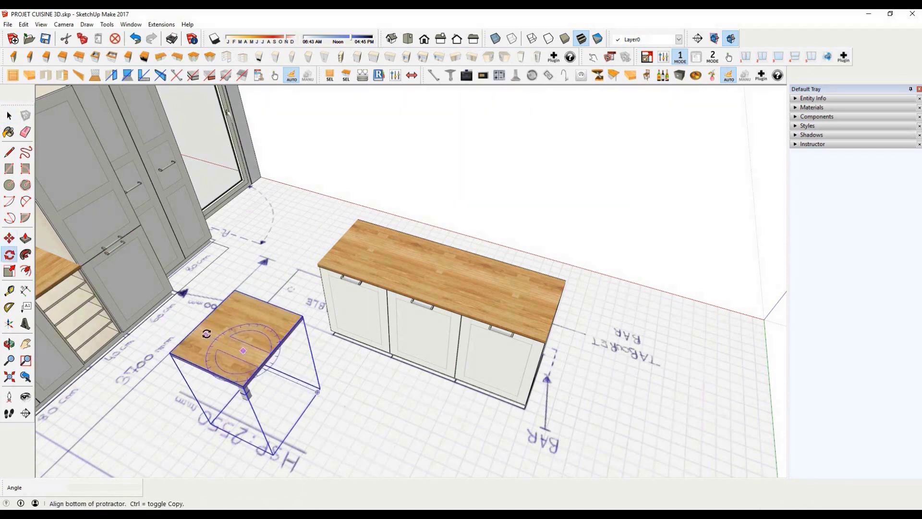
left_click(206, 335)
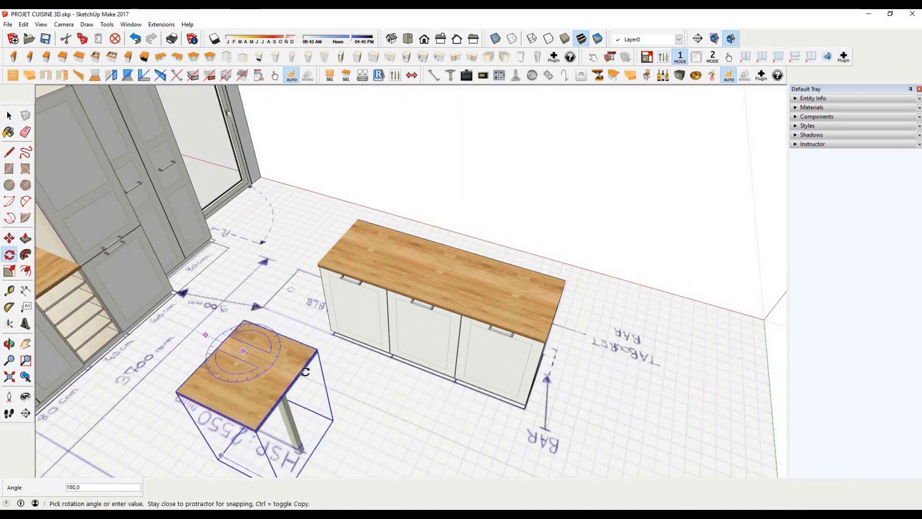
left_click(303, 379)
key("space")
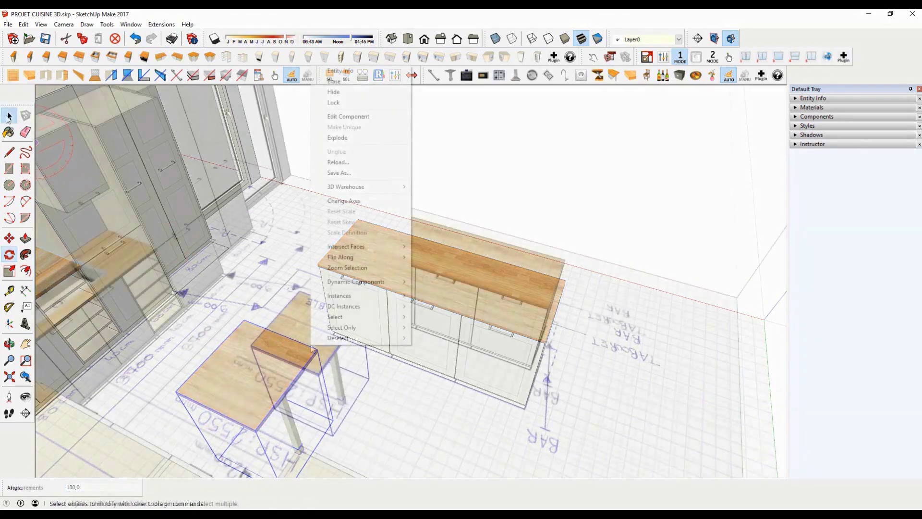
Flip the table along the component's red axis to mirror its leg position
right_click(313, 342)
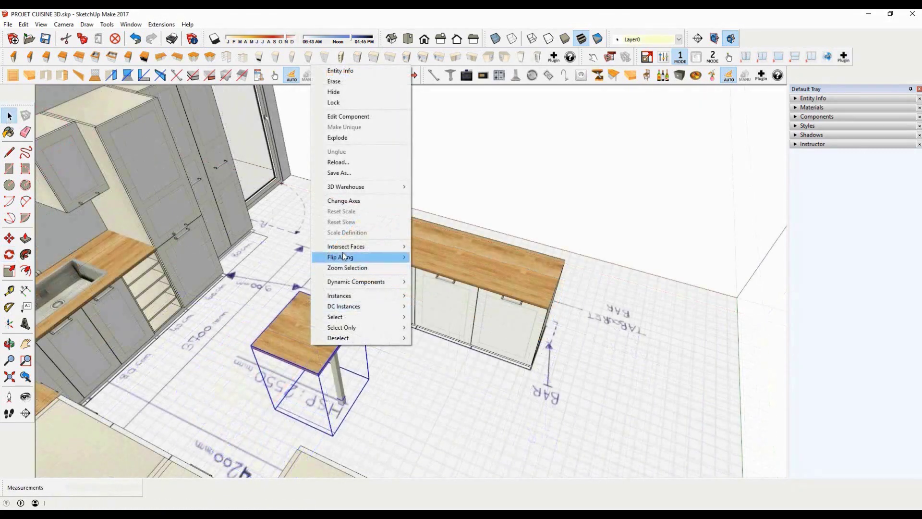
mouse_move(342, 257)
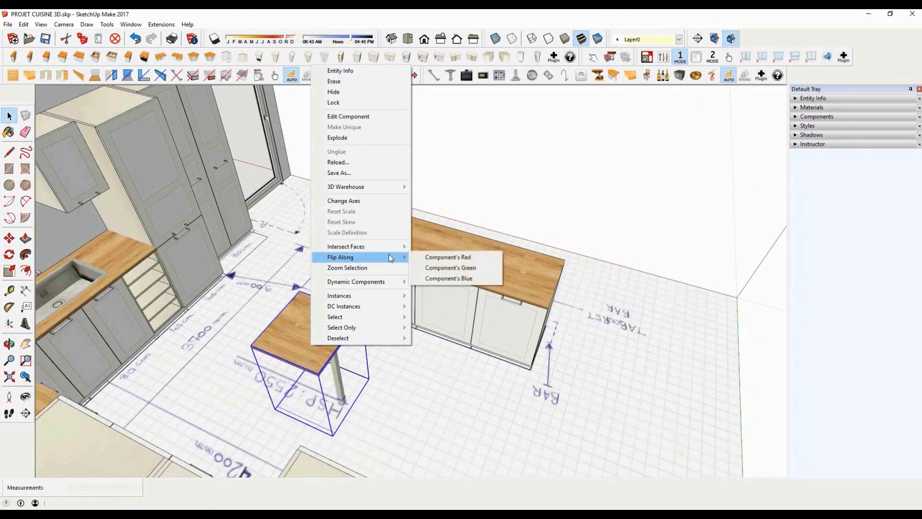
left_click(436, 259)
middle_click_drag(337, 282, 353, 300)
Move the table onto the TABLE mark, flush with the end of the island base cabinets
key("m")
scroll(337, 365, "up", 2)
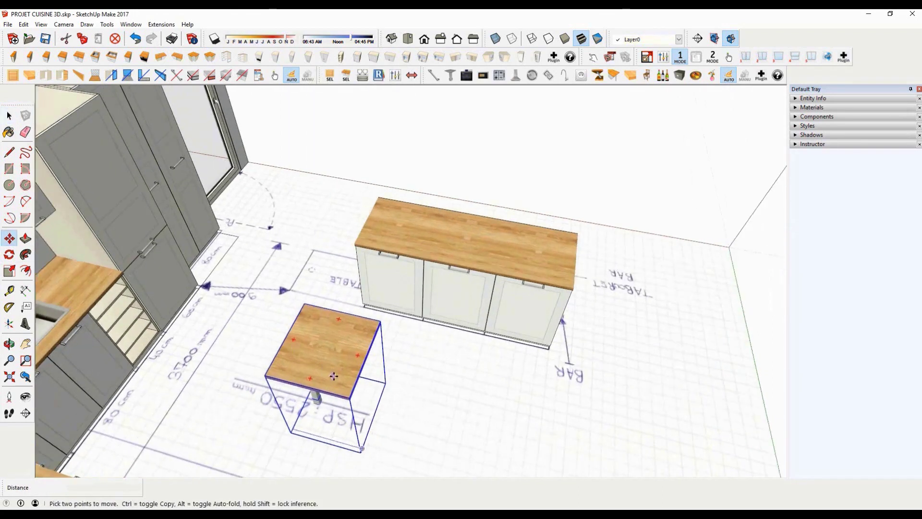
left_click(366, 454)
scroll(347, 311, "up", 3)
scroll(361, 312, "up", 1)
left_click(386, 276)
scroll(356, 393, "down", 2)
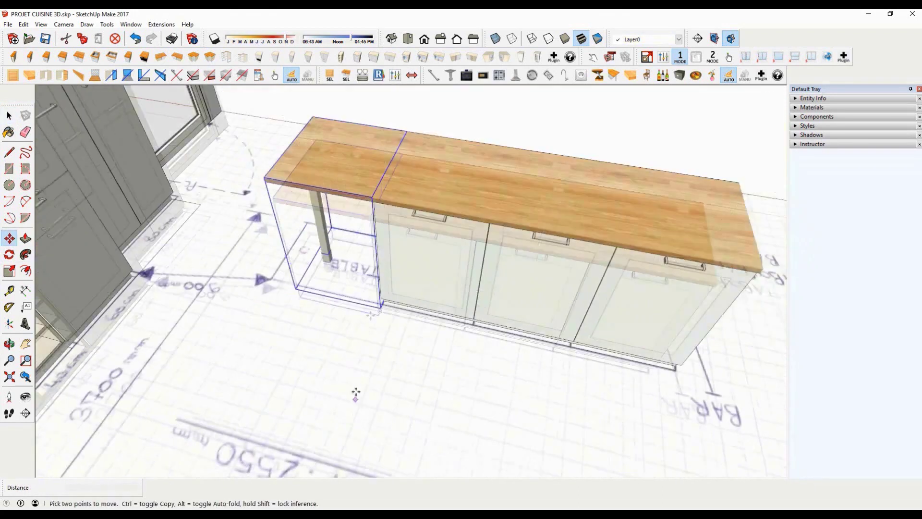
Set the table's height to 770 mm in its component options and apply the change
scroll(329, 129, "up", 1)
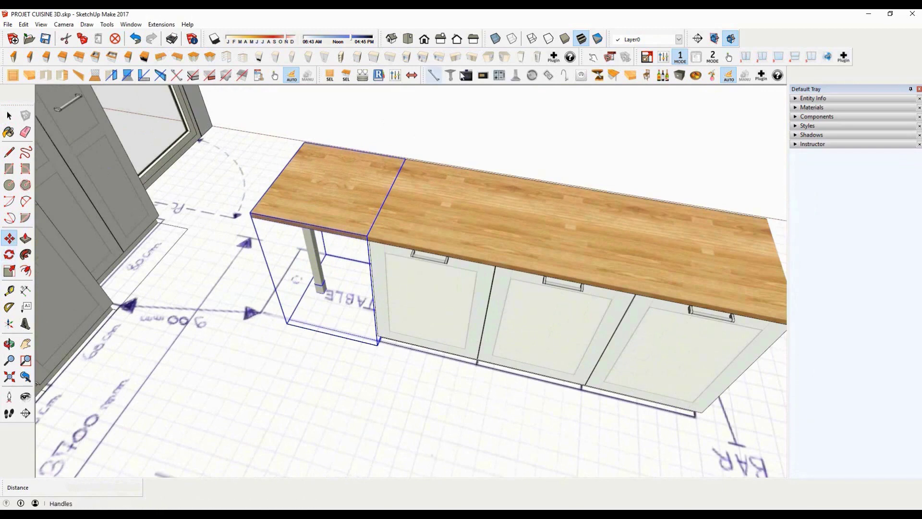
left_click(611, 58)
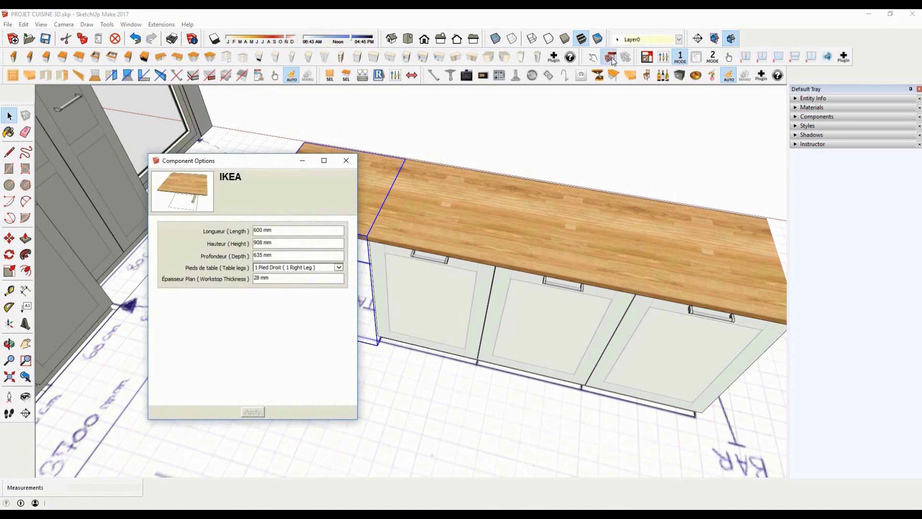
left_click_drag(234, 170, 580, 155)
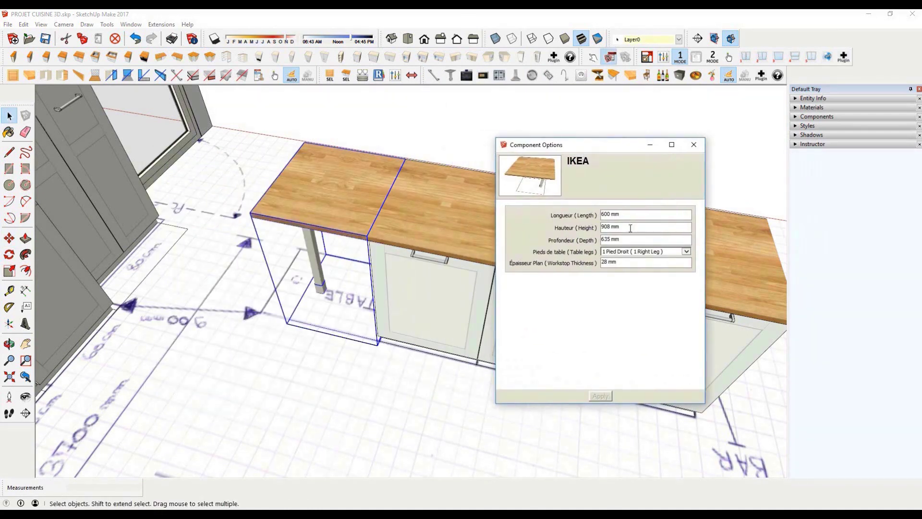
type("770")
left_click(599, 397)
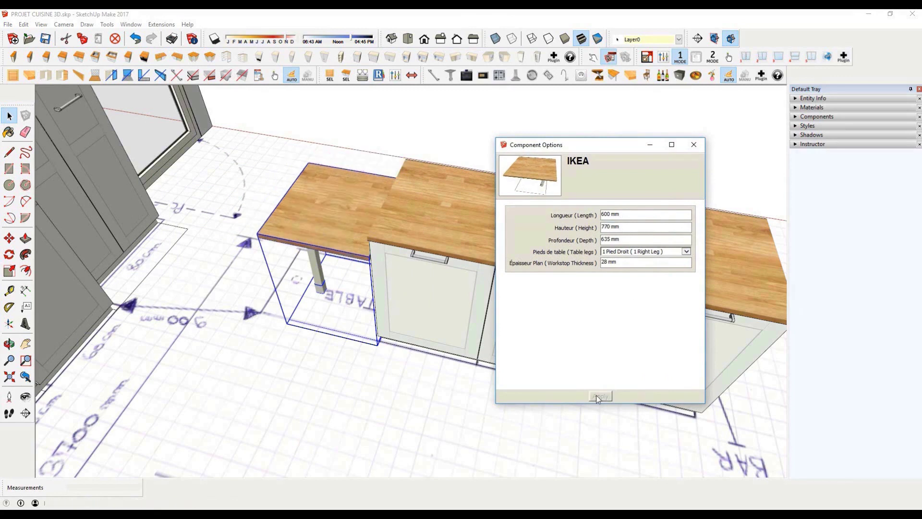
Scale the table along the red axis by 1,33 so its free end reaches the end of the TABLE mark
left_click(650, 146)
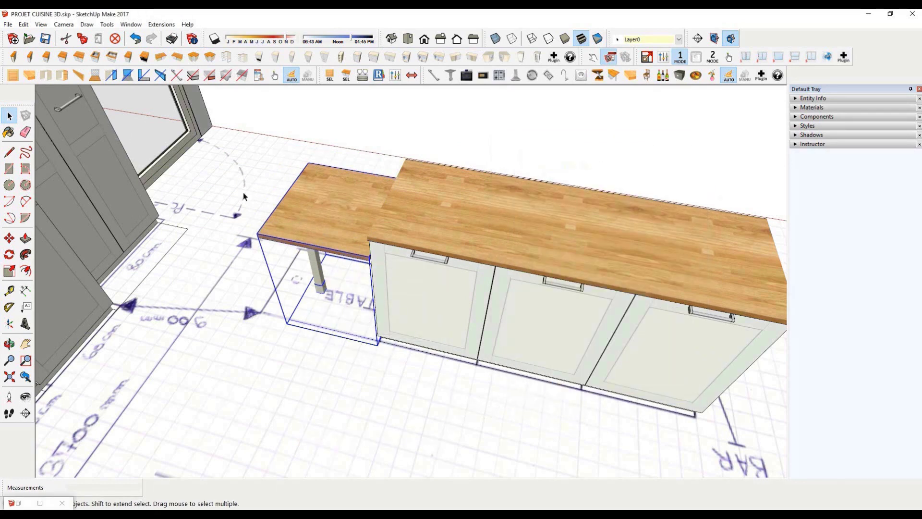
middle_click_drag(243, 197, 397, 195)
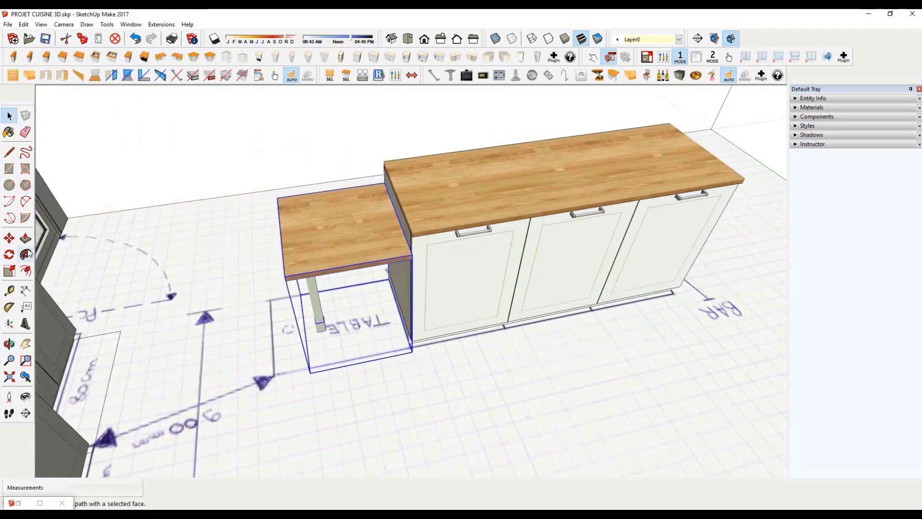
left_click(10, 271)
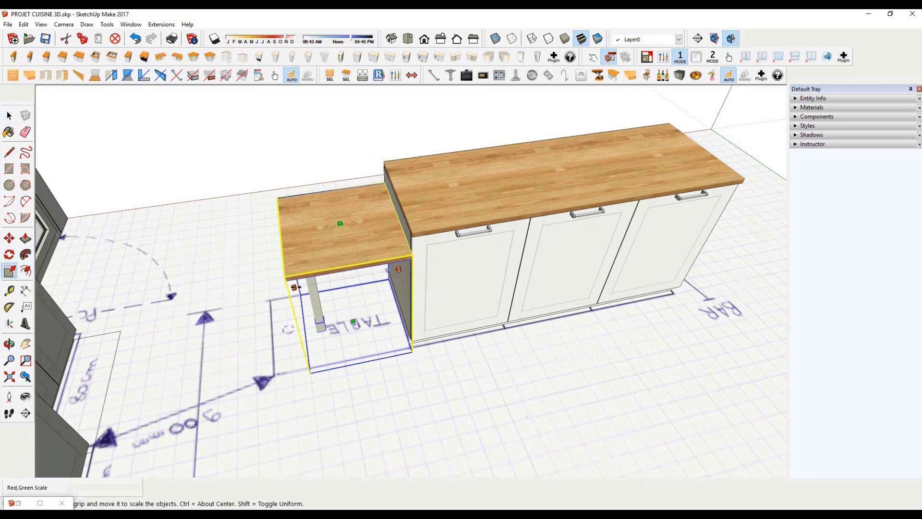
left_click_drag(298, 287, 259, 291)
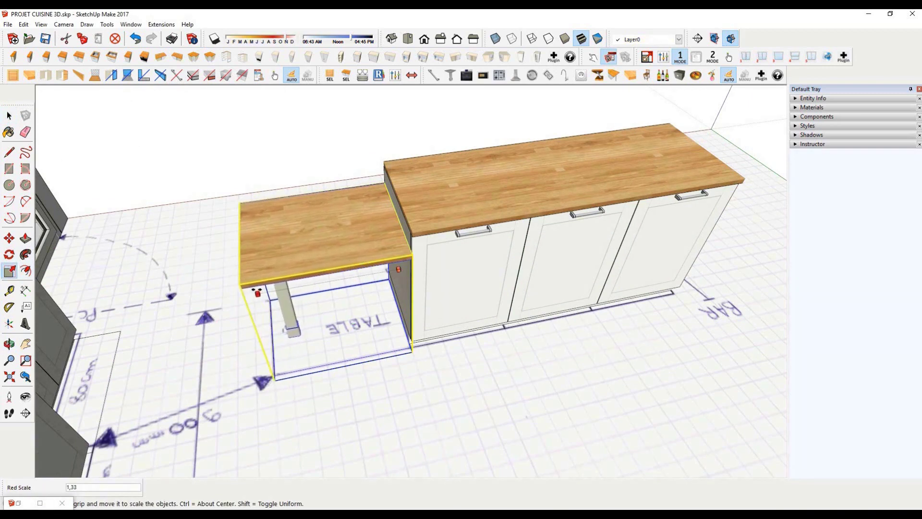
key("space")
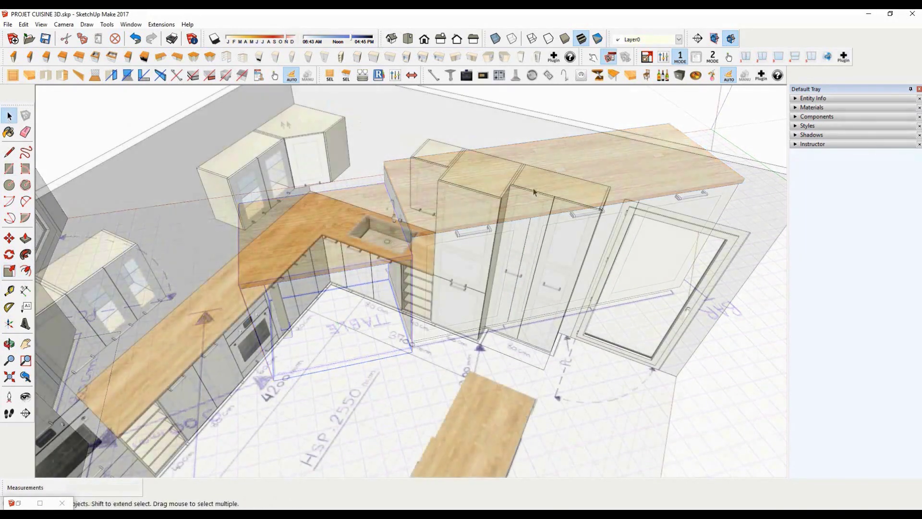
Move the two tall cabinets beside the single door together 13 mm along the green axis, away from the sink run
left_click(535, 192)
scroll(500, 178, "up", 3)
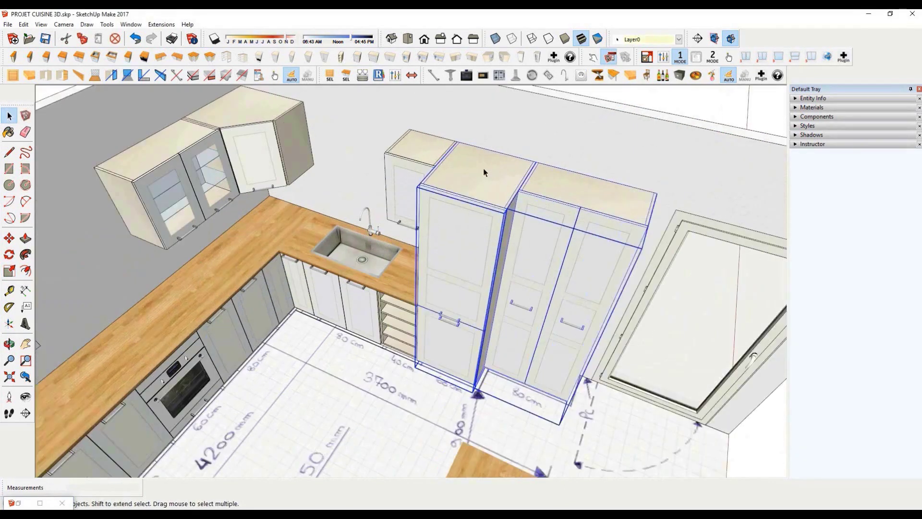
scroll(483, 172, "up", 1)
key("m")
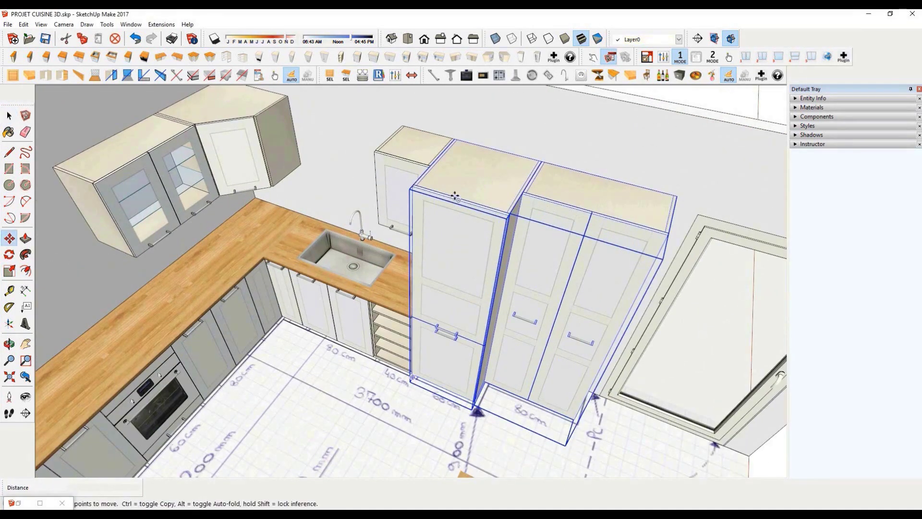
left_click(448, 181)
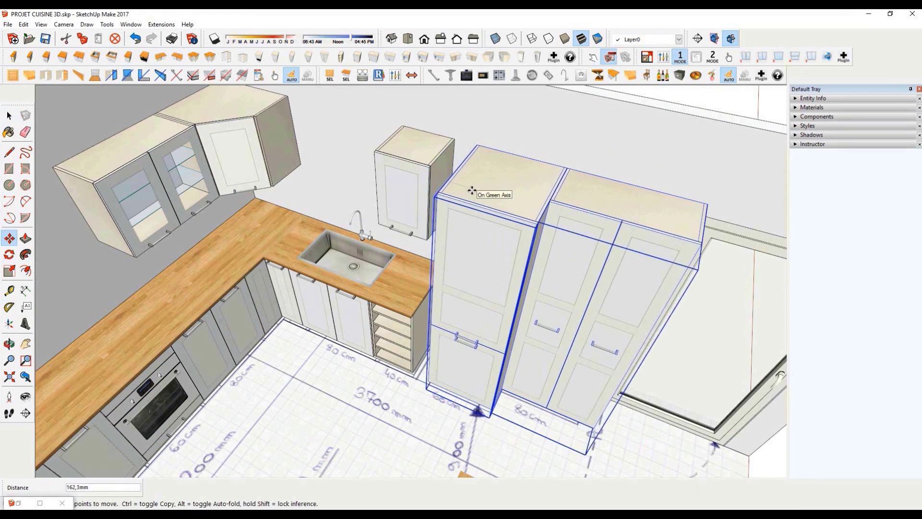
type("13")
key("Return")
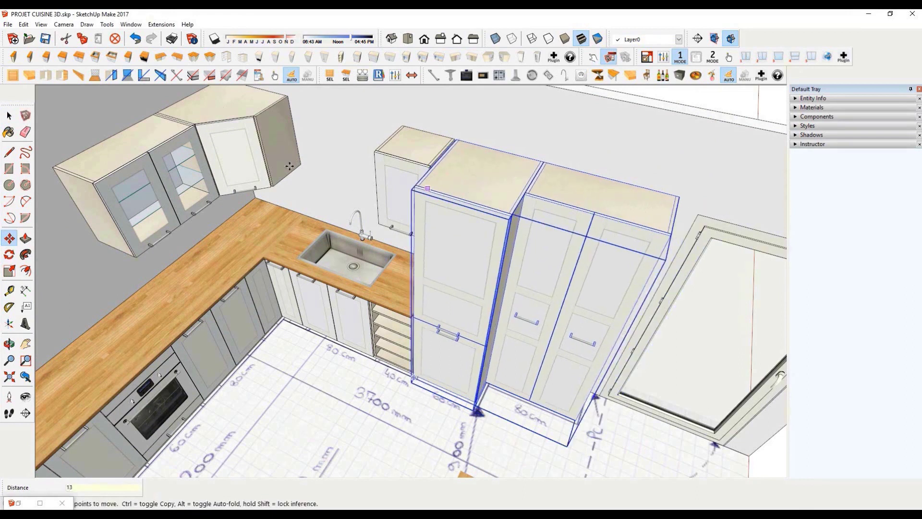
key("space")
Shift the double-door tall cabinet another 13 mm along the green axis, away from the neighbouring tall cabinet
left_click(565, 196)
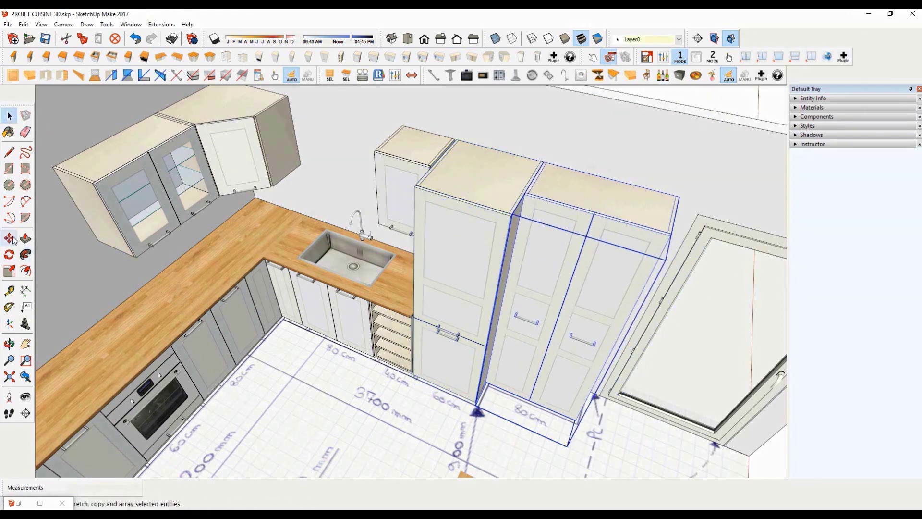
left_click(12, 239)
left_click(576, 192)
key("Return")
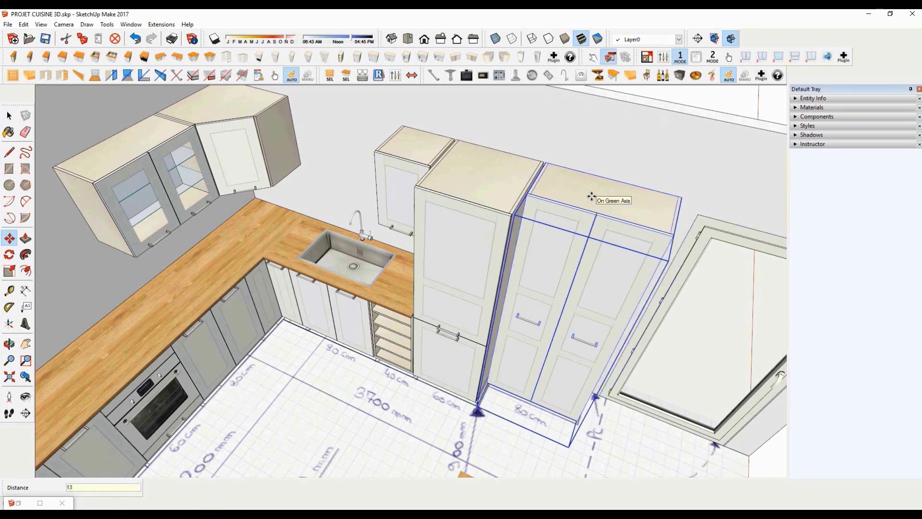
Move the tall oven cabinet slightly along the red axis, away from the adjacent base and wall cabinets
scroll(591, 196, "down", 2)
middle_click_drag(592, 196, 509, 212)
scroll(510, 212, "down", 3)
scroll(216, 164, "up", 3)
left_click(9, 116)
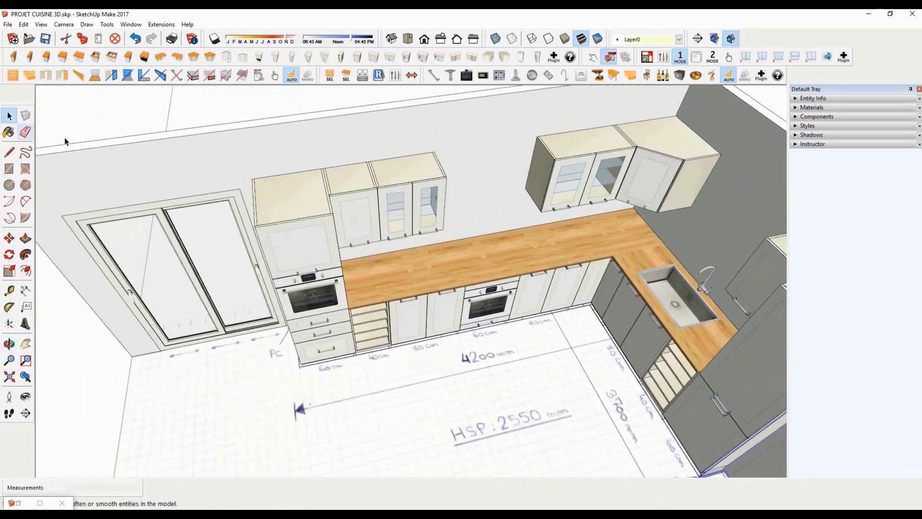
left_click(276, 202)
left_click(9, 238)
scroll(304, 189, "up", 2)
left_click(304, 190)
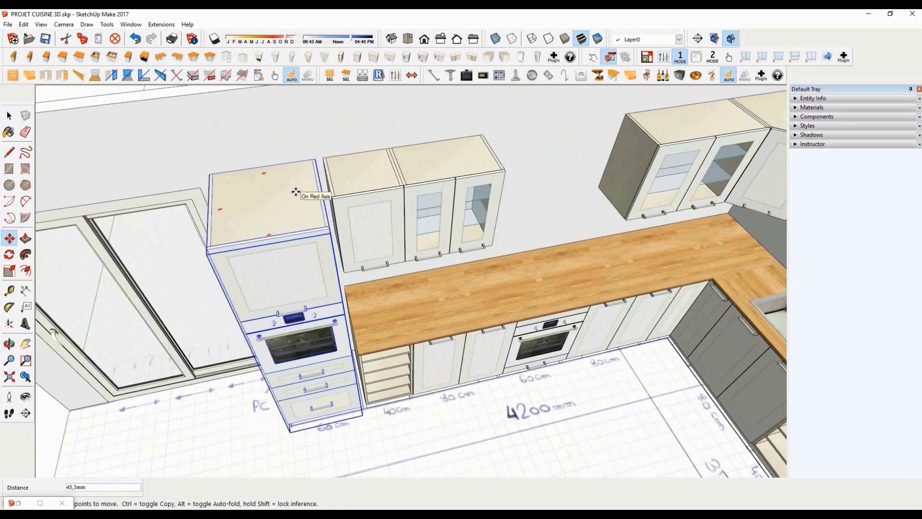
key("Return")
key("space")
Move the table slightly away from the end of the island base cabinets to leave a small gap
scroll(362, 125, "down", 3)
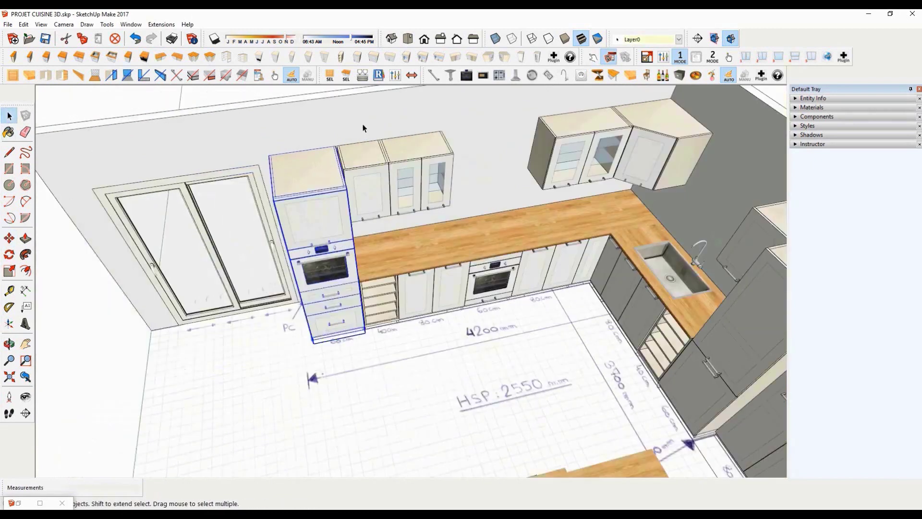
middle_click_drag(639, 337, 512, 379)
scroll(408, 264, "up", 4)
left_click(409, 264)
key("m")
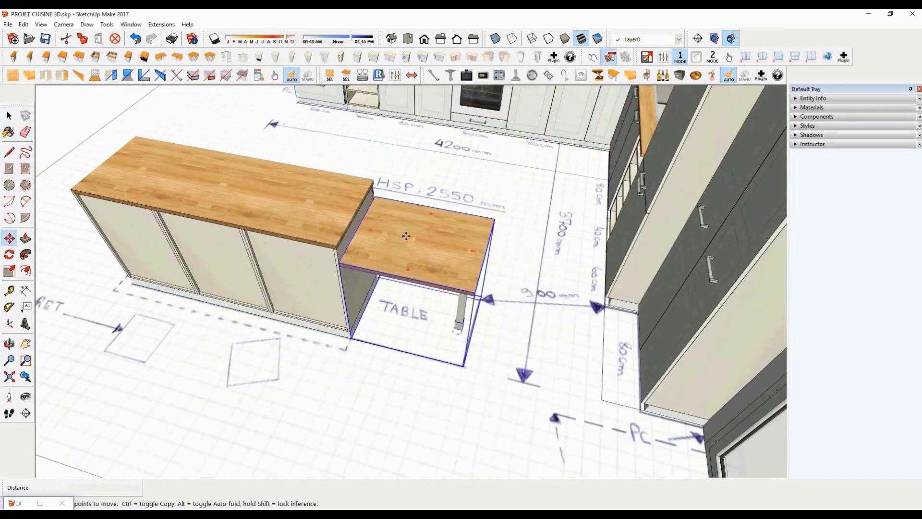
left_click(403, 234)
key("Return")
key("space")
Select the three island base cabinets together with all the tall cabinets and wall cabinets in the room
scroll(280, 147, "down", 3)
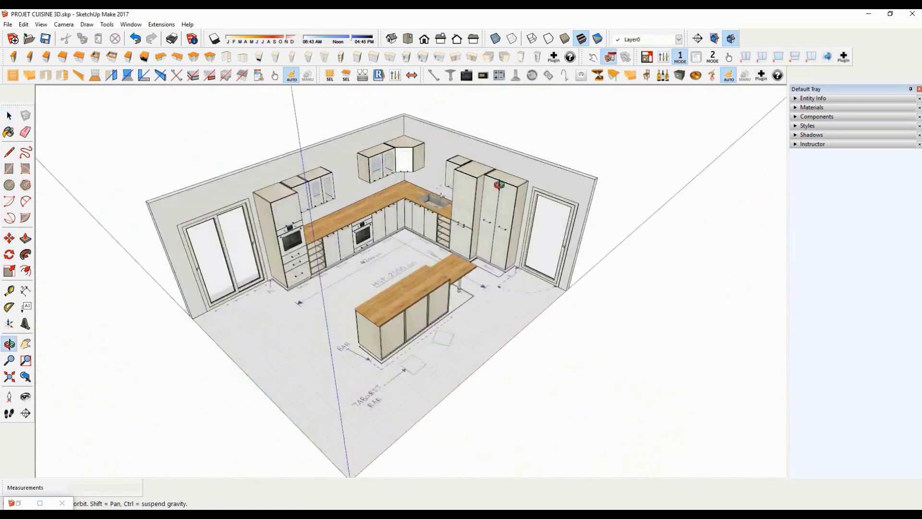
key("space")
scroll(474, 234, "up", 3)
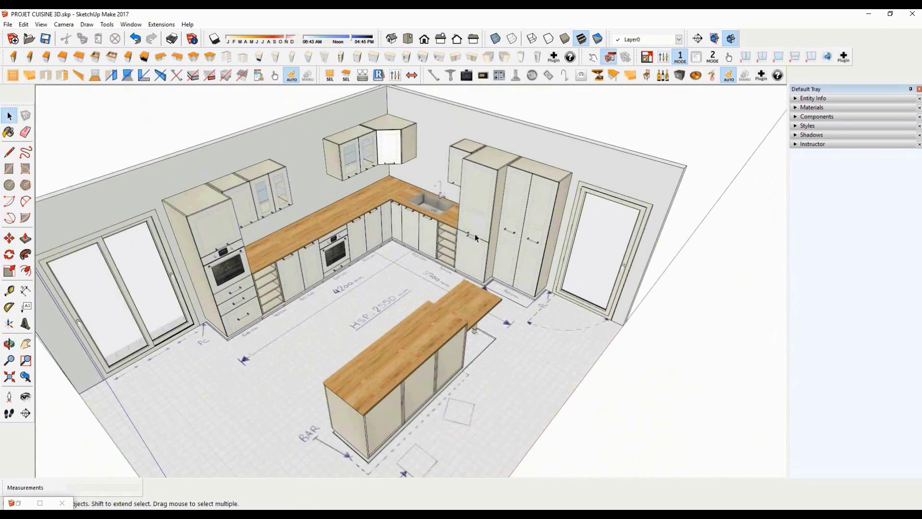
left_click(375, 400)
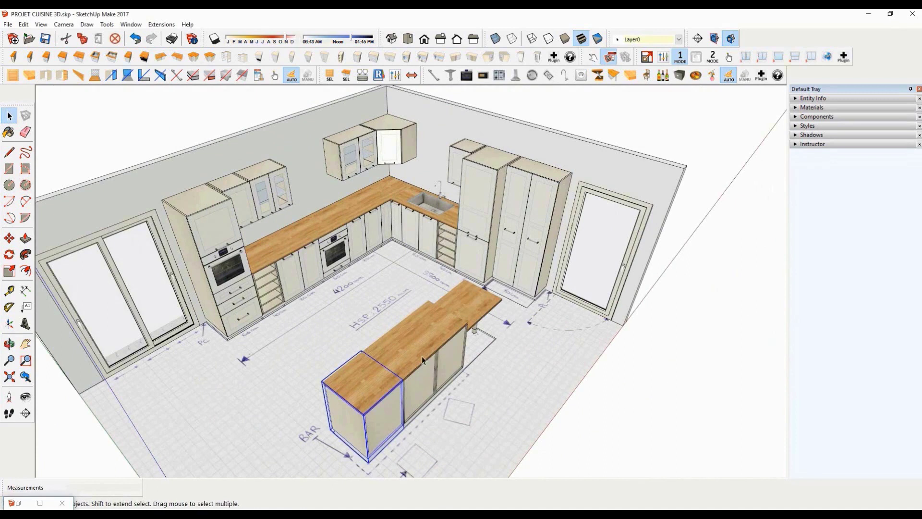
left_click(422, 356, "shift")
left_click(446, 340, "shift")
left_click(518, 255, "shift")
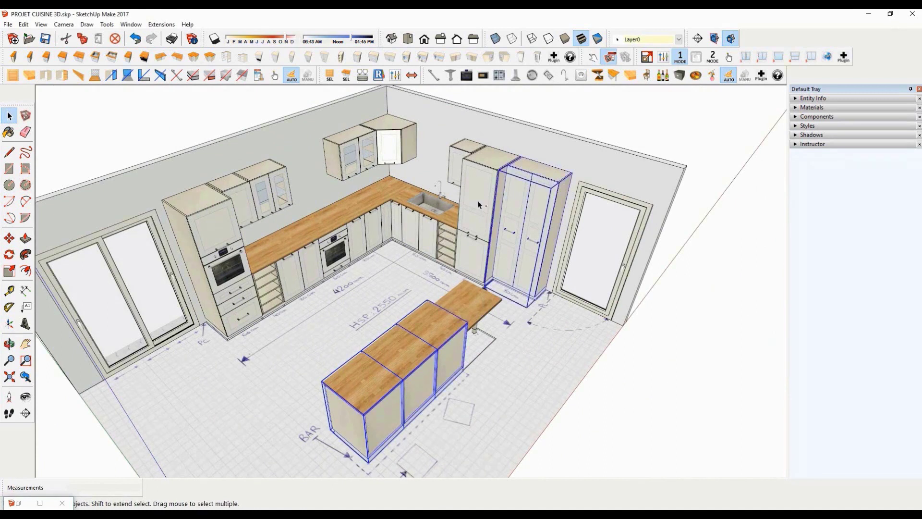
left_click(478, 200, "shift")
left_click(462, 160, "shift")
left_click(390, 149, "shift")
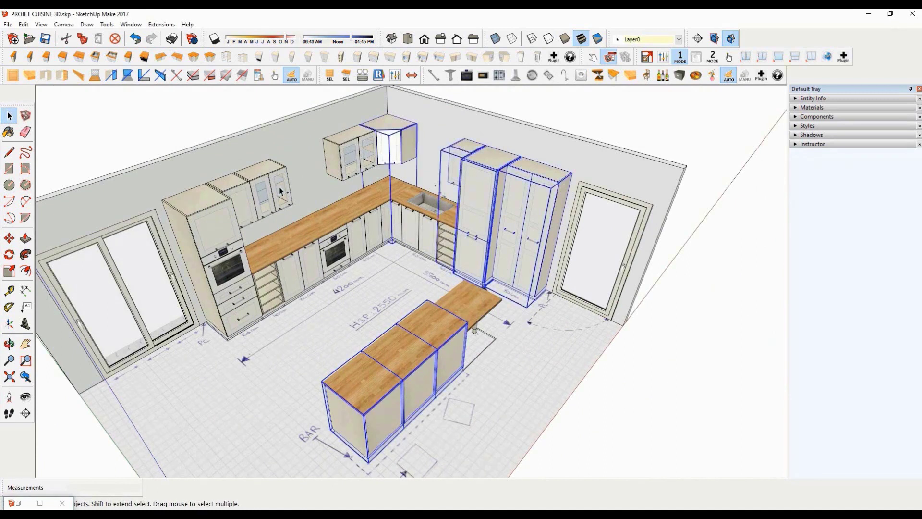
left_click(280, 191, "shift")
left_click(350, 153, "shift")
left_click(238, 202, "shift")
left_click(220, 221, "shift")
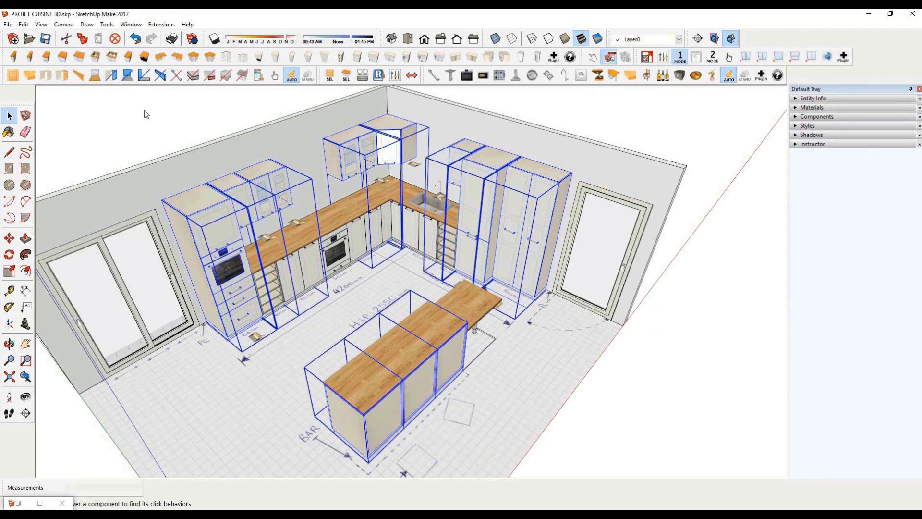
Use Interact to add cover panels to the exposed side and tops of the tall cabinets and the adjoining wall cabinet
scroll(560, 182, "up", 2)
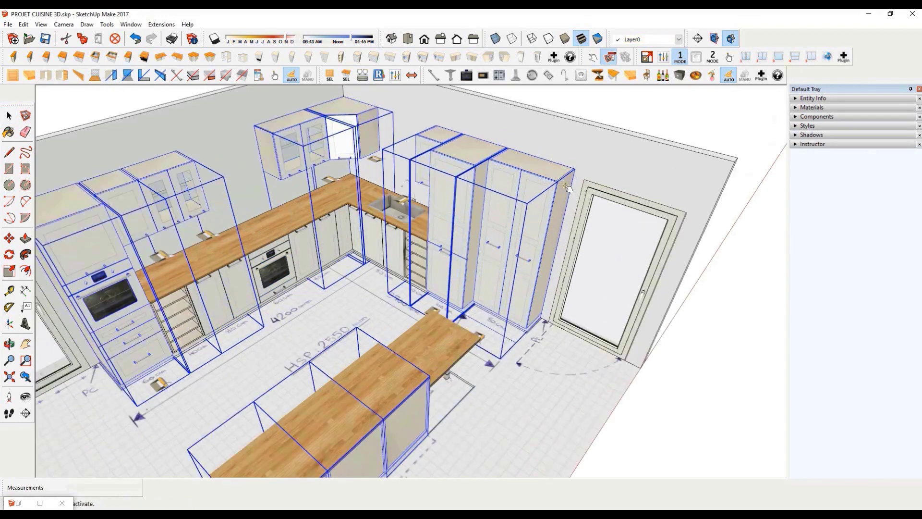
left_click(560, 179)
left_click(520, 159)
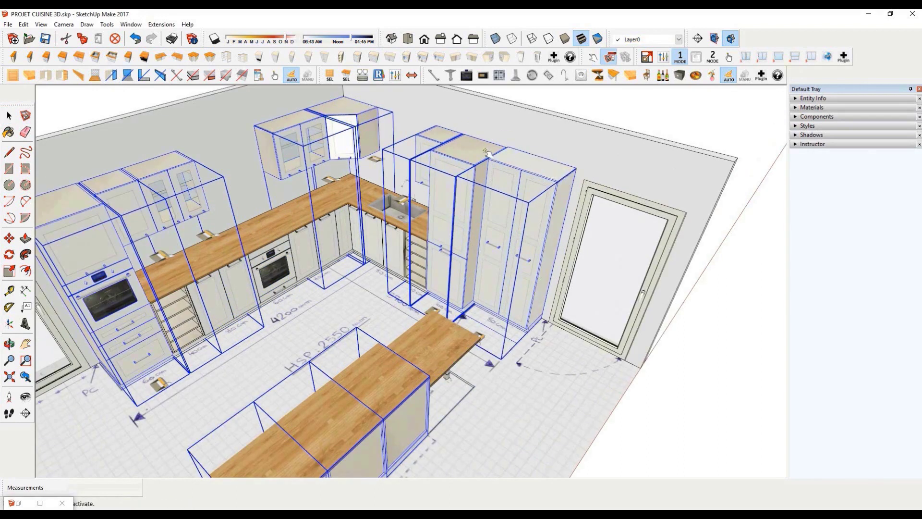
scroll(486, 153, "up", 5)
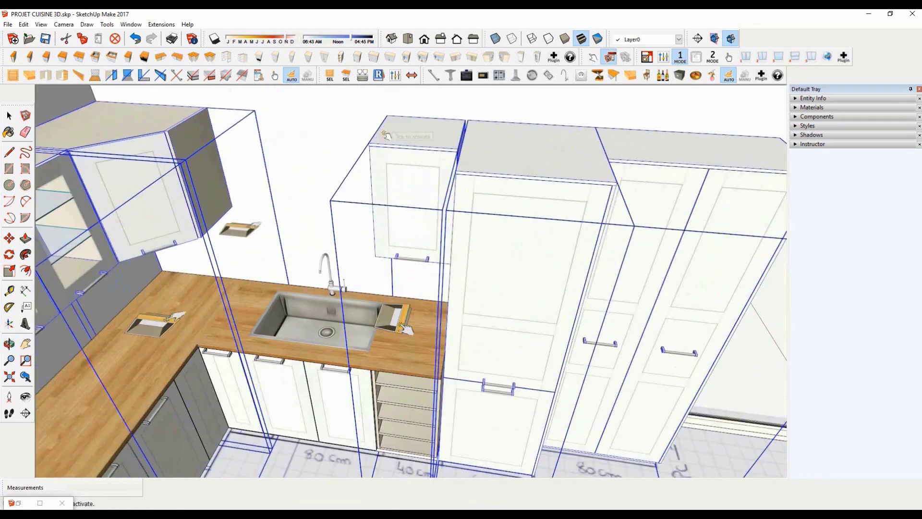
middle_click_drag(384, 133, 540, 178)
left_click(540, 177)
left_click(401, 175)
Add cover panels to the exposed side and top of the corner wall cabinet and the top of the neighbouring glass cabinet
middle_click_drag(478, 159, 371, 144)
left_click(371, 145)
left_click(362, 138)
left_click(312, 144)
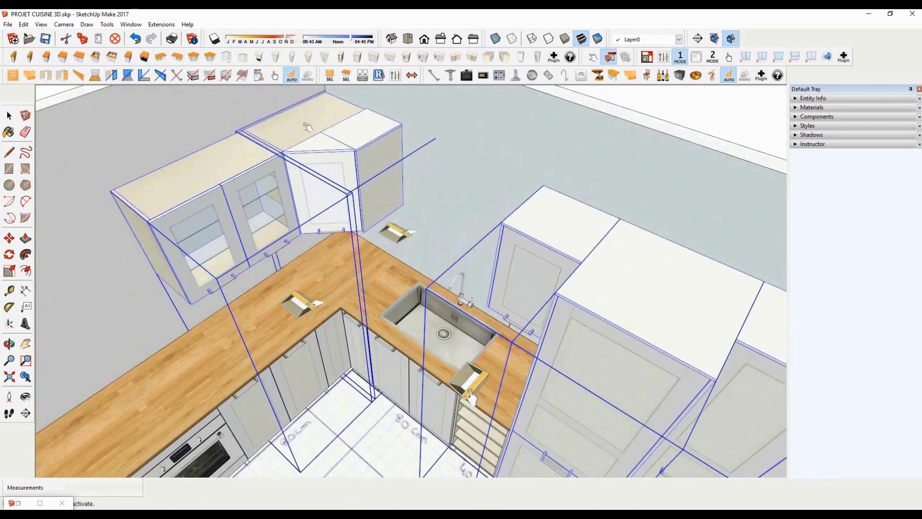
left_click(306, 126)
left_click(240, 165)
scroll(241, 165, "down", 2)
middle_click_drag(187, 213, 281, 176, "shift")
scroll(239, 197, "up", 1)
scroll(416, 176, "down", 4)
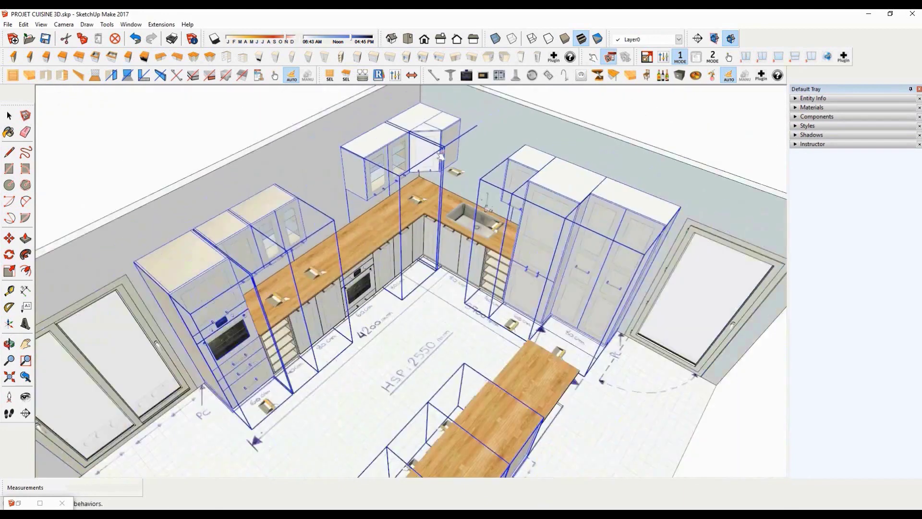
Cover the tops and exposed outer sides of the tall oven cabinet and the wall cabinets next to it
middle_click_drag(440, 155, 362, 149)
scroll(363, 149, "up", 3)
left_click(407, 203)
left_click(387, 181)
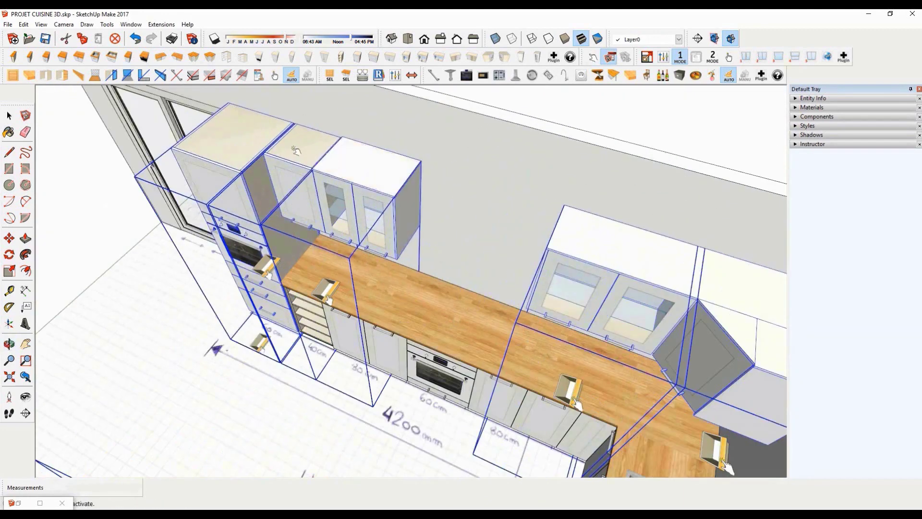
left_click(294, 149)
left_click(250, 137)
middle_click_drag(257, 178, 423, 188)
scroll(384, 192, "down", 3)
scroll(350, 192, "up", 2)
left_click(326, 230)
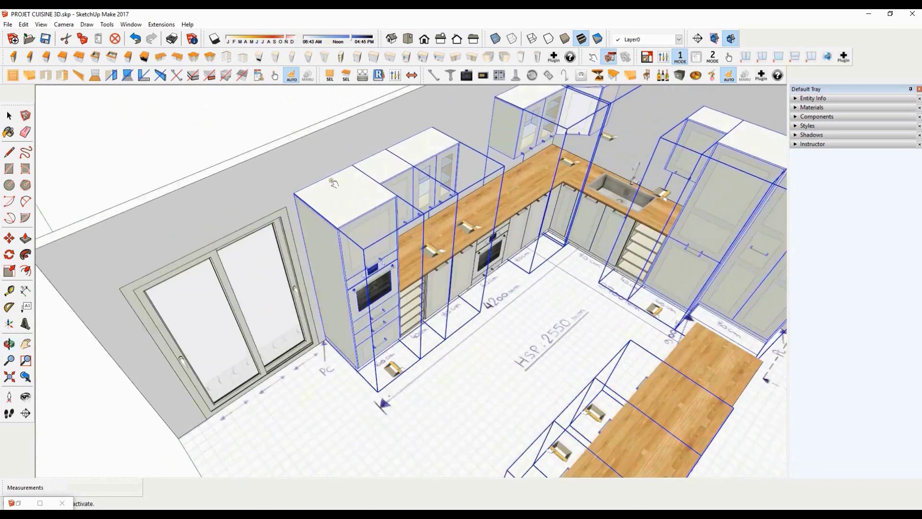
Add cover panels to the backs of the three island base cabinets and to the island's exposed end
scroll(331, 182, "down", 4)
scroll(437, 320, "up", 2)
left_click(439, 327)
left_click(486, 303)
left_click(536, 267)
middle_click_drag(550, 269, 144, 269)
left_click(389, 317)
scroll(337, 281, "down", 2)
middle_click_drag(338, 281, 533, 239)
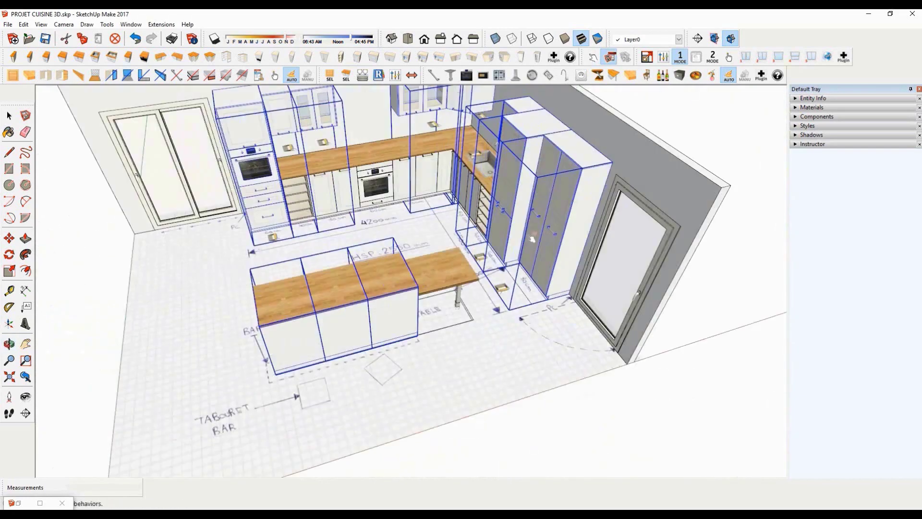
Add trim strips beneath the wall cabinets beside the tall oven cabinet and beneath the glass and corner wall cabinets
scroll(369, 259, "down", 3)
scroll(365, 178, "up", 4)
middle_click_drag(384, 216, 335, 210)
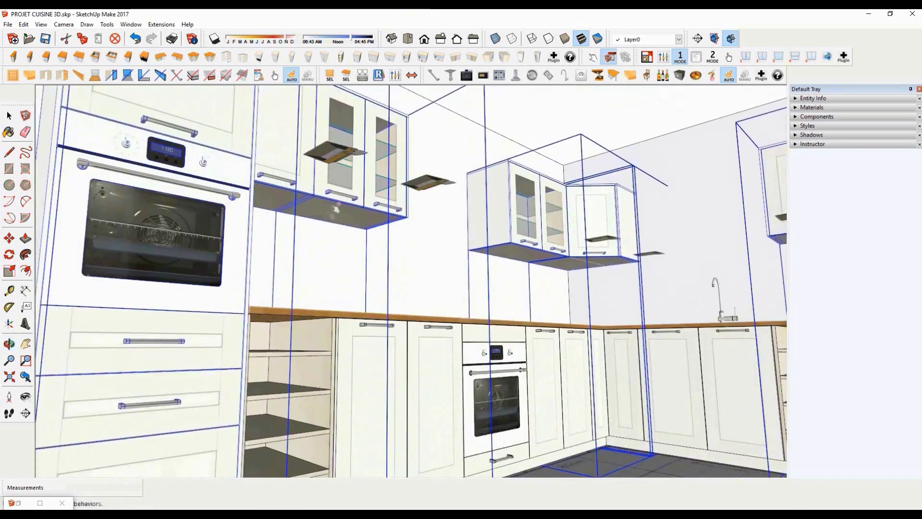
scroll(336, 209, "up", 1)
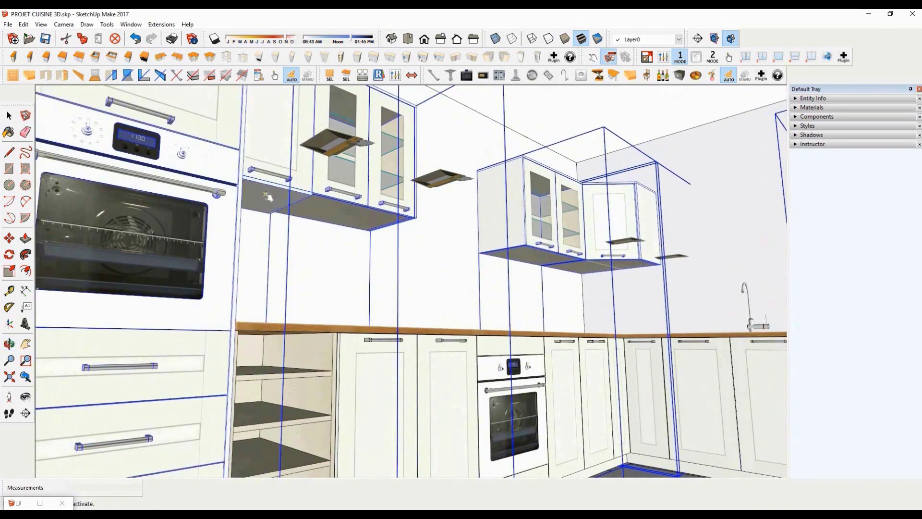
left_click(337, 213)
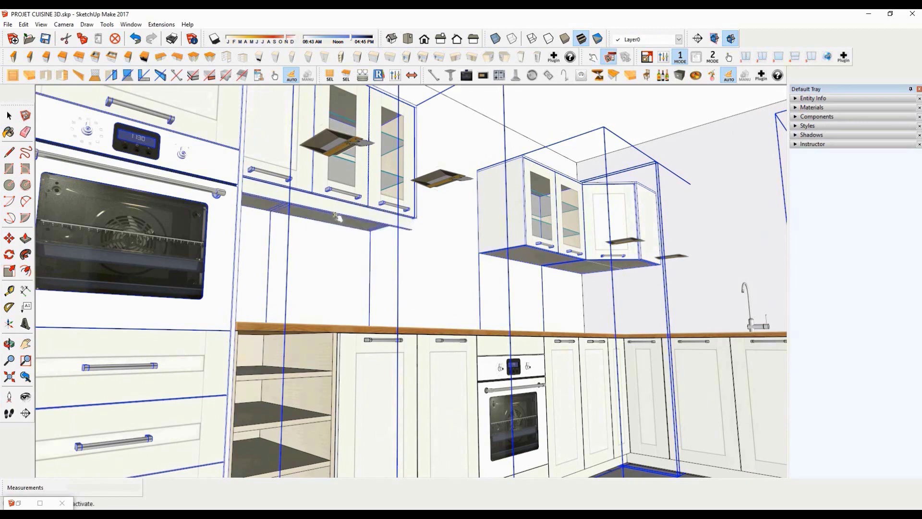
scroll(337, 215, "up", 4)
left_click(412, 242)
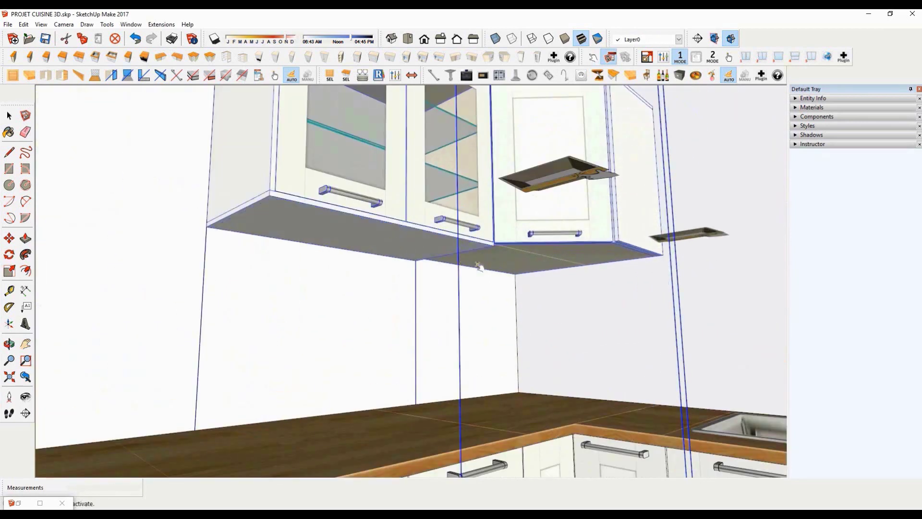
left_click(593, 262)
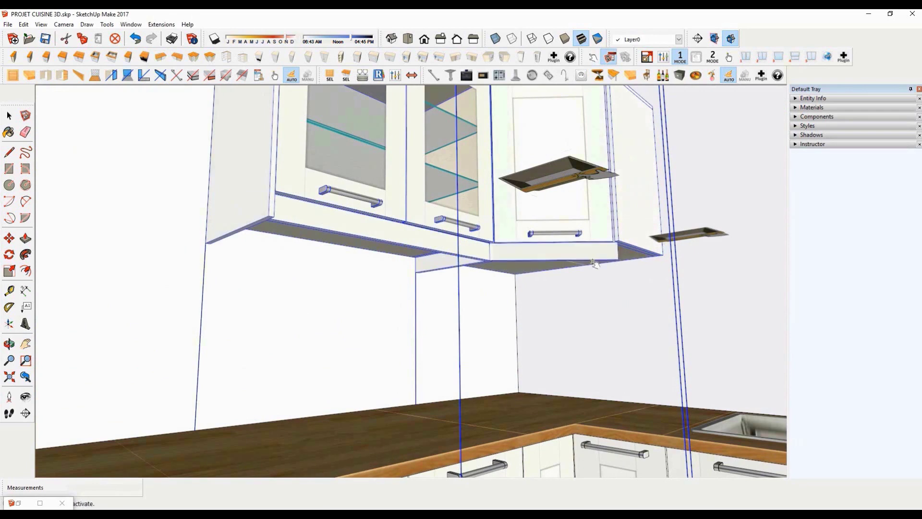
left_click(627, 257)
middle_click_drag(511, 246, 465, 315)
scroll(471, 304, "down", 5)
scroll(473, 274, "down", 6)
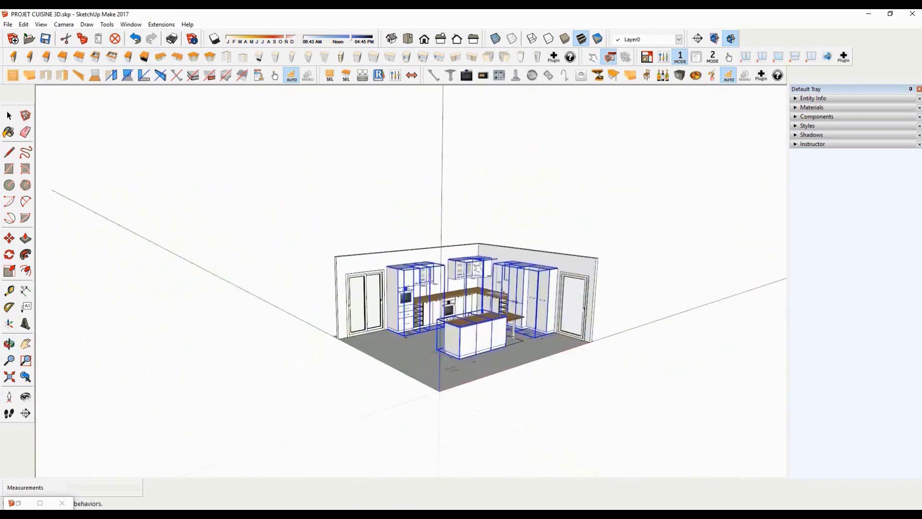
Turn off the cover-panel placement handles on the selected cabinets
middle_click_drag(472, 270, 462, 323)
scroll(462, 324, "up", 4)
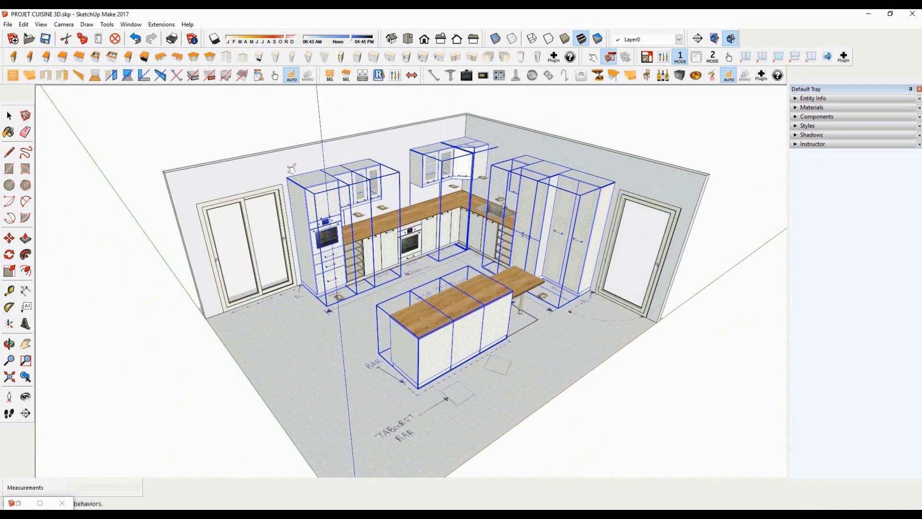
left_click(110, 76)
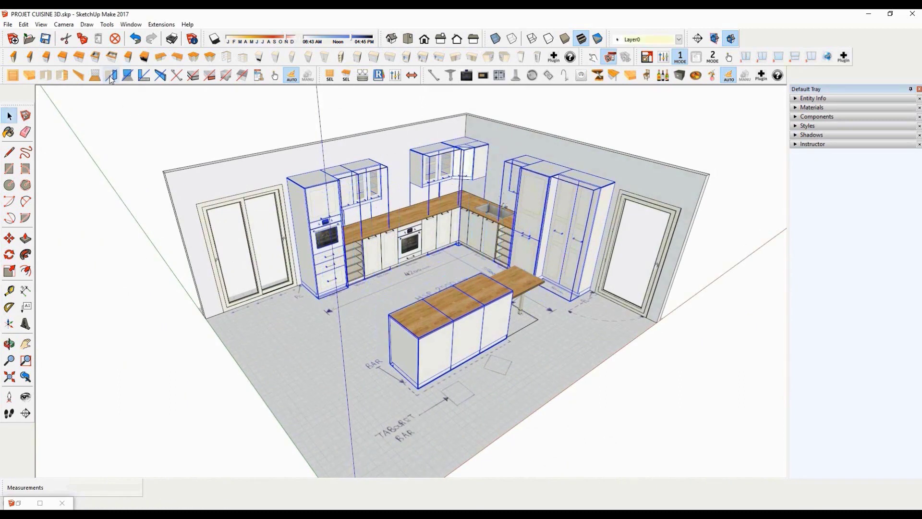
Add tiled wall covers behind the whole L-shaped run of base cabinets, from the open shelf unit beside the oven tower to the one past the sink
key("space")
left_click(359, 255)
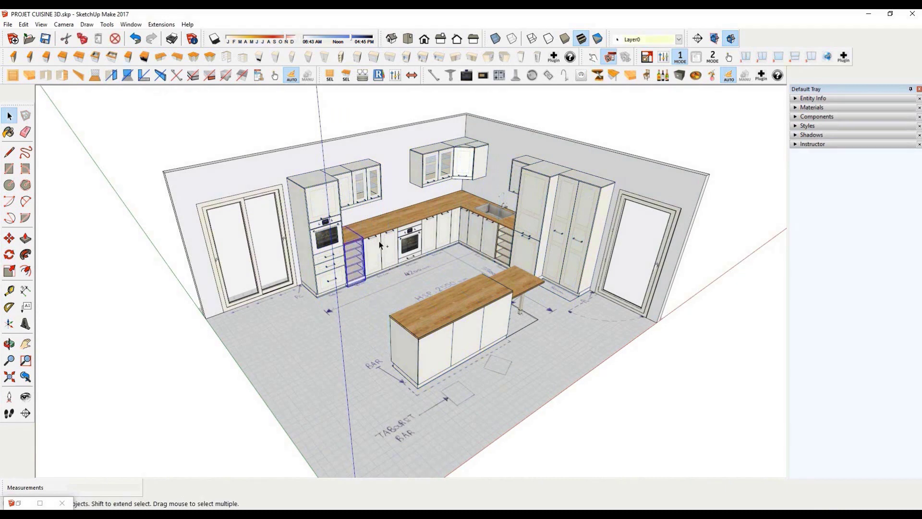
left_click(390, 244, "shift")
left_click(411, 234, "shift")
scroll(426, 224, "up", 3)
scroll(425, 224, "up", 2)
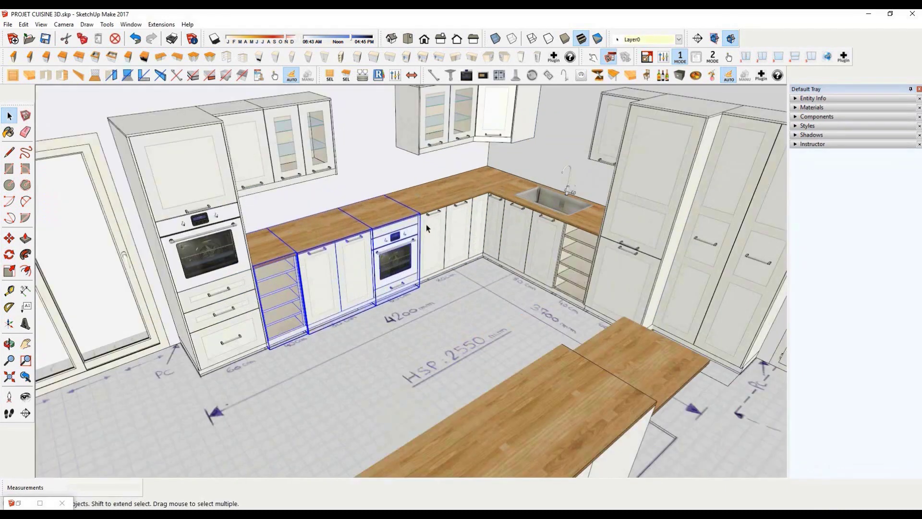
left_click(425, 224, "shift")
left_click(489, 215, "shift")
left_click(519, 221, "shift")
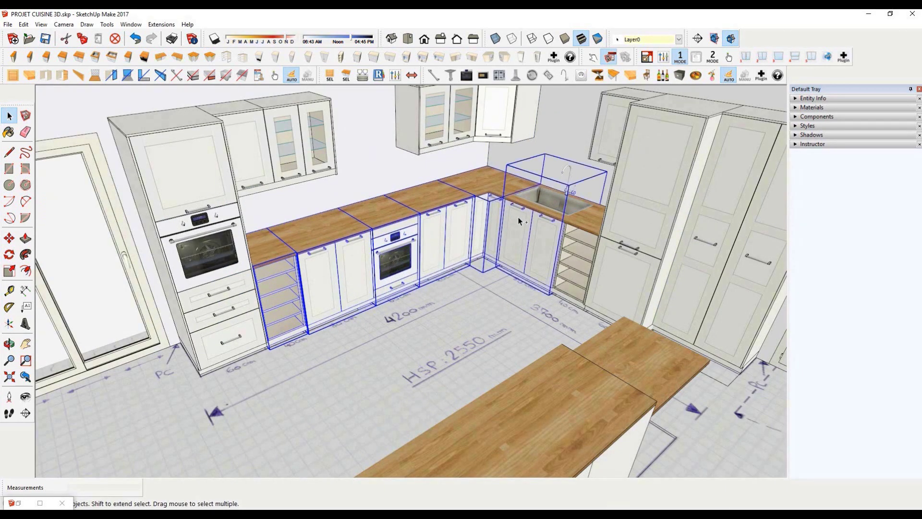
left_click(573, 236, "shift")
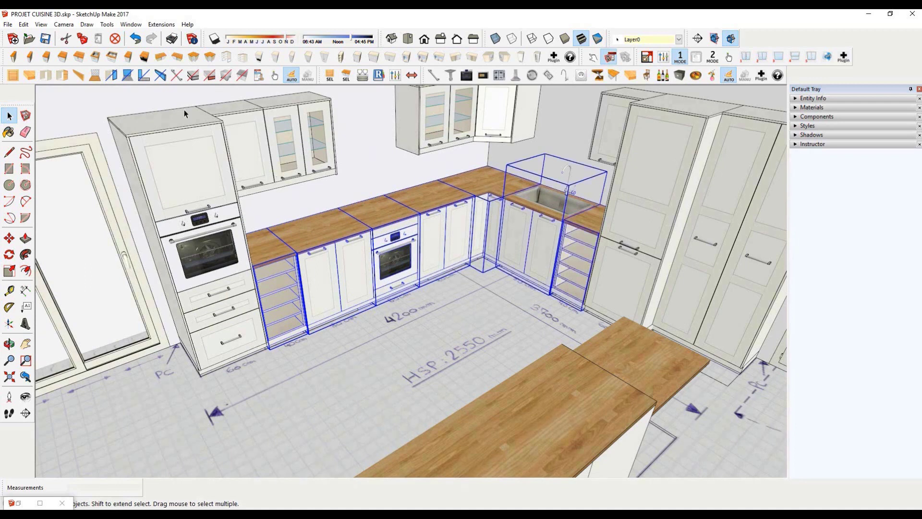
left_click(142, 78)
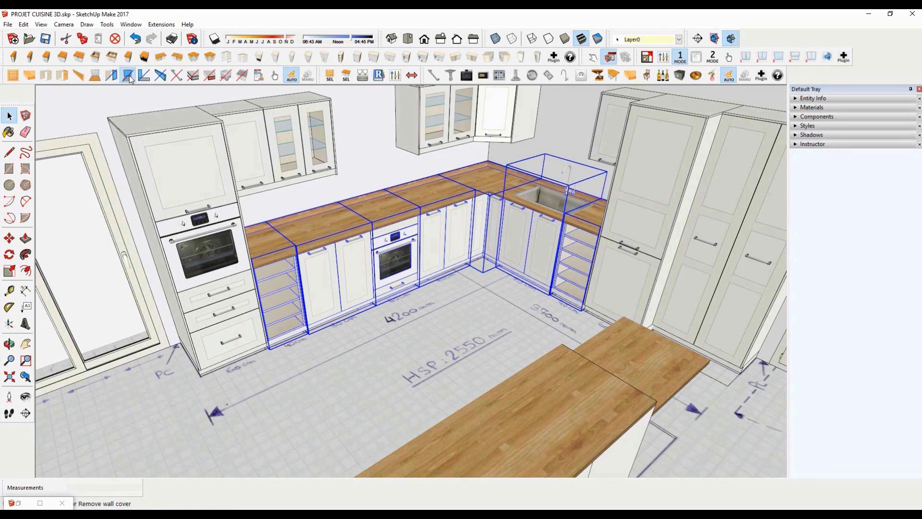
left_click(130, 78)
scroll(378, 247, "down", 2)
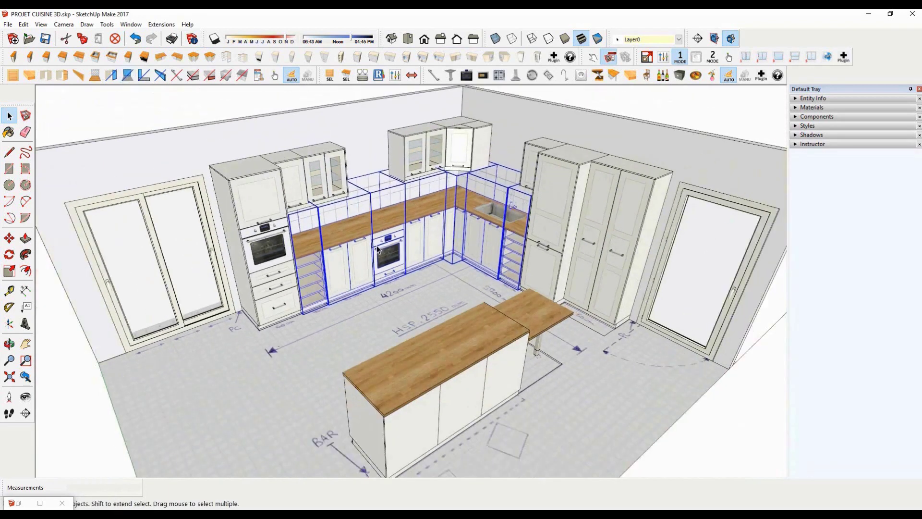
left_click(678, 110)
Change the wall cover material from white tiles to the beige-brown tiles
scroll(423, 176, "up", 2)
scroll(438, 188, "up", 2)
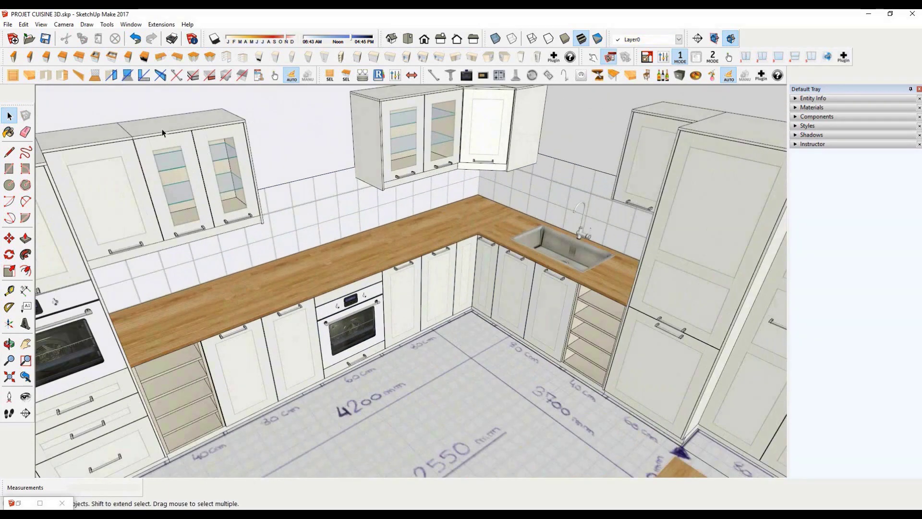
left_click(96, 76)
left_click(96, 75)
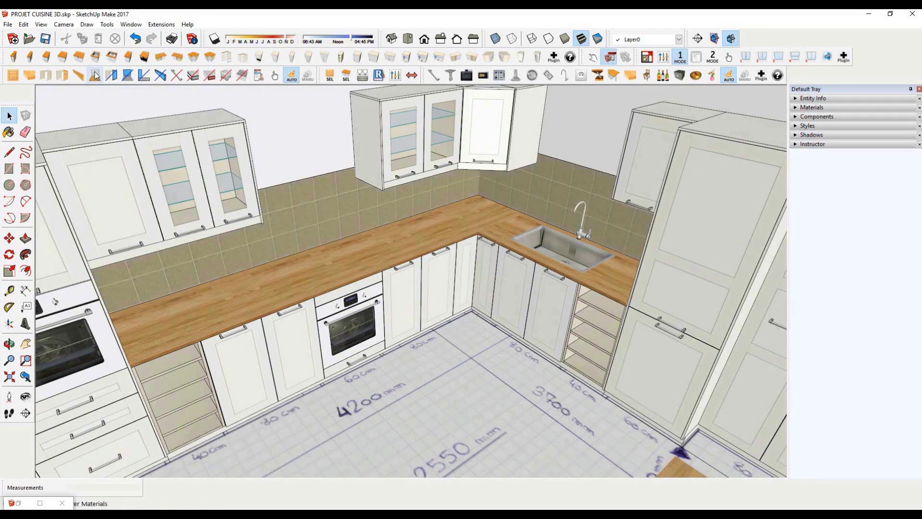
Place a raised bar counter on top of the island worktop
scroll(490, 162, "down", 6)
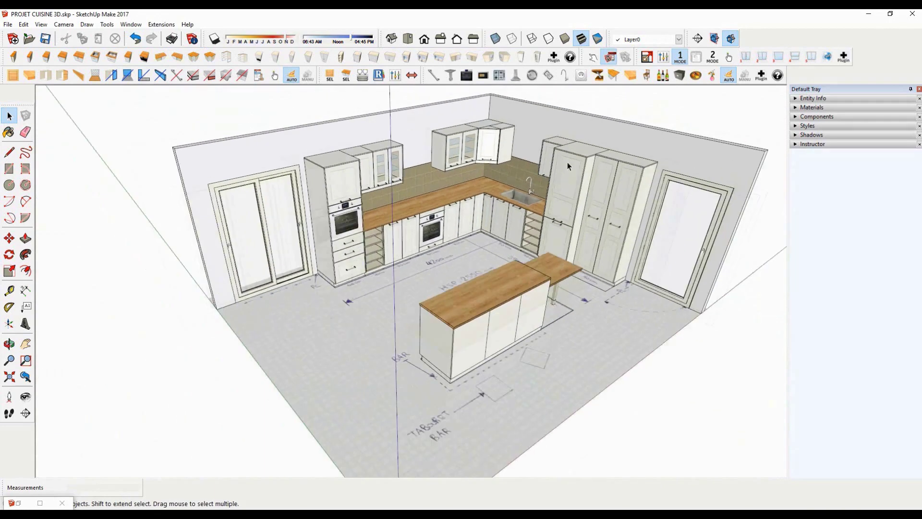
scroll(671, 172, "up", 1)
middle_click_drag(384, 242, 614, 296)
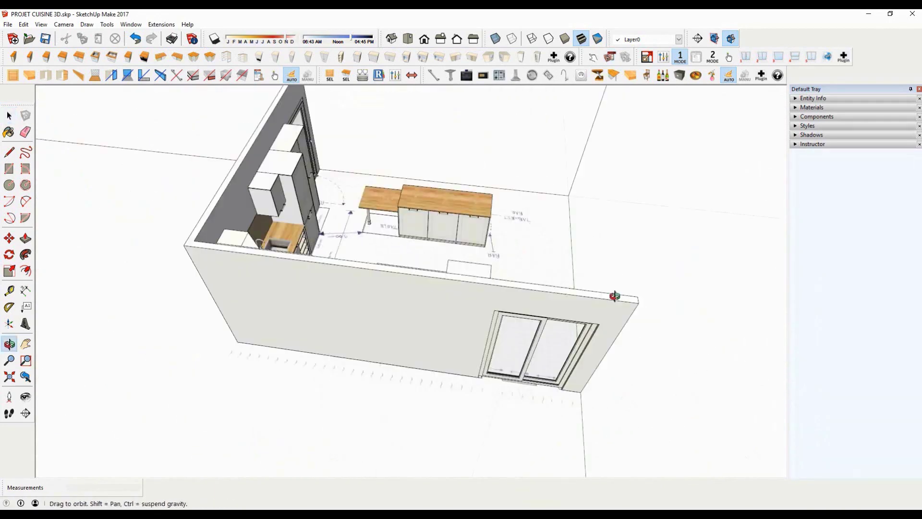
scroll(487, 181, "up", 3)
scroll(491, 197, "up", 4)
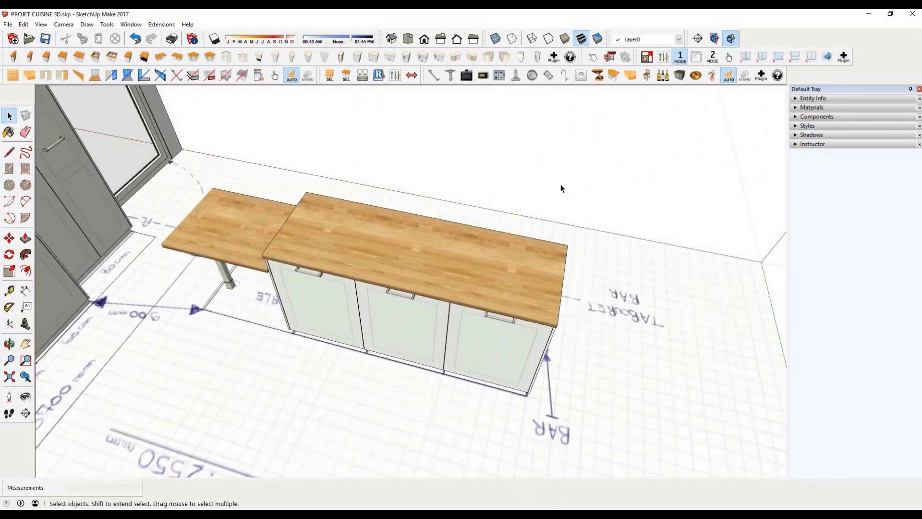
left_click(598, 76)
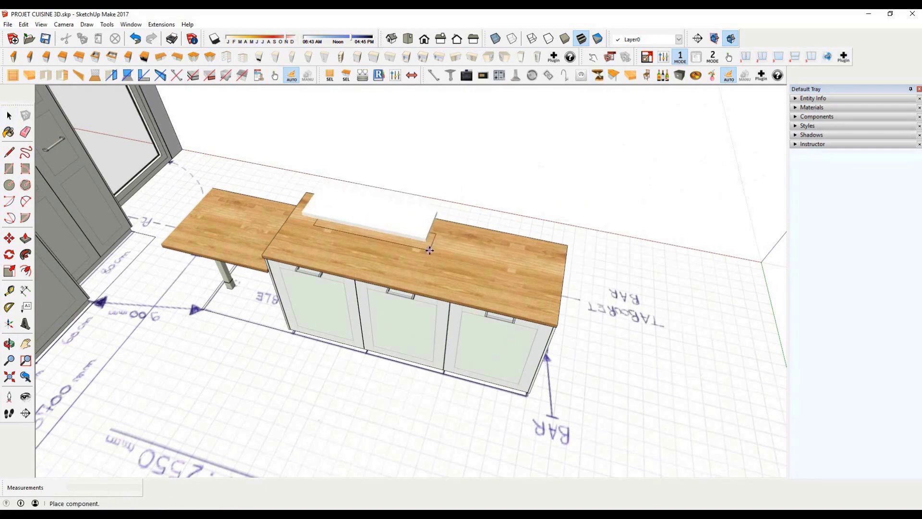
left_click(429, 251)
Rotate the bar counter 180 degrees in the horizontal plane
scroll(429, 250, "up", 2)
left_click(9, 255)
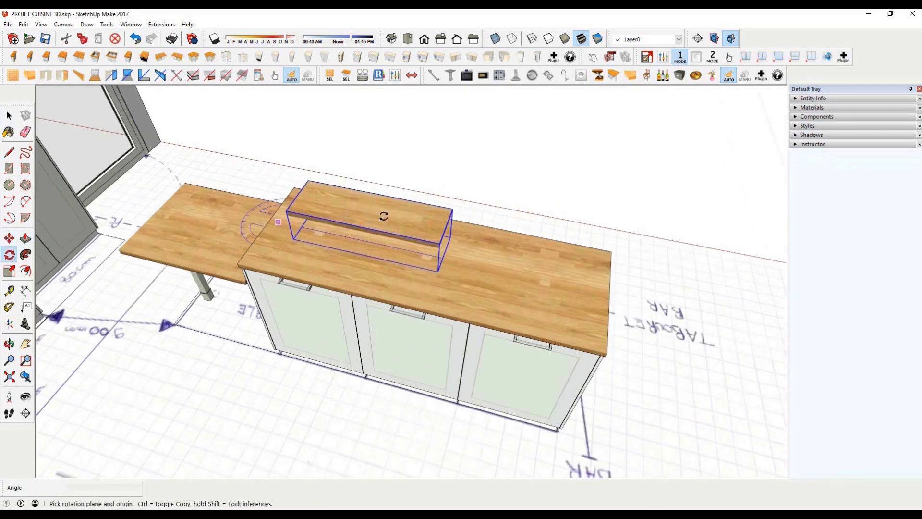
left_click(393, 215)
left_click(339, 203)
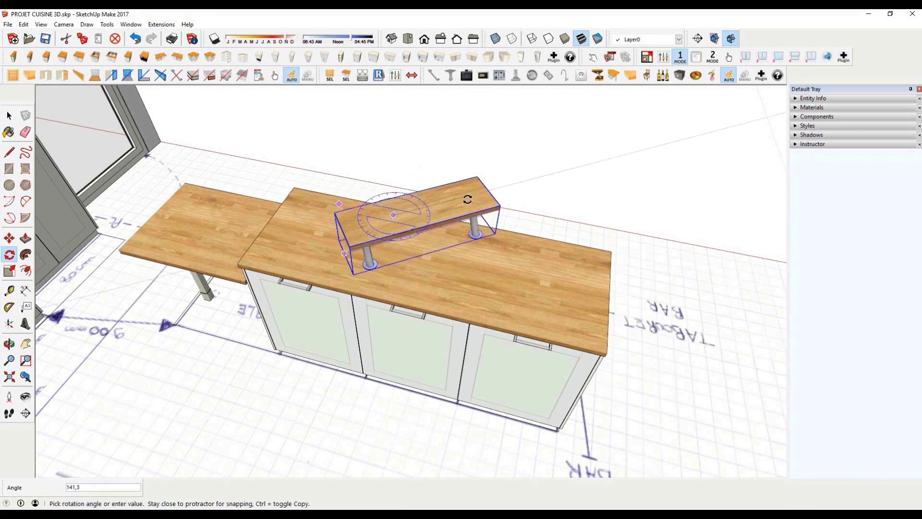
type("1")
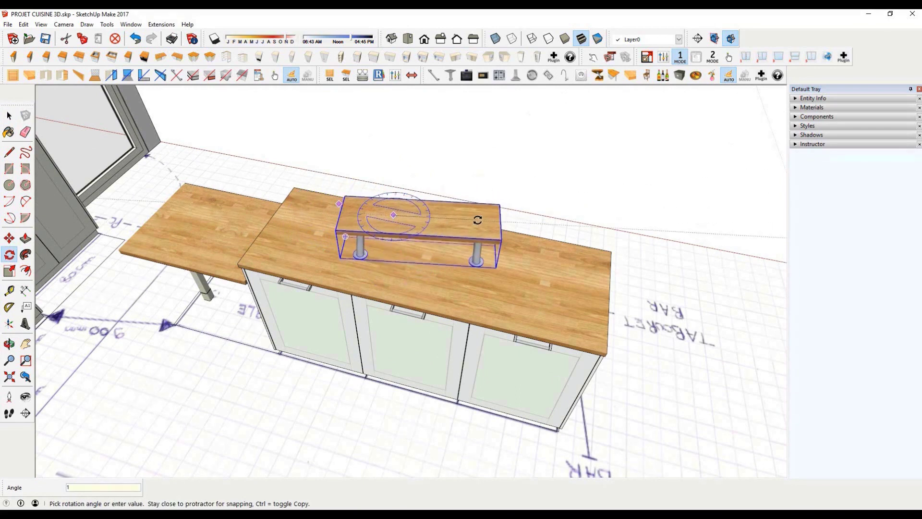
type("80")
key("Return")
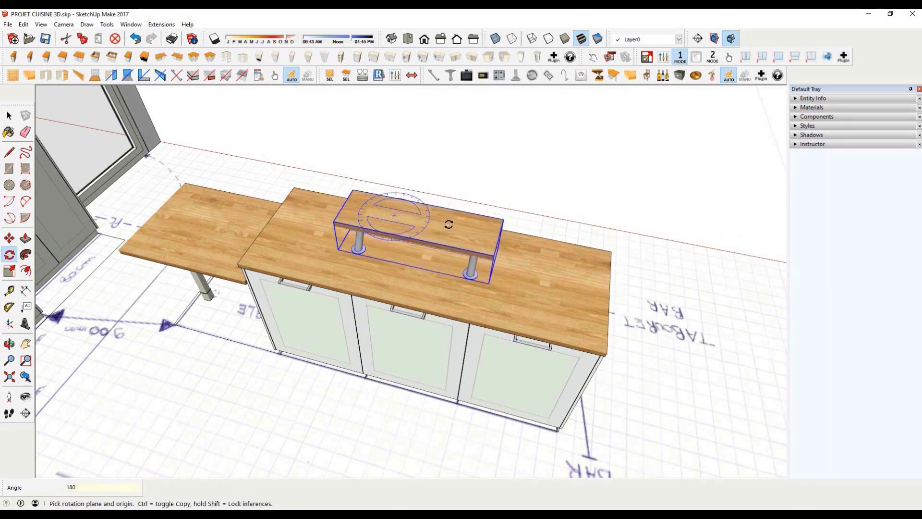
Move the bar counter so its base aligns with the island worktop's outer corner next to the table
middle_click_drag(477, 219, 397, 226)
scroll(397, 227, "up", 2)
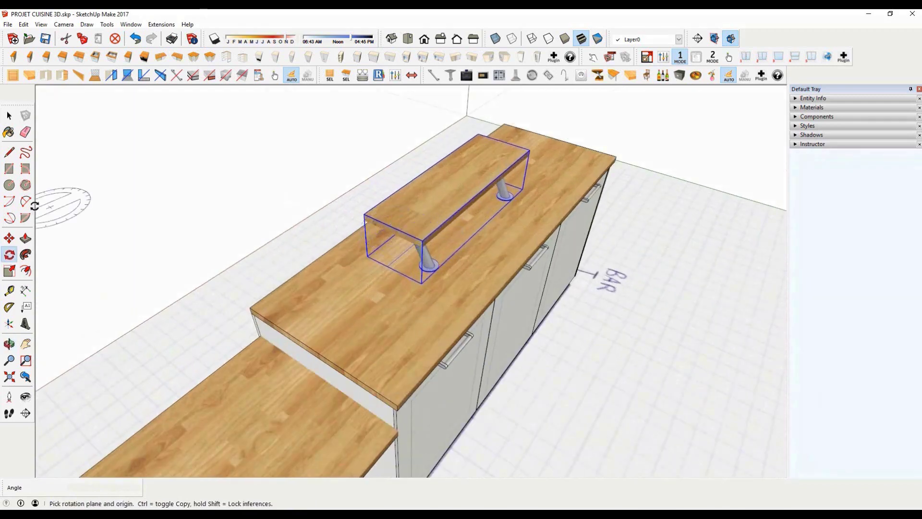
left_click(10, 238)
scroll(342, 272, "up", 2)
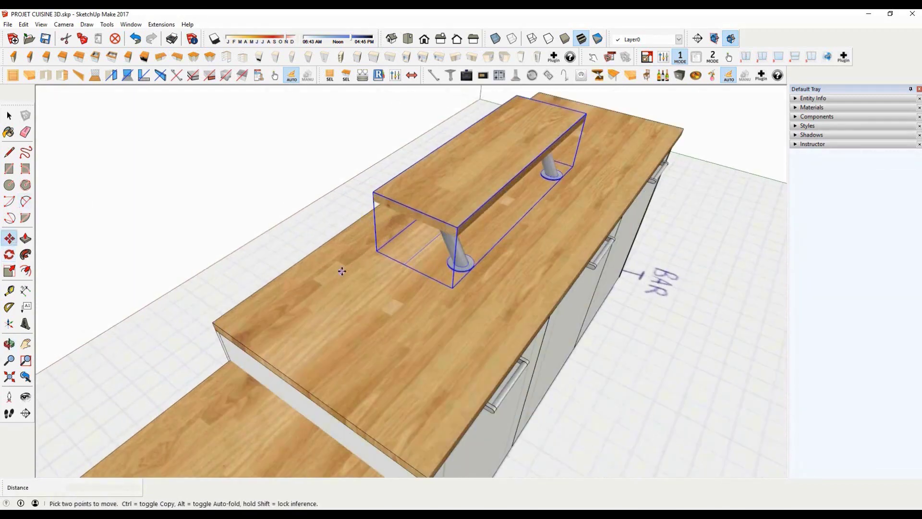
left_click(405, 262)
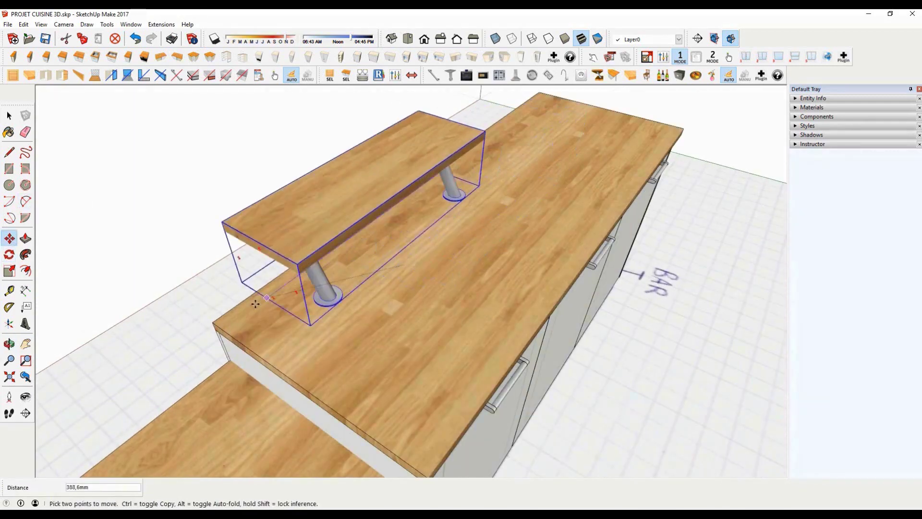
left_click(216, 323)
Stretch the bar counter lengthwise to the far end of the island worktop
scroll(422, 270, "down", 2)
middle_click_drag(557, 244, 95, 271)
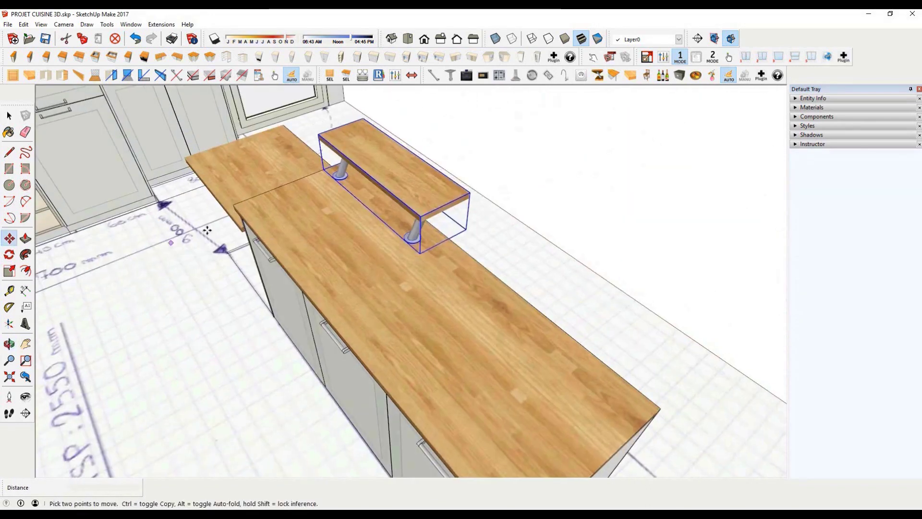
scroll(207, 231, "down", 3)
key("s")
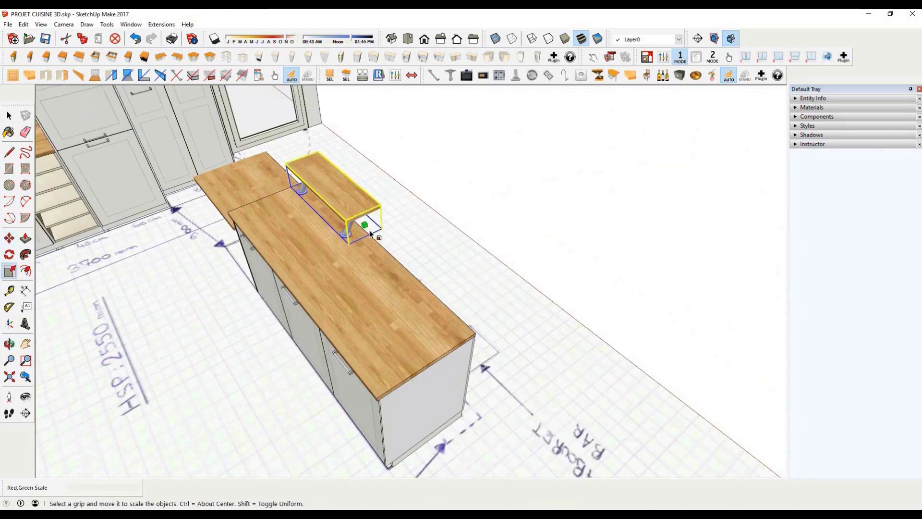
left_click_drag(370, 234, 473, 332)
key("space")
Switch the island's bar counter to another top style with rounded ends and clear the selection
middle_click_drag(473, 332, 256, 117)
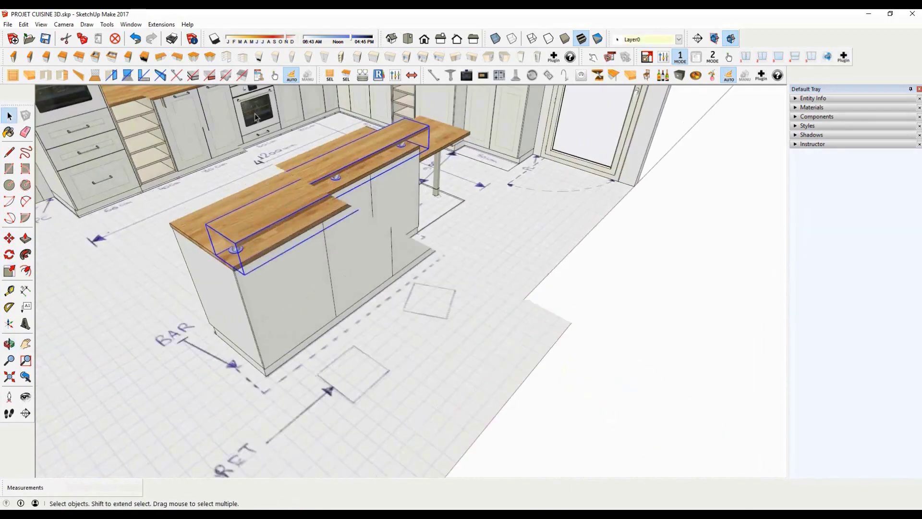
scroll(209, 354, "up", 5)
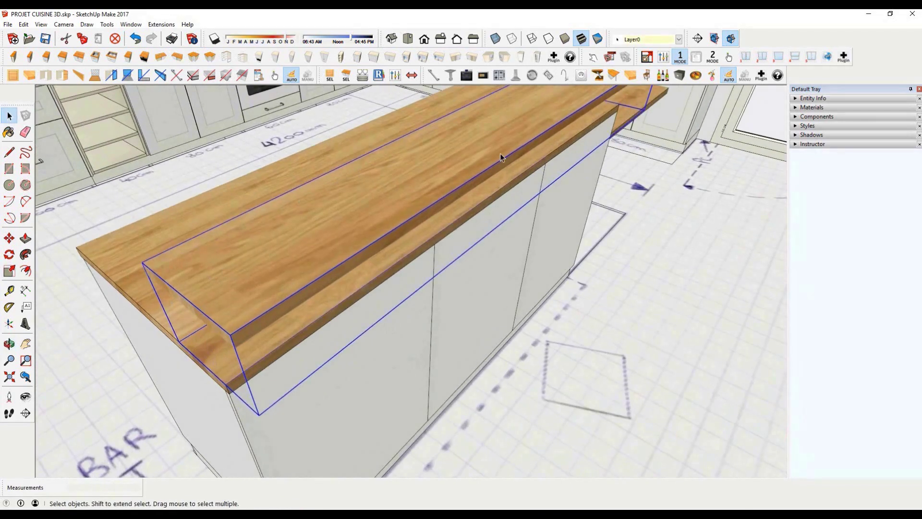
left_click(597, 75)
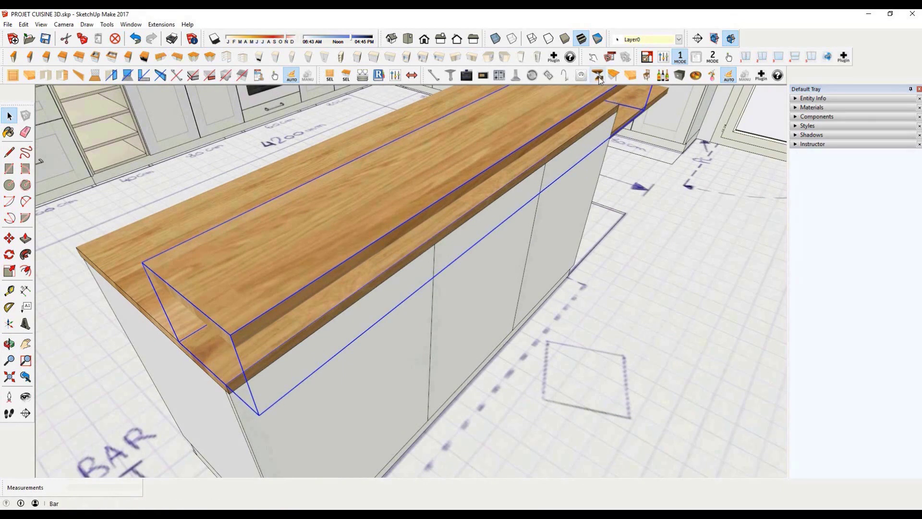
scroll(469, 256, "down", 1)
scroll(485, 226, "down", 2)
middle_click_drag(507, 179, 531, 295)
scroll(636, 275, "up", 1)
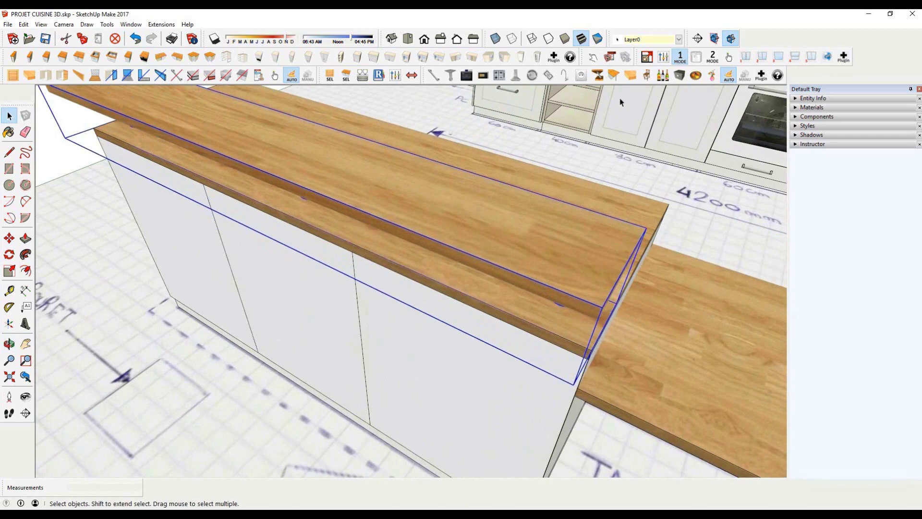
scroll(520, 274, "down", 4)
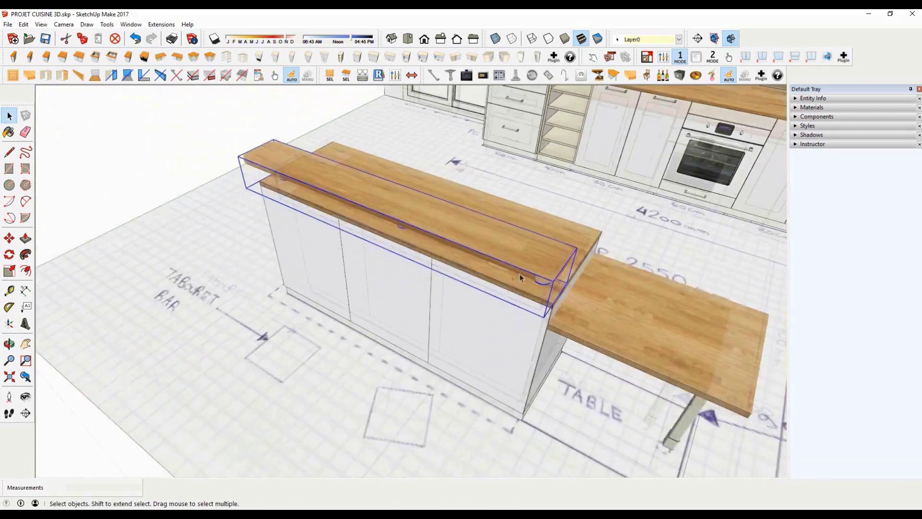
left_click(361, 169)
Add a hob to the worktop above the base cabinet with the built-in oven
middle_click_drag(528, 245, 706, 226)
scroll(497, 347, "down", 4)
middle_click_drag(497, 347, 526, 252)
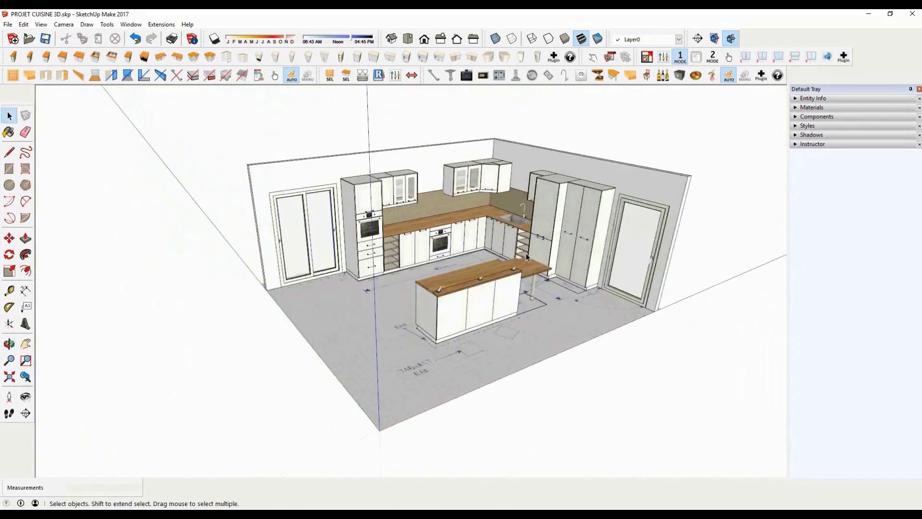
scroll(526, 253, "up", 4)
middle_click_drag(491, 213, 418, 223)
left_click(402, 227)
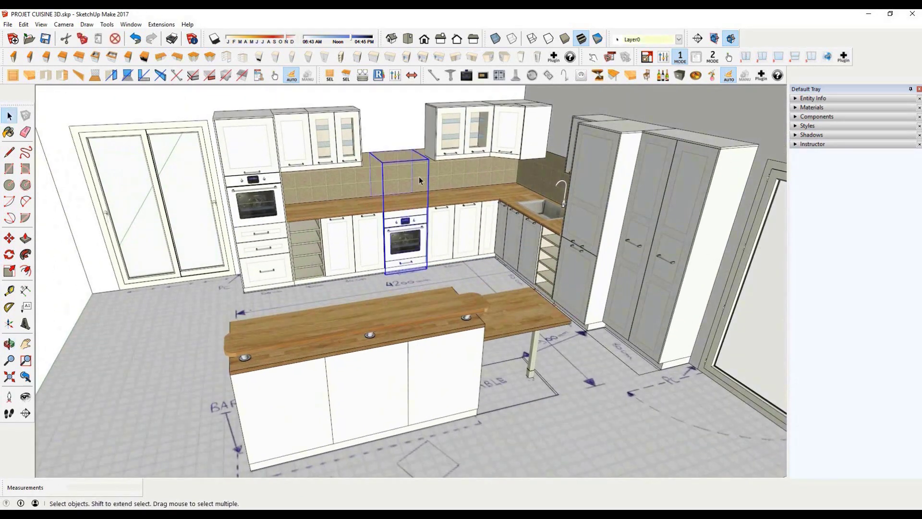
scroll(417, 173, "up", 8)
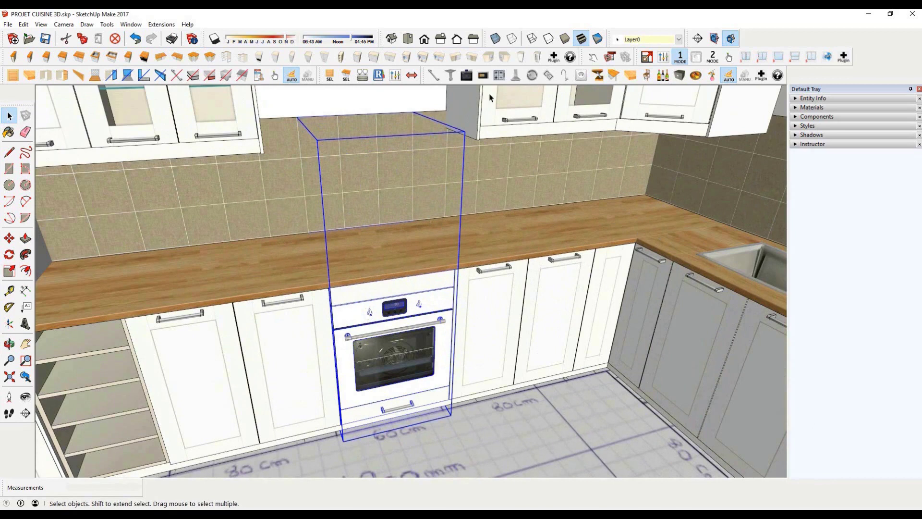
left_click(500, 75)
Change the hob to the black four-burner gas model with its control knobs along the front edge
middle_click_drag(399, 216, 374, 287)
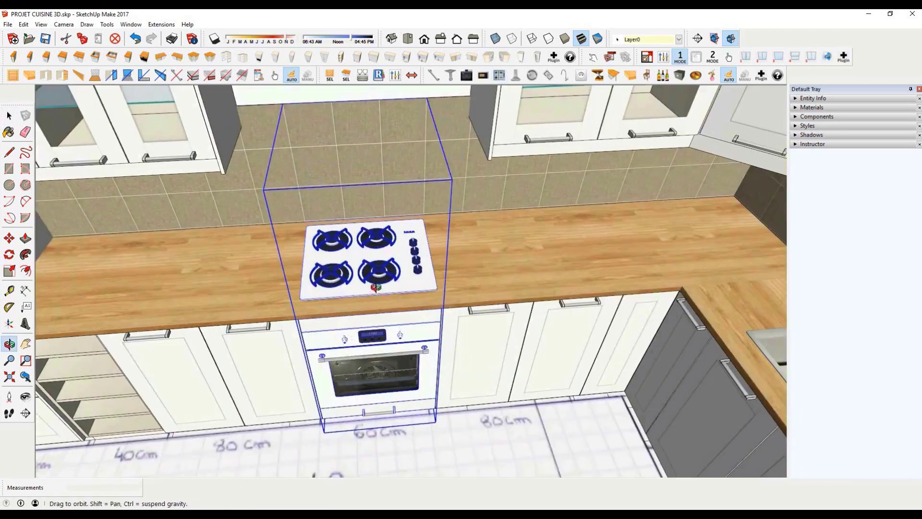
scroll(374, 279, "up", 4)
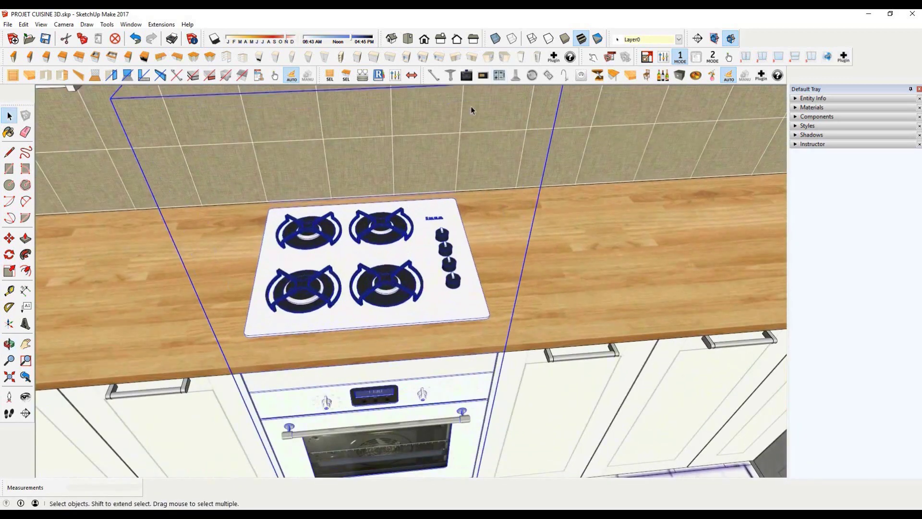
left_click(500, 76)
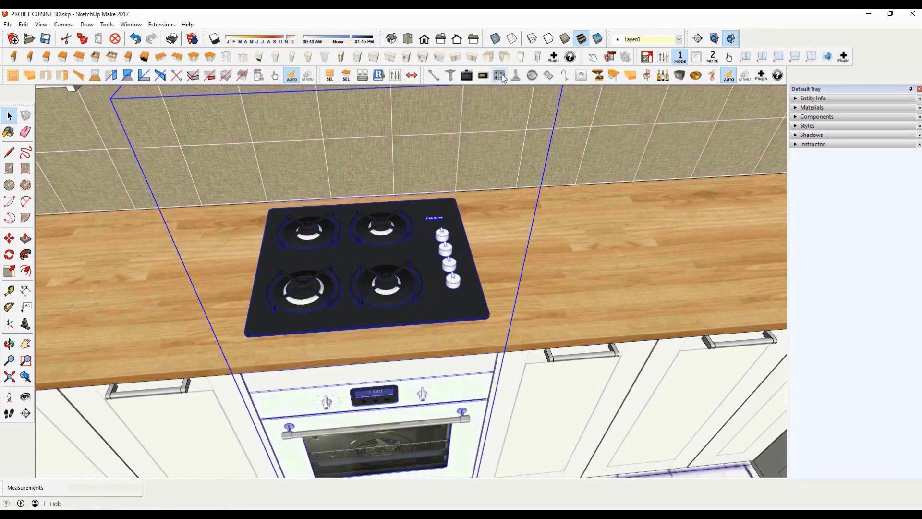
left_click(501, 77)
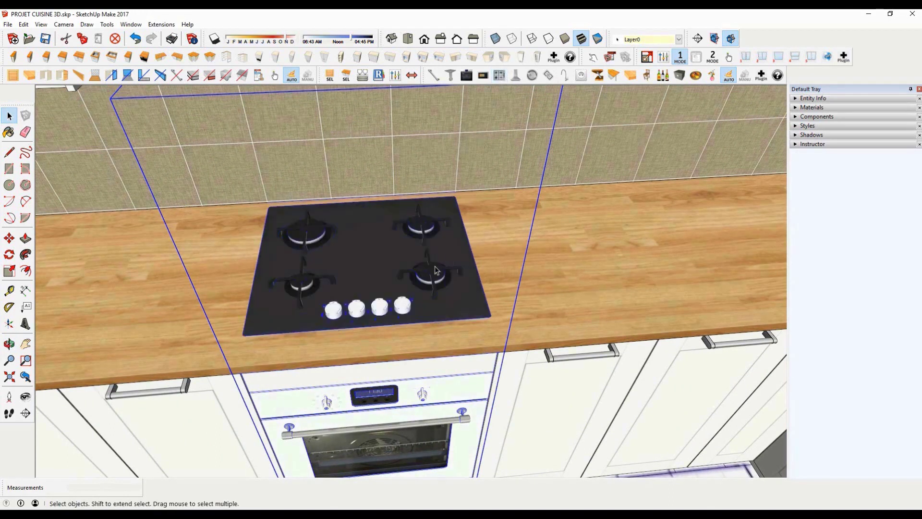
Add an extractor hood above the hob and change it to the curved model with a cylindrical chimney
scroll(432, 274, "down", 10)
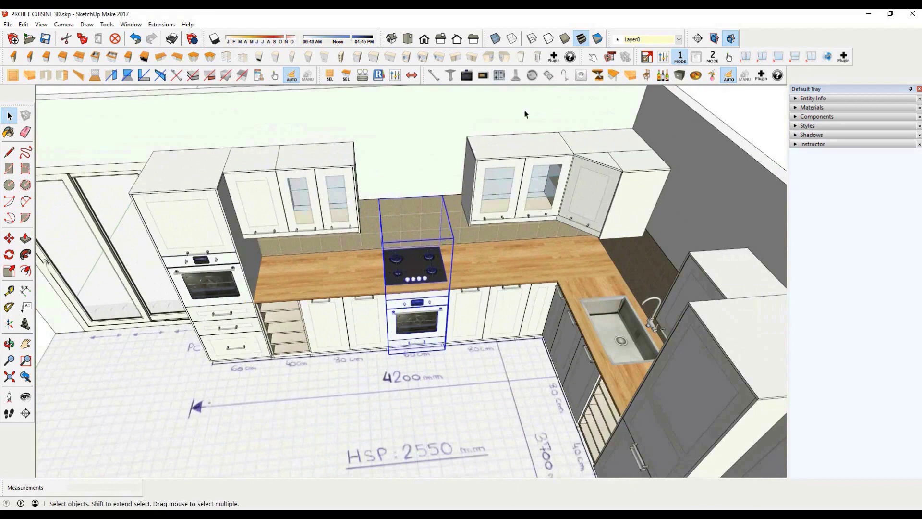
left_click(519, 80)
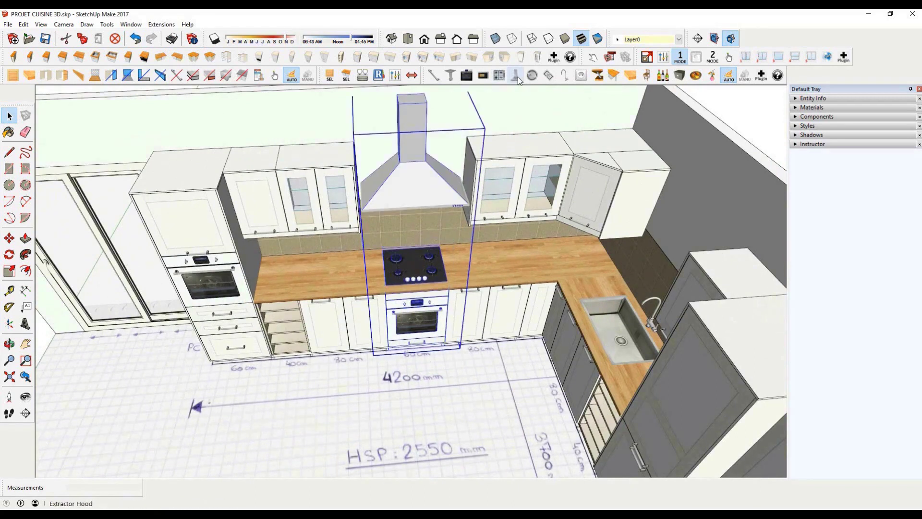
left_click(519, 80)
left_click(519, 80)
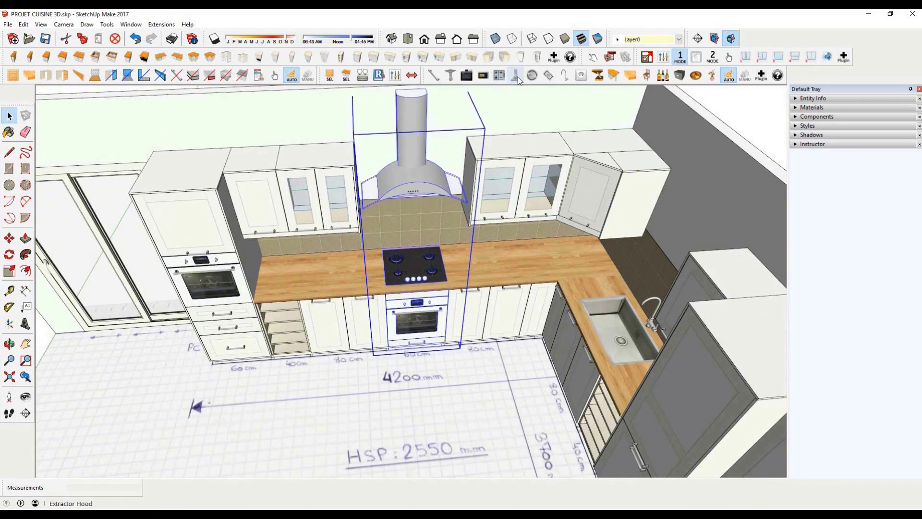
Change the tap of the sink base cabinet to another model
middle_click_drag(303, 238, 485, 201)
left_click(506, 249)
scroll(486, 197, "up", 5)
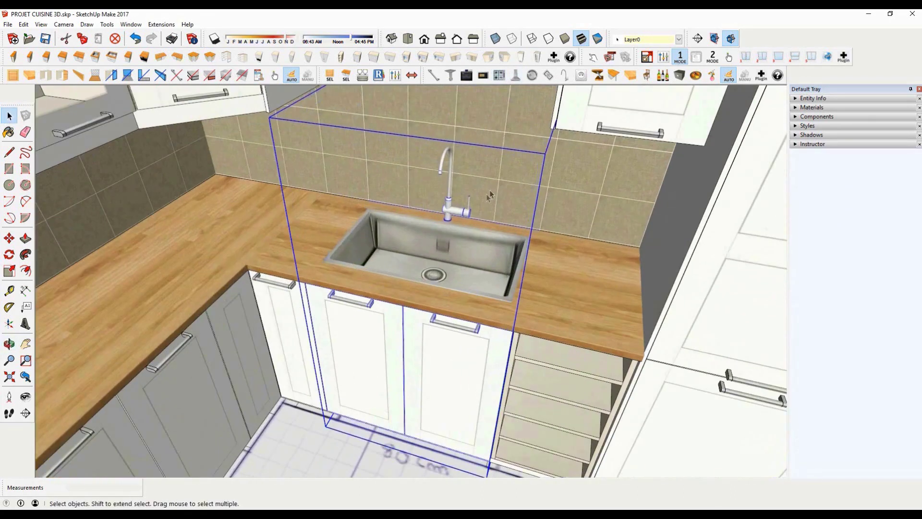
left_click(565, 77)
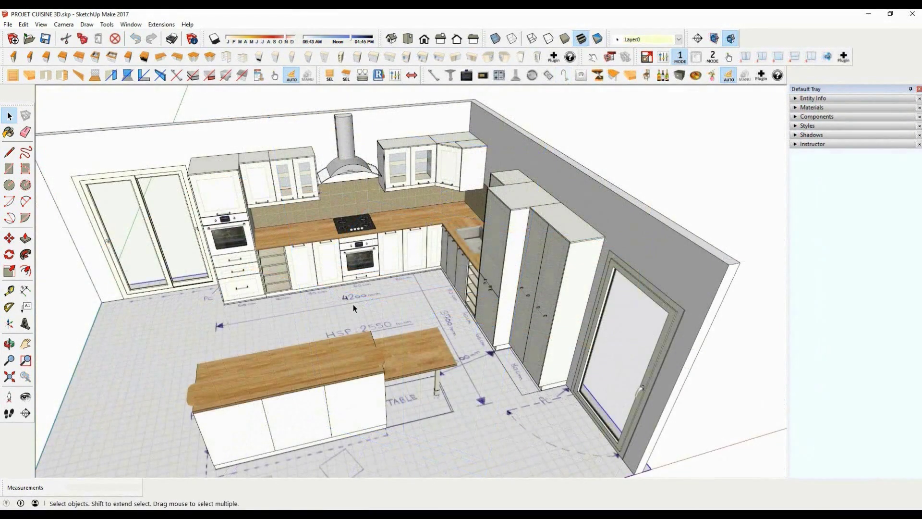
Erase the floor plan image and draw a rectangular floor face between the opposite outer ends of the two walls
right_click(354, 305)
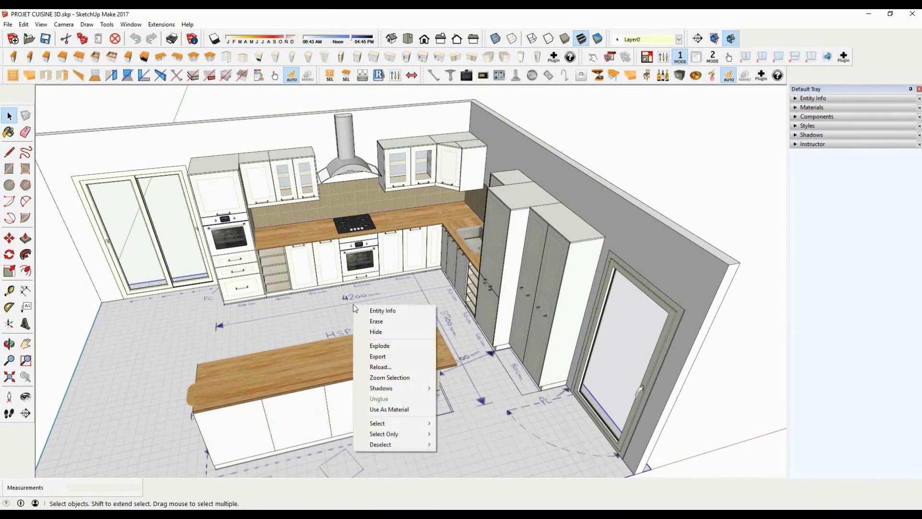
left_click(380, 322)
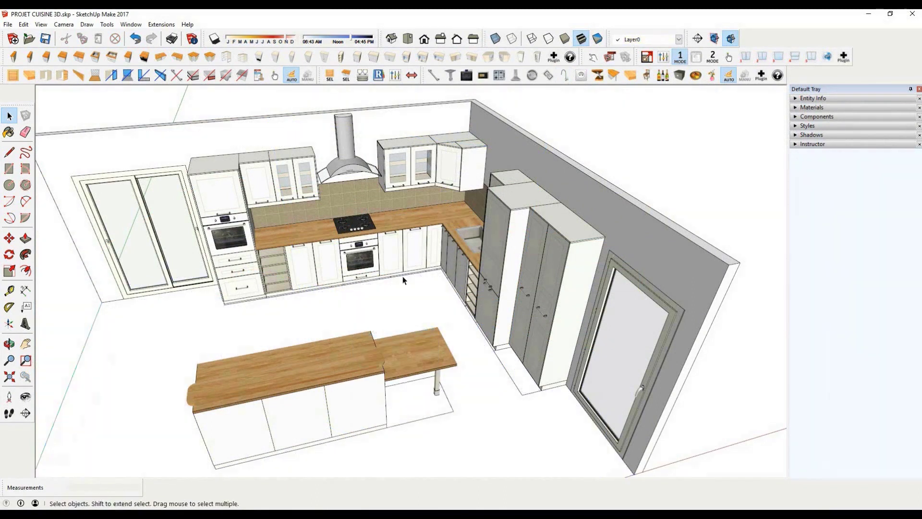
scroll(402, 275, "down", 3)
middle_click_drag(402, 274, 383, 132)
left_click(9, 169)
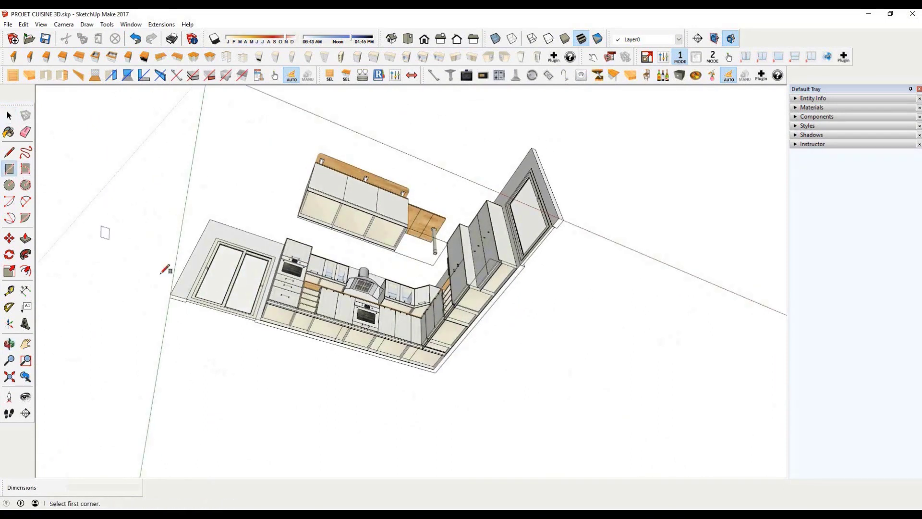
left_click(170, 297)
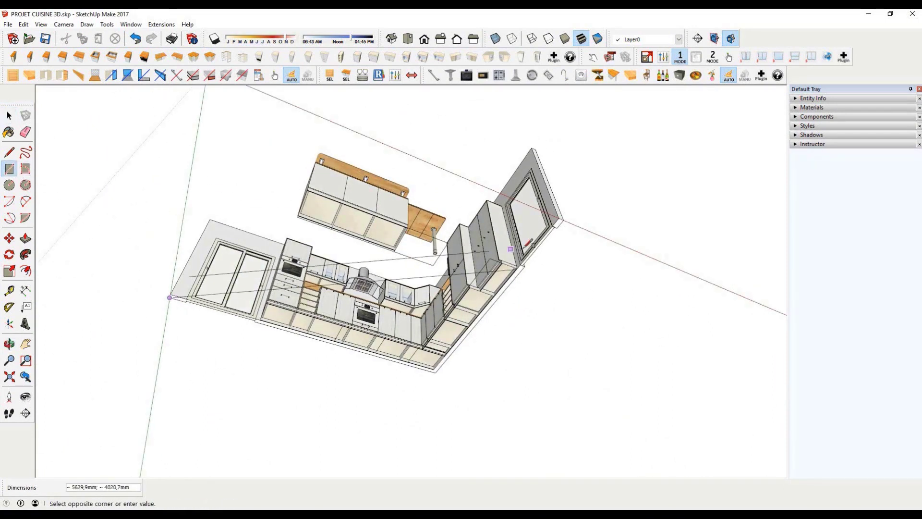
left_click(563, 220)
Push/Pull the floor face into a thin slab
key("p")
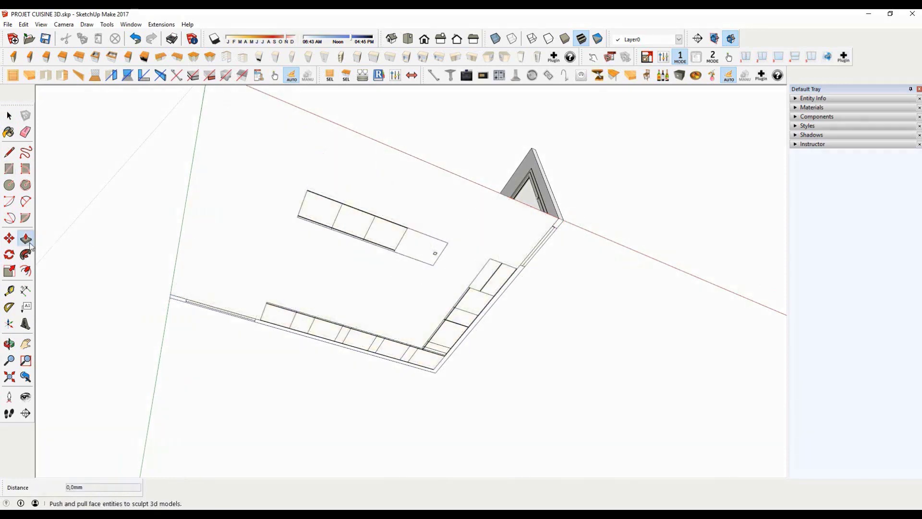
middle_click_drag(512, 219, 422, 315)
left_click(422, 315)
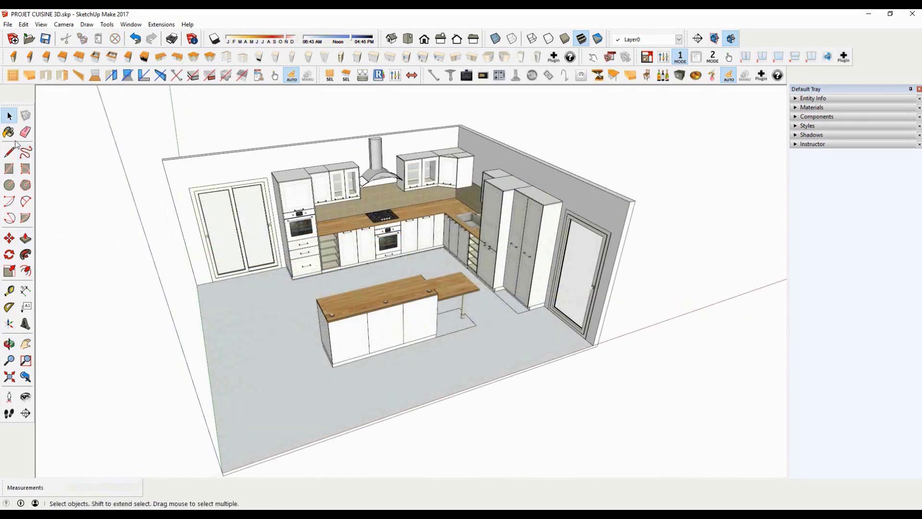
Create a new material from the tile texture image 15.jpg with a texture size of 1000 x 1000 mm
left_click(8, 132)
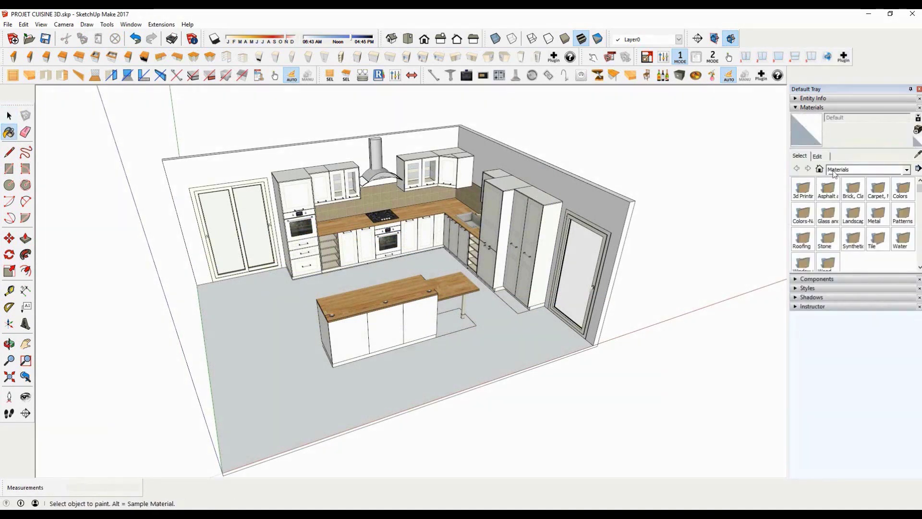
left_click(918, 130)
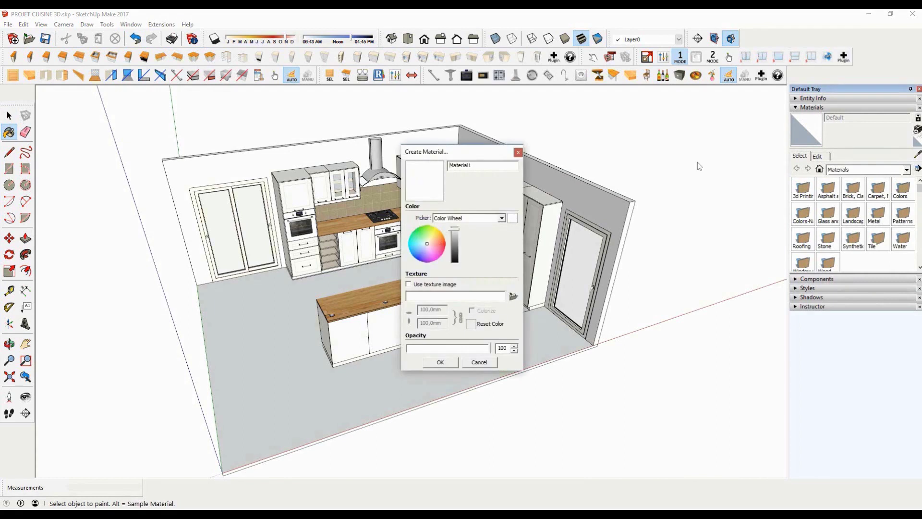
left_click(513, 297)
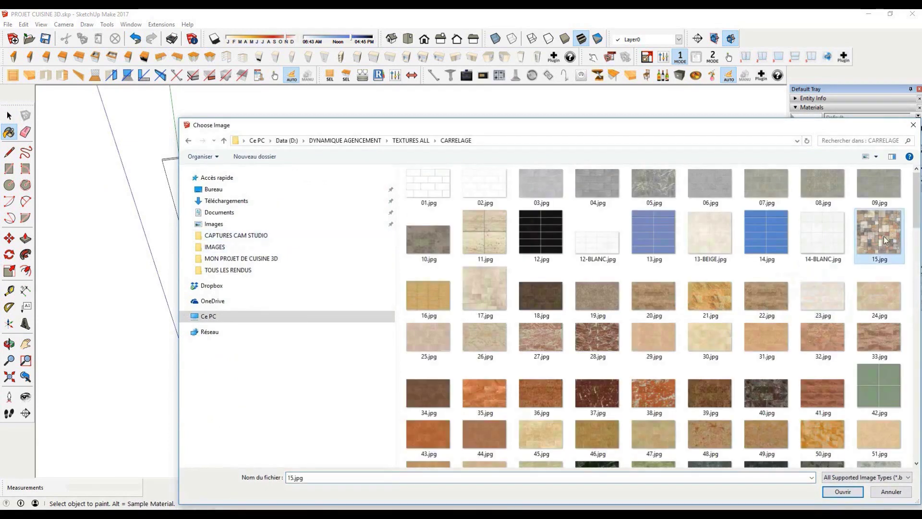
left_click(843, 491)
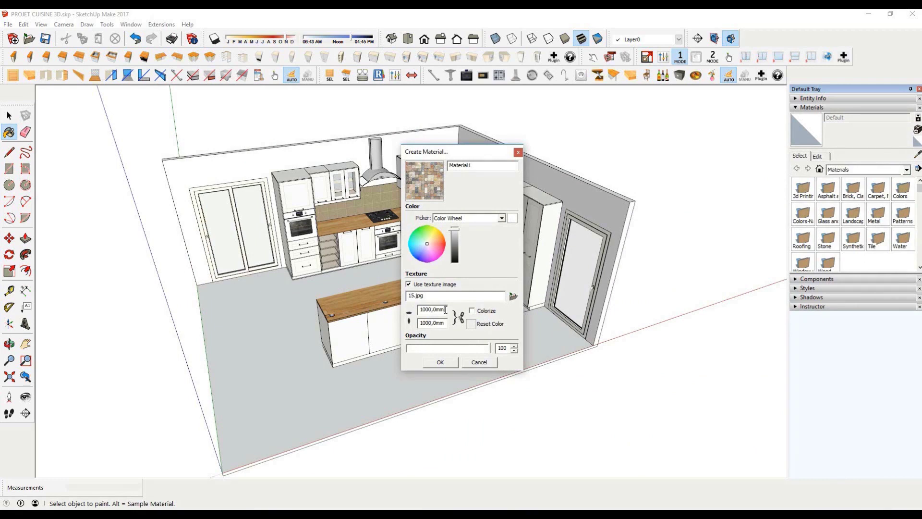
left_click(438, 363)
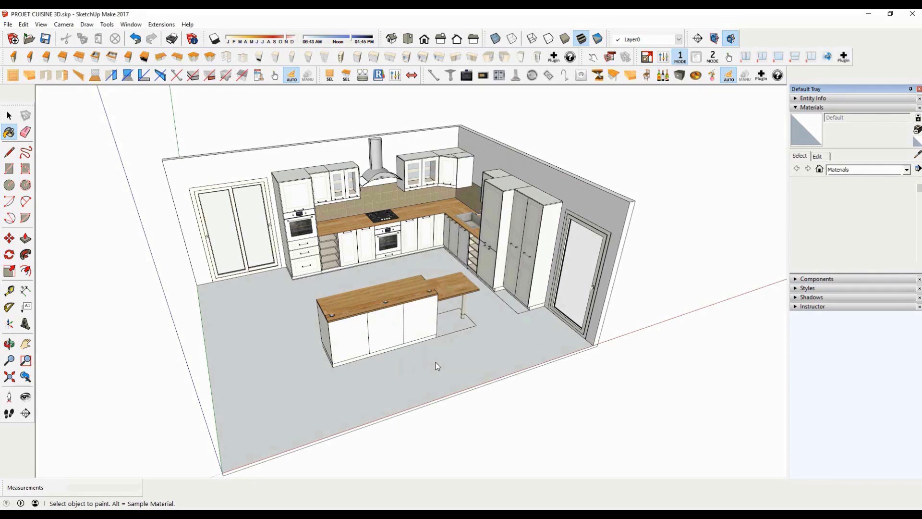
Paint the kitchen floor with the new stone tile material
left_click(436, 362)
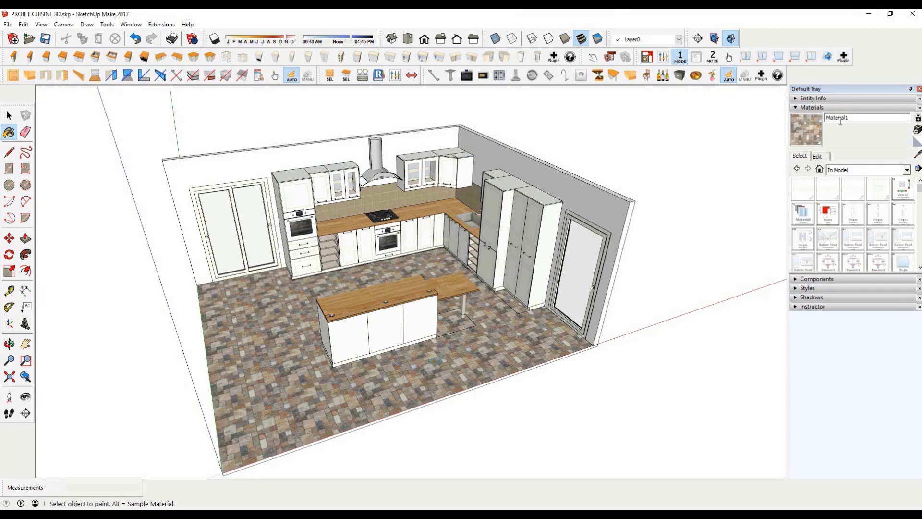
left_click(829, 107)
left_click(9, 116)
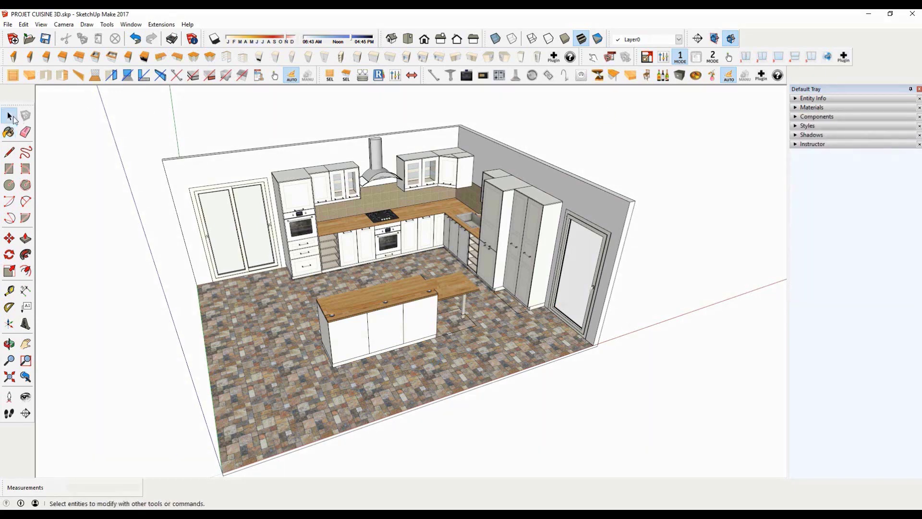
Open the furniture options of the 80 cm two-door base cabinet between the open shelves and the oven, and choose model 05
middle_click_drag(250, 235, 187, 250)
scroll(337, 219, "up", 1)
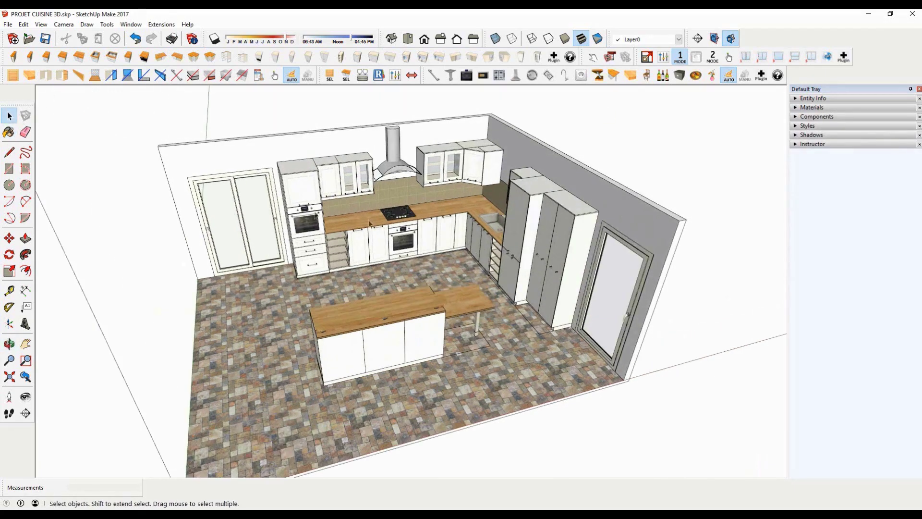
left_click(372, 239)
scroll(372, 236, "up", 6)
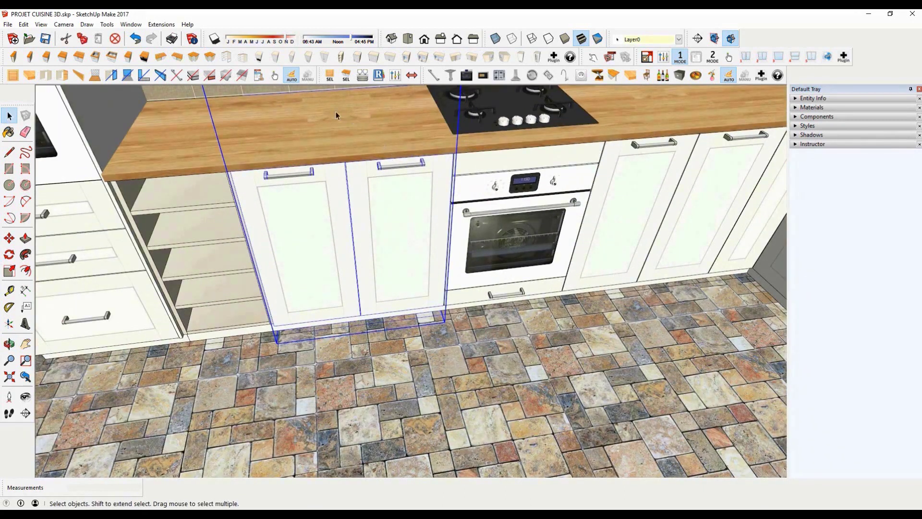
left_click(256, 77)
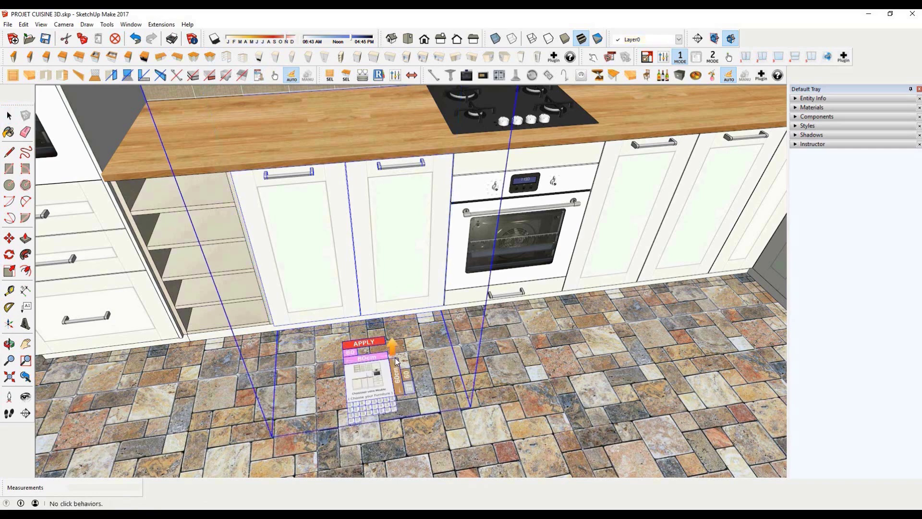
scroll(384, 370, "up", 5)
scroll(343, 446, "up", 8)
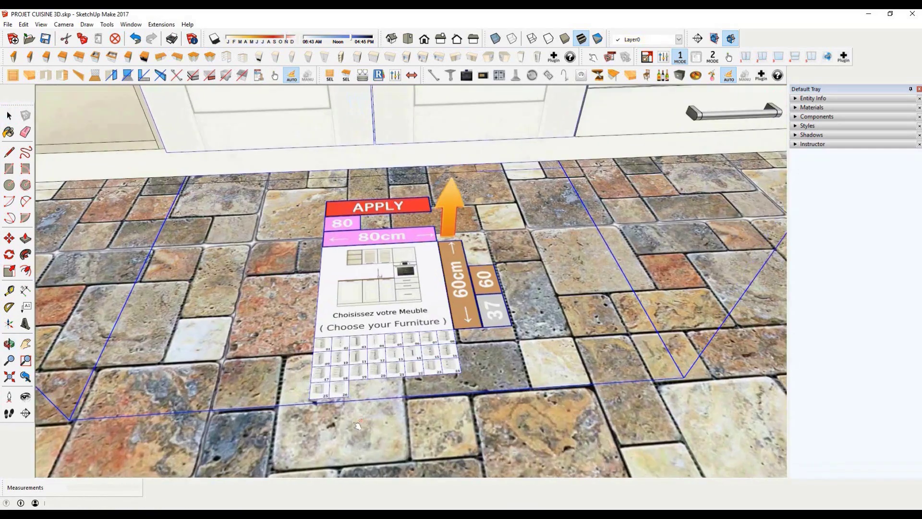
scroll(373, 370, "up", 2)
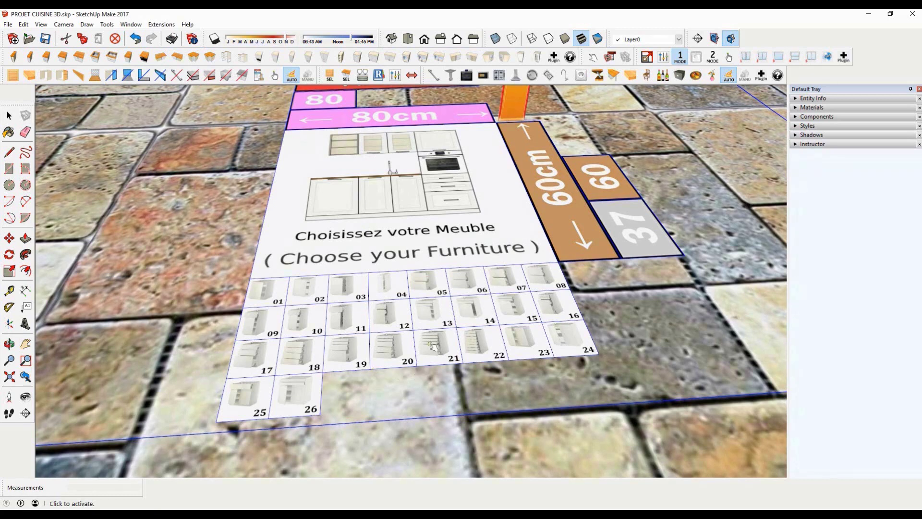
left_click(428, 282)
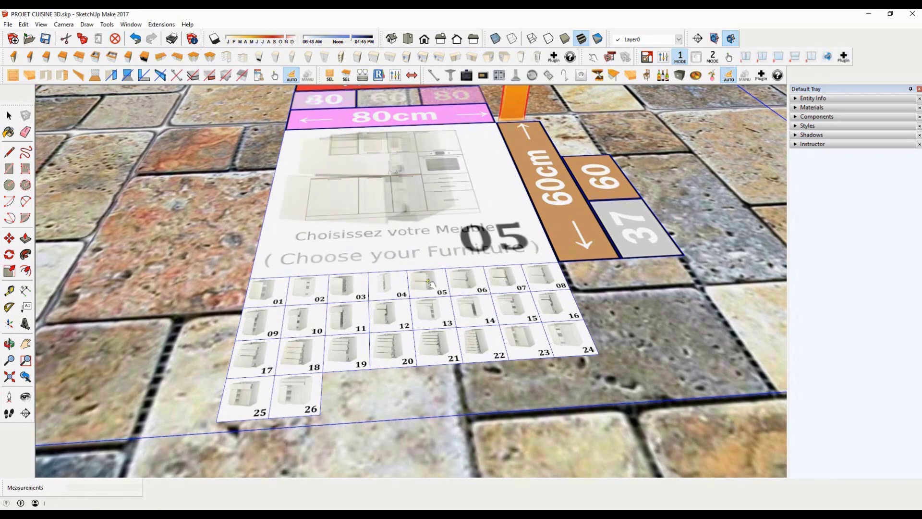
Apply the chosen two-drawer model to the base cabinet and close its furniture options
scroll(408, 364, "down", 1)
scroll(407, 364, "down", 8)
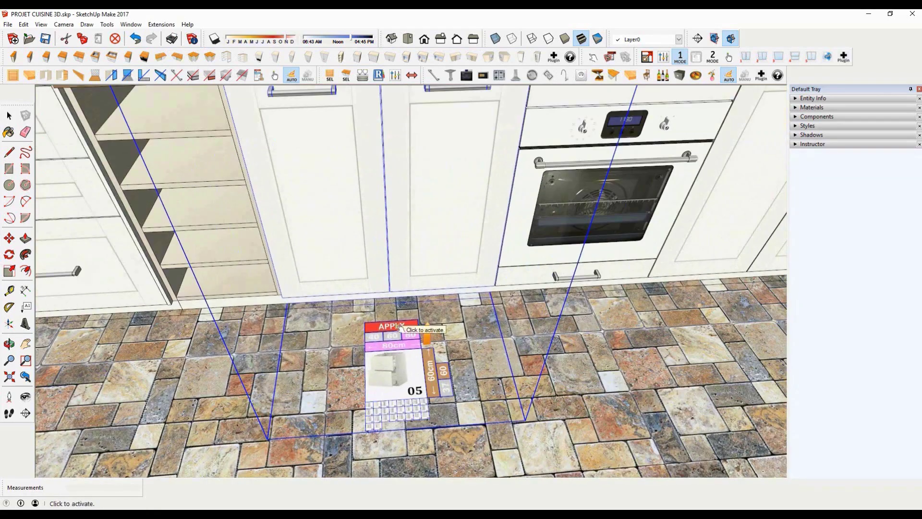
left_click(399, 328)
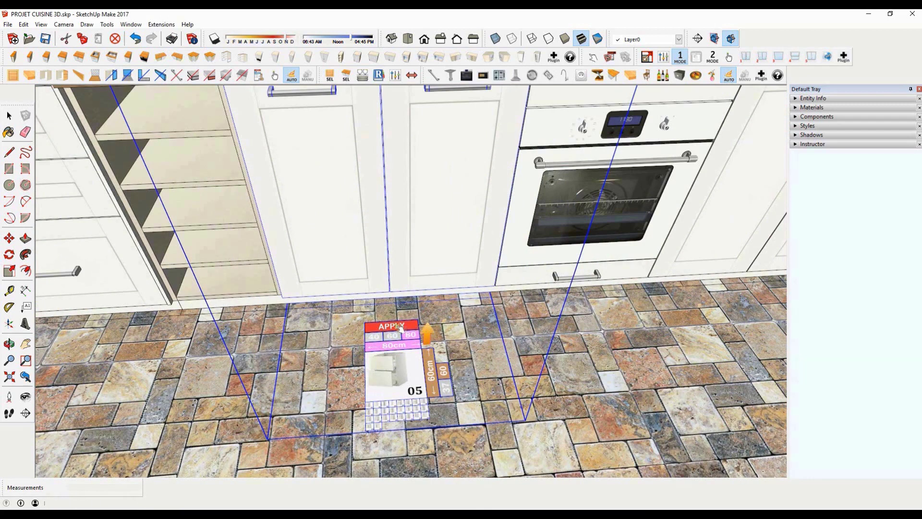
scroll(399, 327, "down", 6)
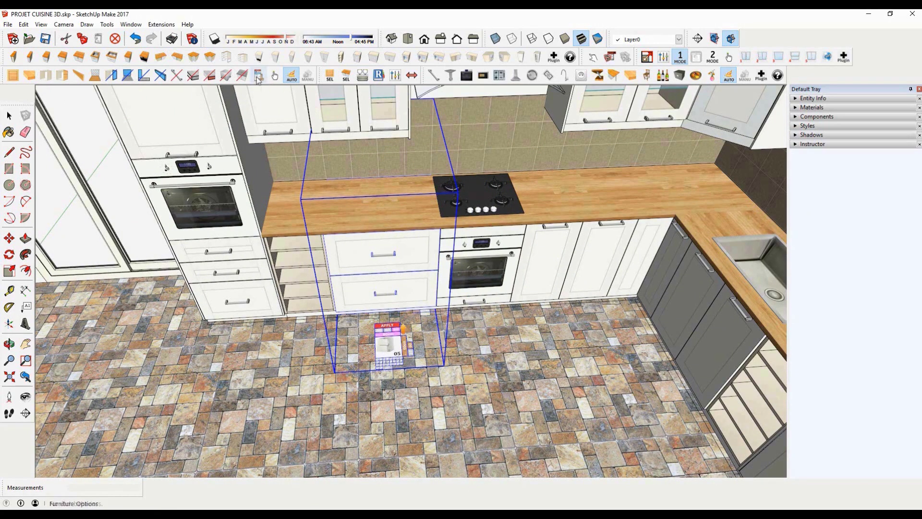
key("space")
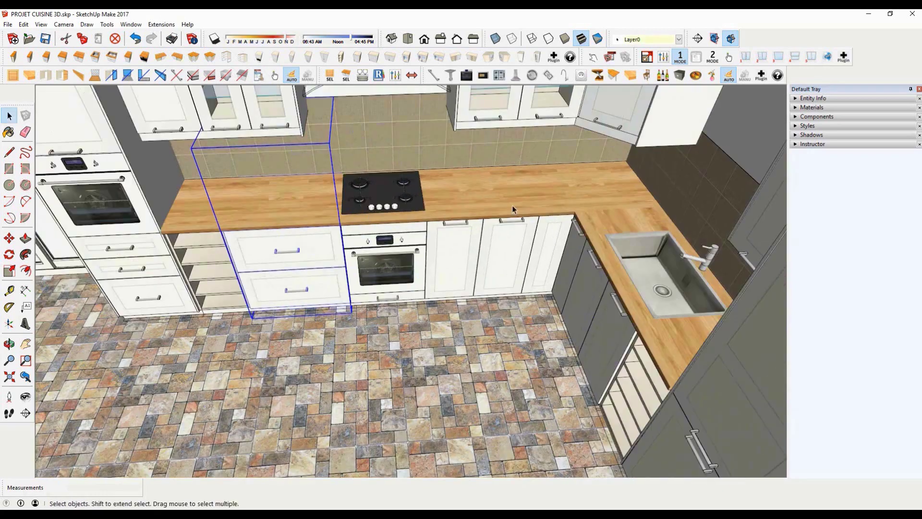
Replace the 80 cm two-door base cabinet between the oven and the corner with two-drawer furniture model 05
left_click(507, 232)
scroll(546, 228, "up", 1)
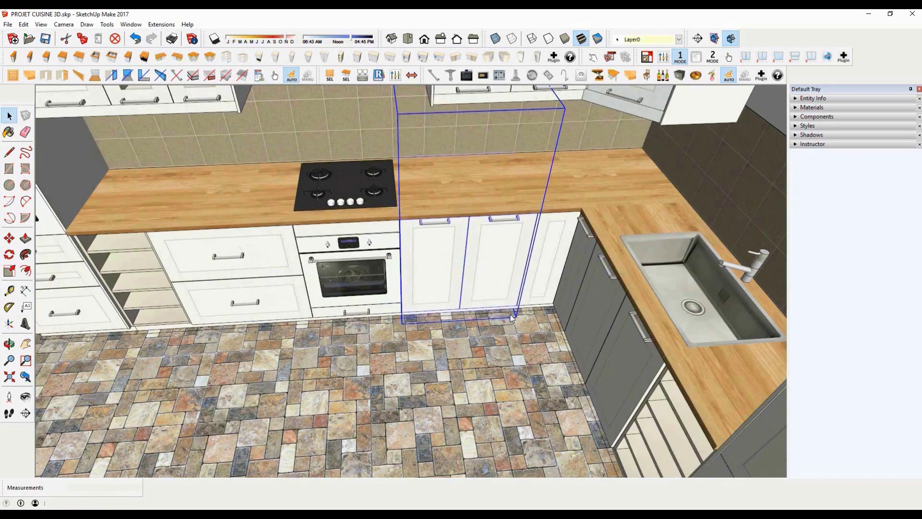
scroll(471, 357, "up", 7)
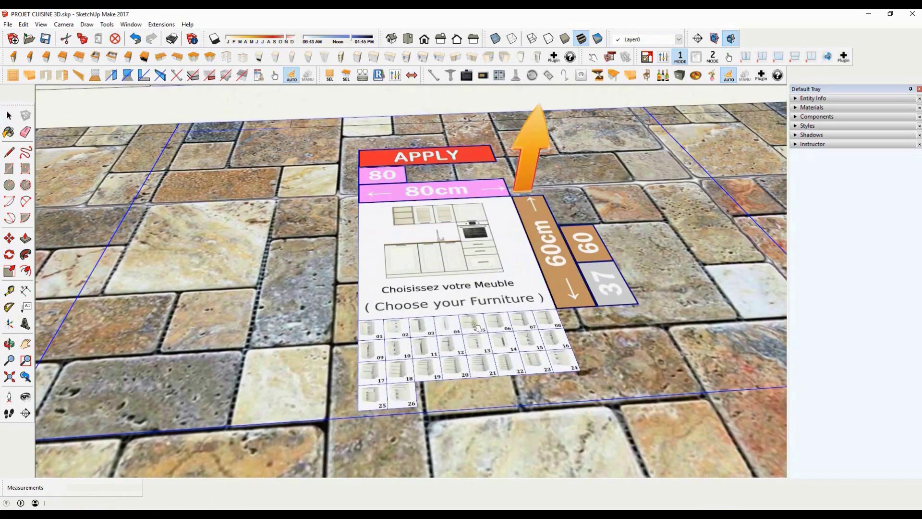
scroll(450, 349, "down", 7)
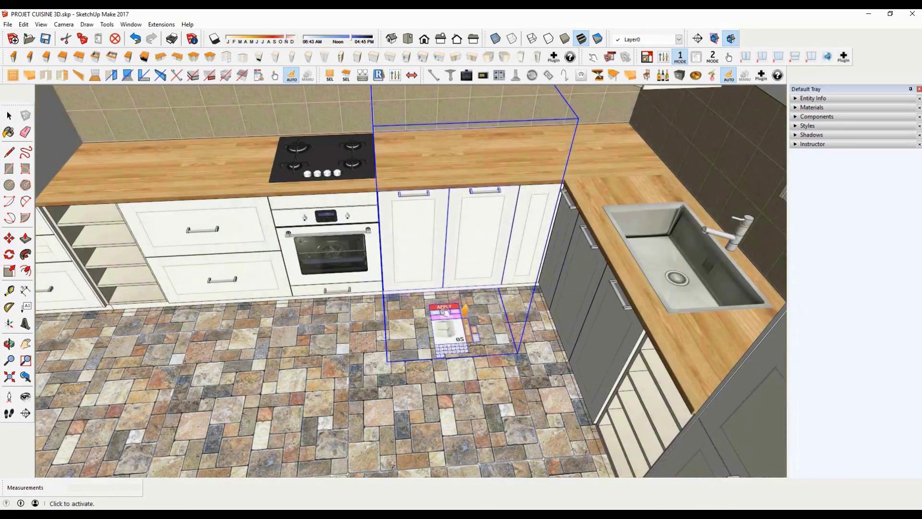
left_click(444, 309)
left_click(445, 309)
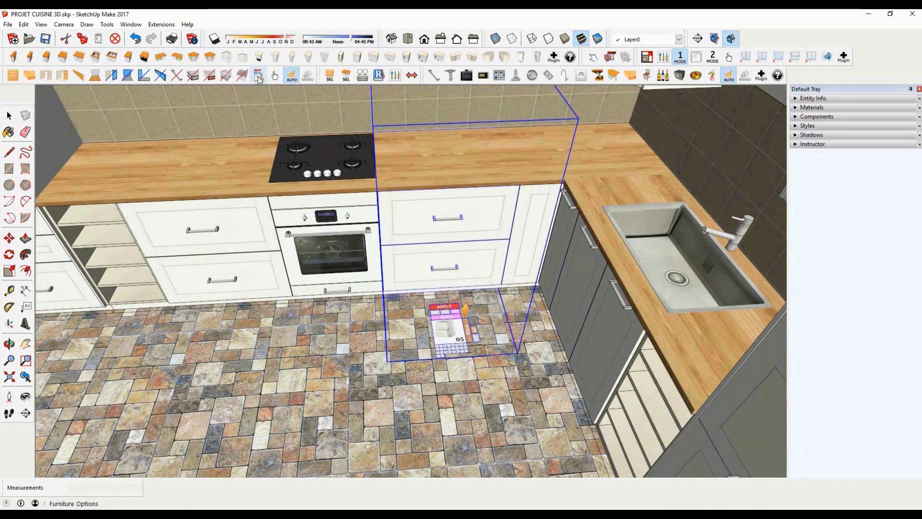
key("space")
Replace the two-door base cabinet under the sink with two-drawer furniture model 29
middle_click_drag(297, 200, 475, 213)
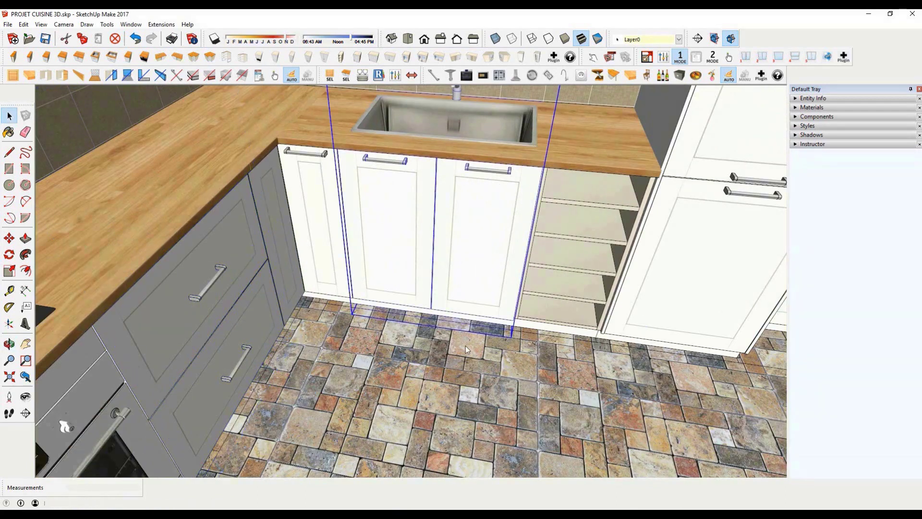
key("i")
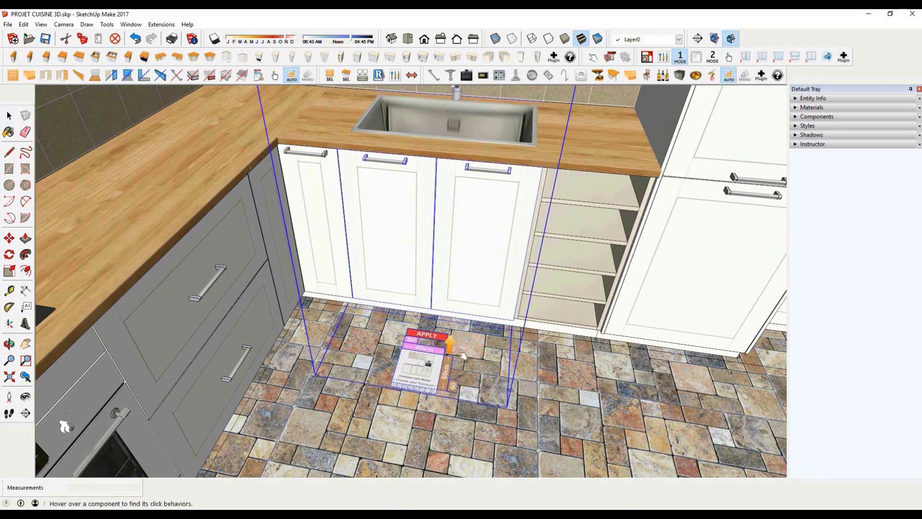
scroll(413, 393, "up", 5)
scroll(412, 395, "up", 4)
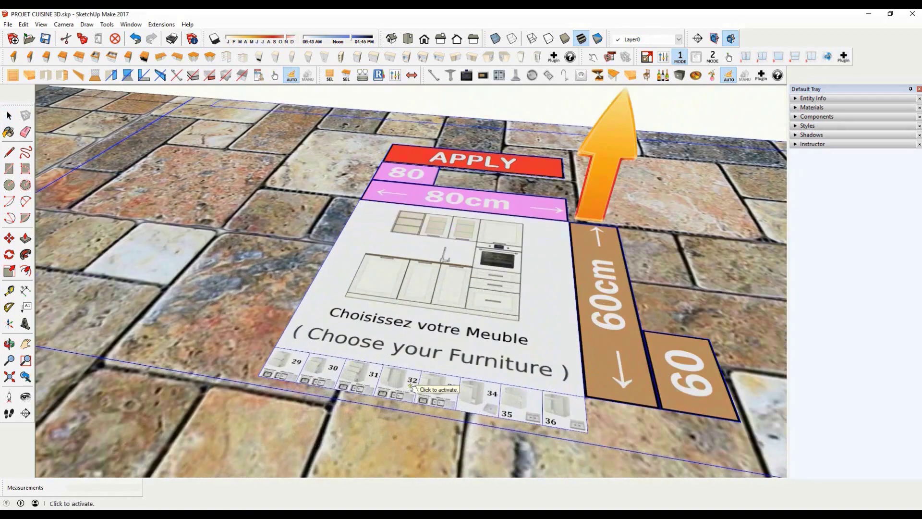
left_click(285, 366)
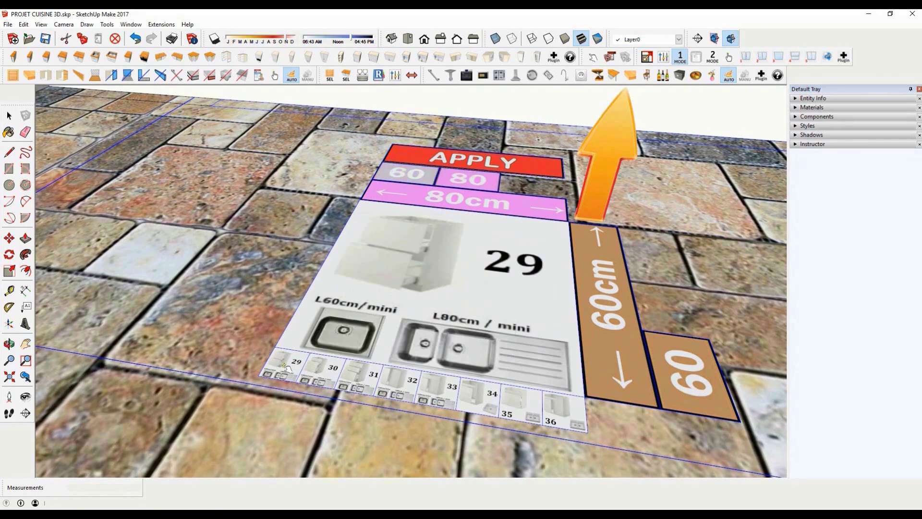
scroll(382, 371, "down", 10)
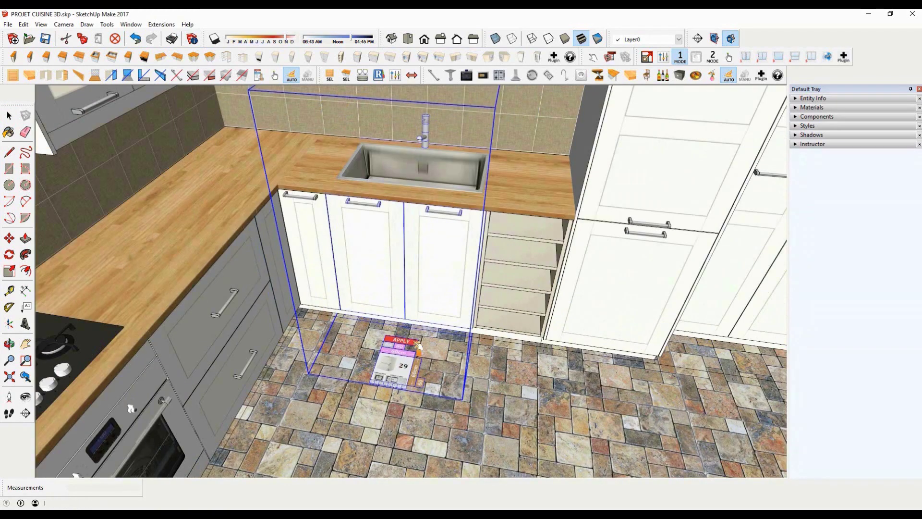
left_click(414, 341)
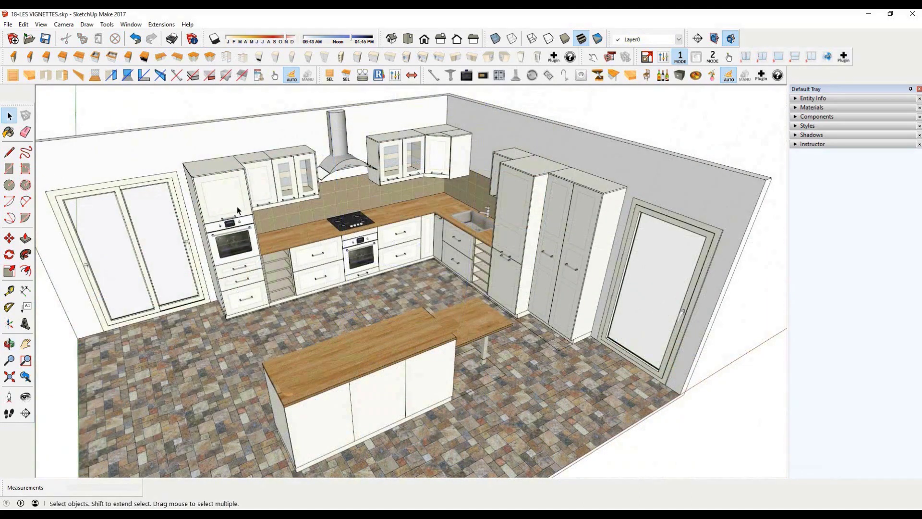
Select the tall units, wall cabinets, base cabinets and the three island cabinets, and change their handles to the long bar model
left_click(236, 206)
left_click(271, 186, "ctrl")
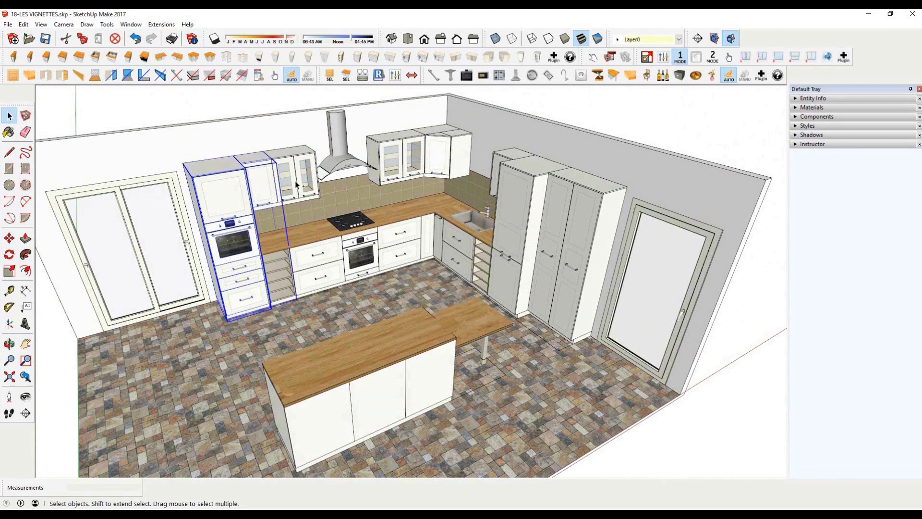
left_click(296, 184, "ctrl")
left_click(403, 164, "ctrl")
left_click(443, 159, "ctrl")
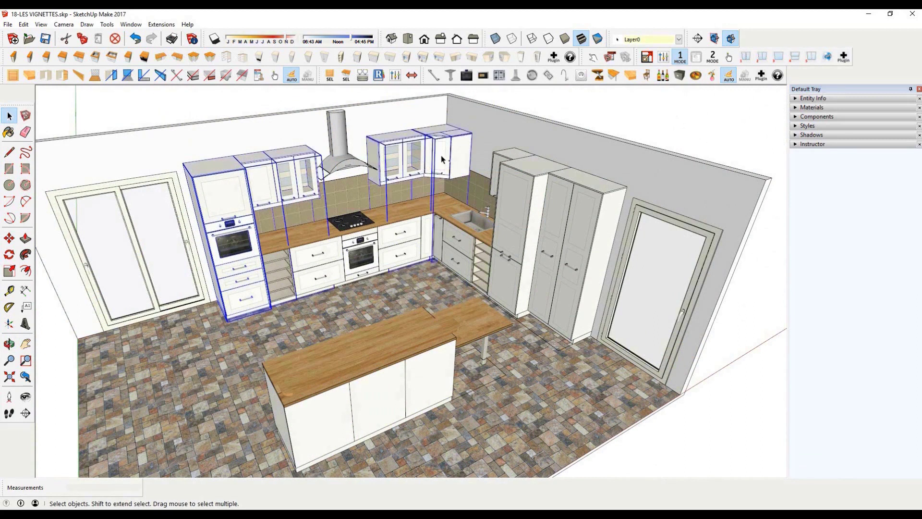
left_click(315, 275, "ctrl")
left_click(363, 259, "ctrl")
left_click(404, 245, "ctrl")
middle_click_drag(404, 245, 553, 240)
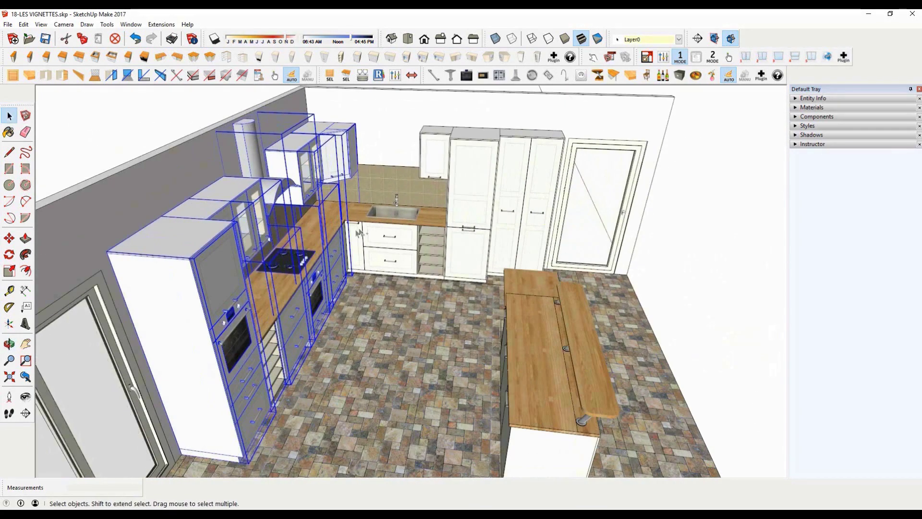
left_click(356, 234, "ctrl")
left_click(434, 165, "ctrl")
left_click(395, 236, "ctrl")
left_click(469, 220, "ctrl")
left_click(521, 217, "ctrl")
middle_click_drag(108, 207, 646, 264)
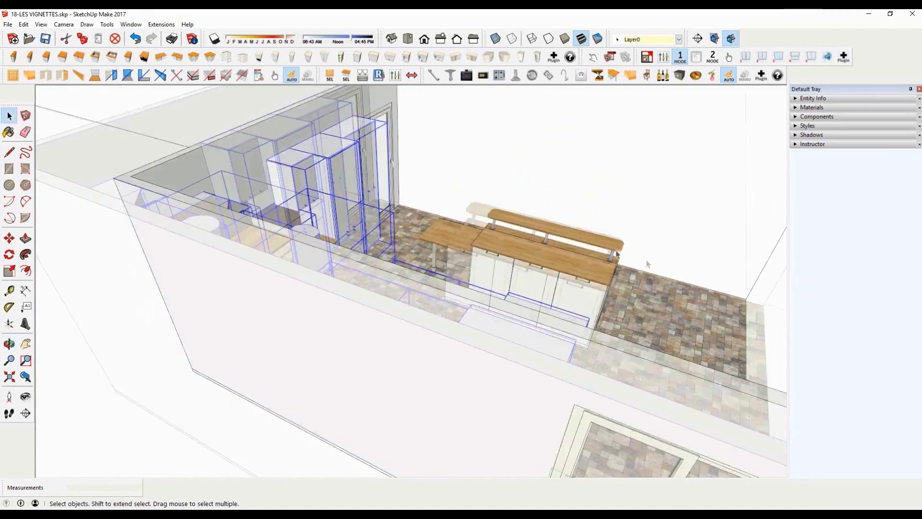
scroll(643, 265, "up", 4)
left_click(358, 267, "ctrl")
left_click(407, 279, "ctrl")
left_click(562, 314, "ctrl")
scroll(561, 314, "up", 2)
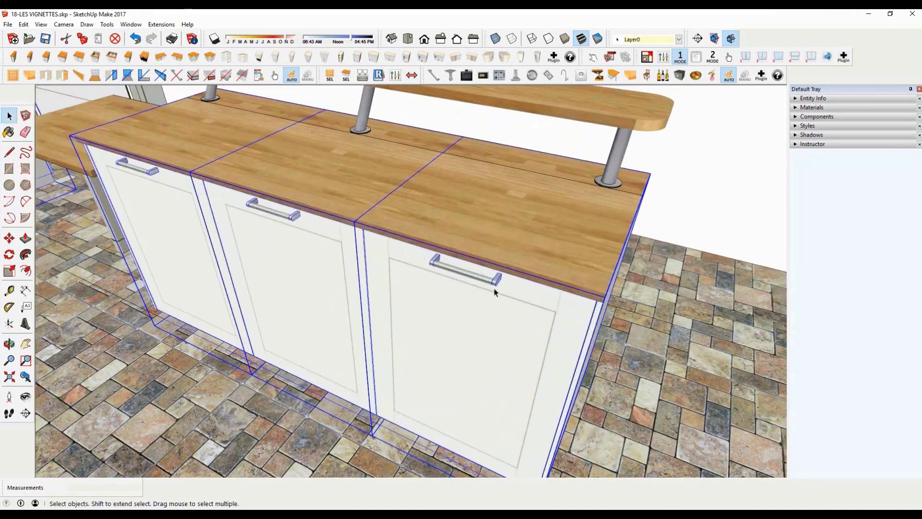
left_click(434, 78)
left_click(434, 79)
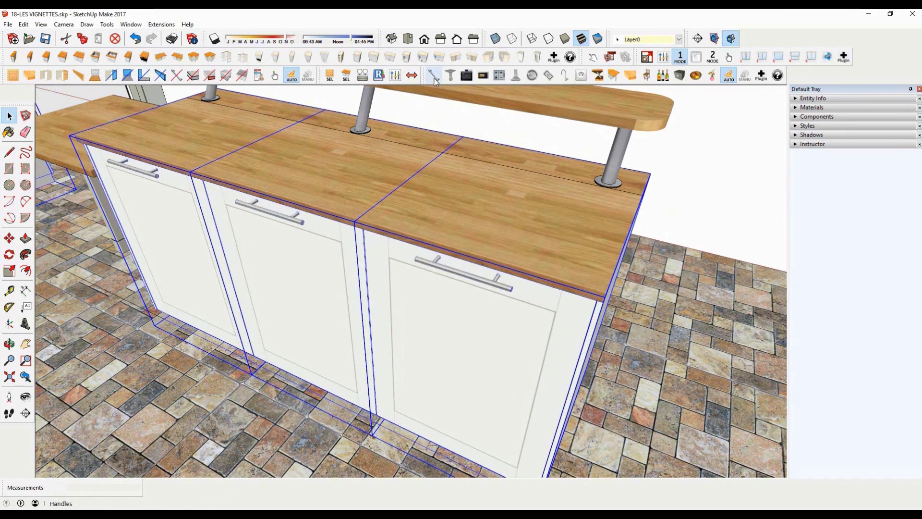
scroll(540, 277, "down", 5)
scroll(482, 313, "down", 4)
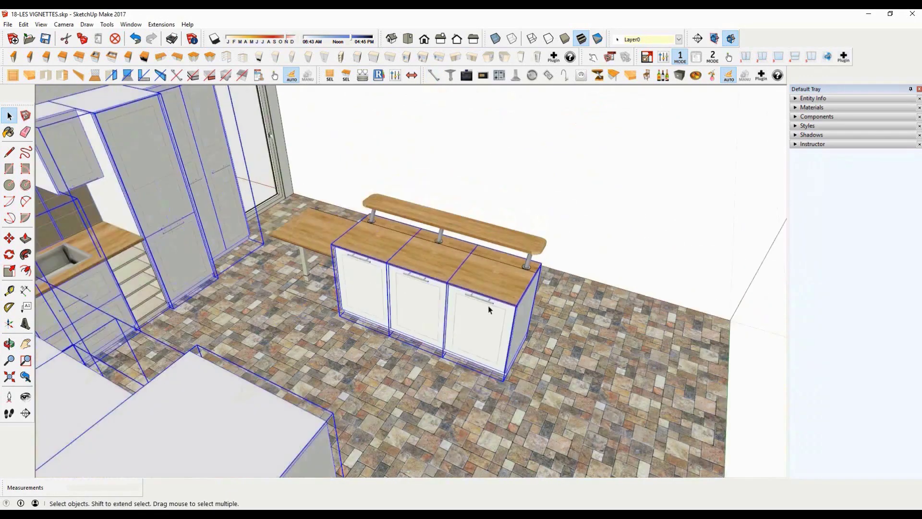
middle_click_drag(488, 306, 307, 322)
scroll(628, 312, "down", 2)
left_click(629, 313)
middle_click_drag(432, 198, 411, 192)
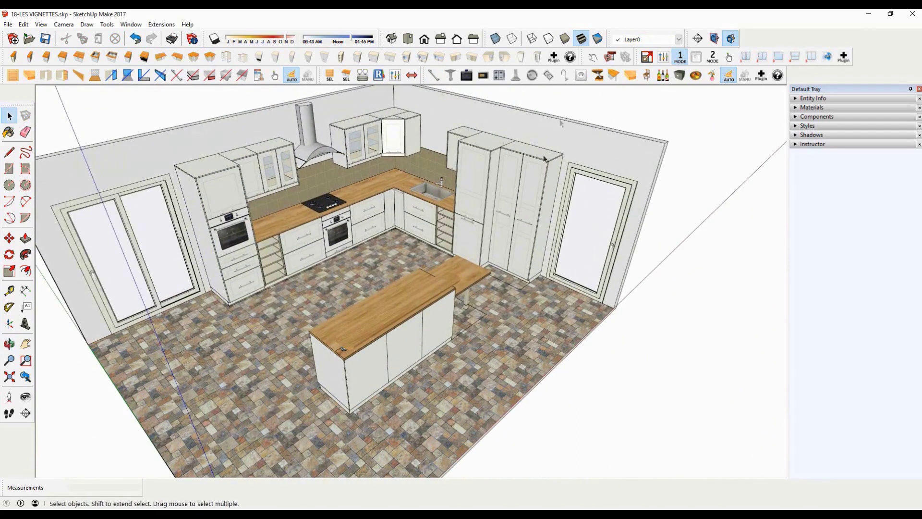
Activate dynamic component interaction for the door handles of the tall two-door cabinet beside the glass door
left_click(591, 60)
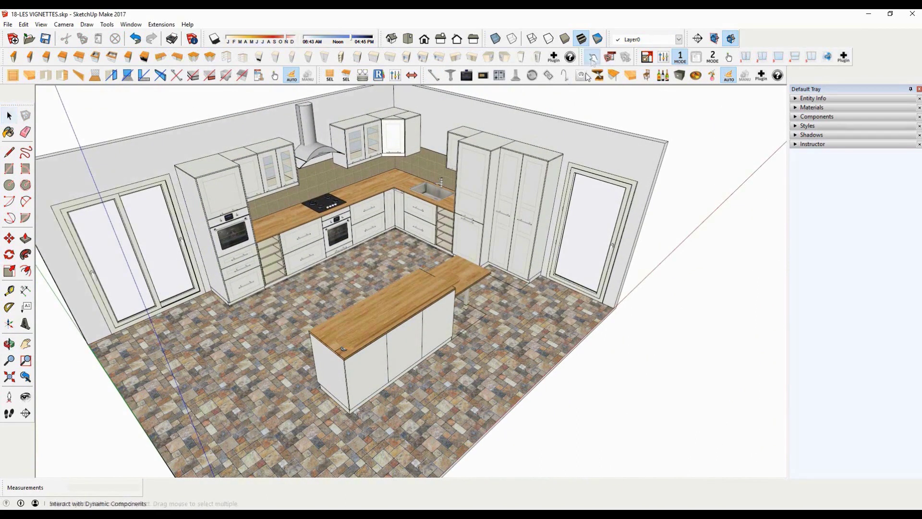
scroll(525, 232, "up", 6)
scroll(525, 232, "up", 3)
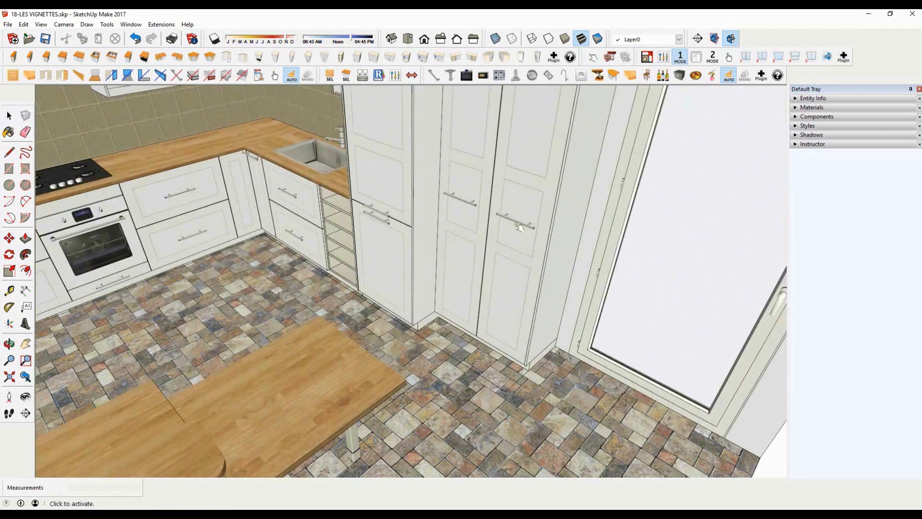
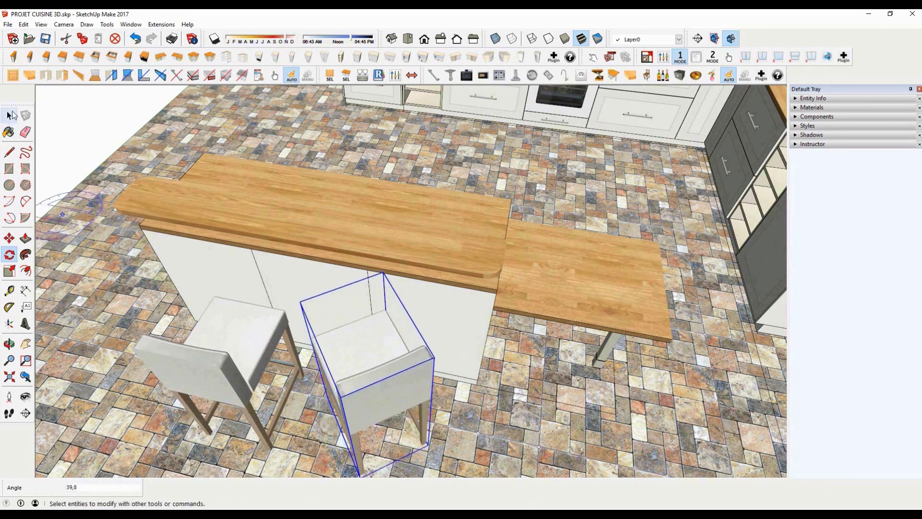
Select both bar stools at the island and change them to the pedestal model with a rounded seat
left_click(362, 309, "ctrl")
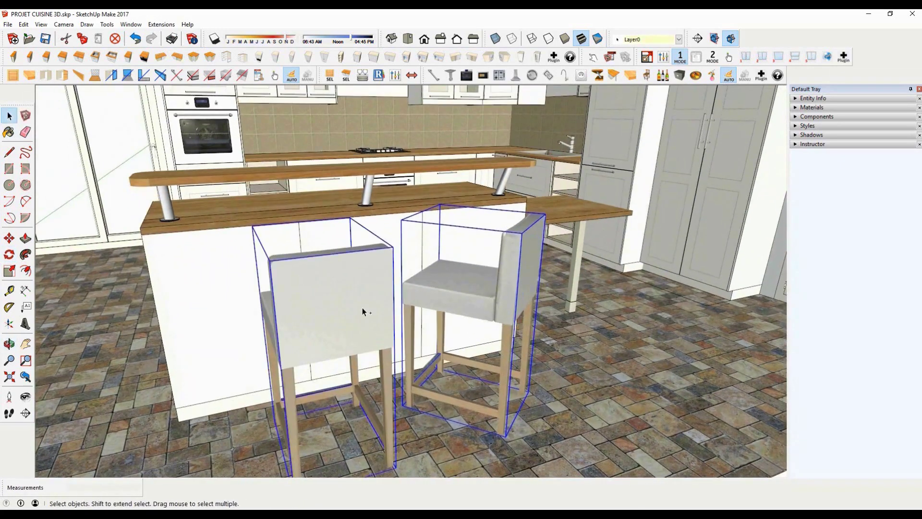
left_click(647, 76)
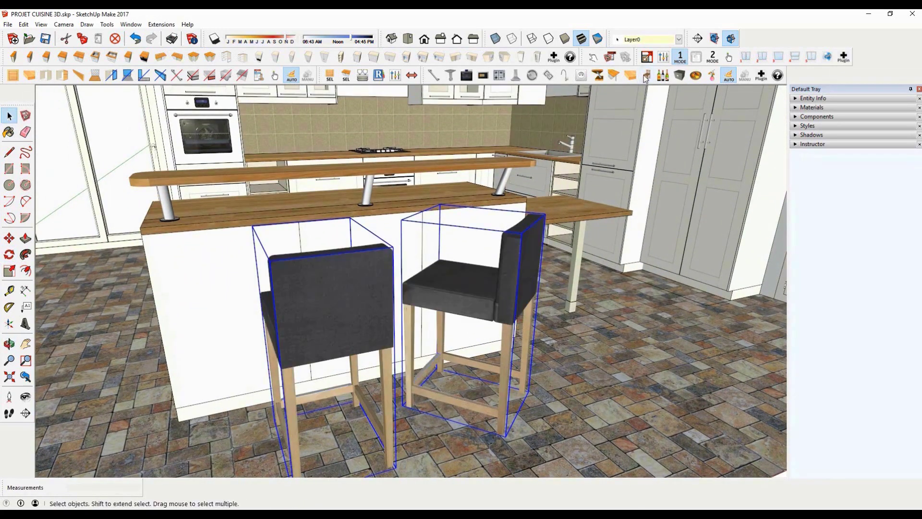
left_click(646, 76)
left_click(645, 76)
scroll(486, 327, "down", 5)
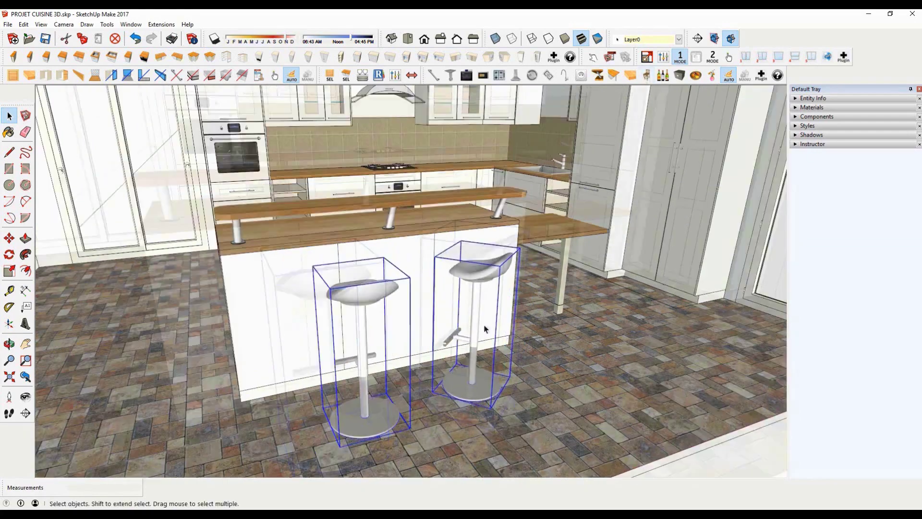
middle_click_drag(486, 327, 251, 192)
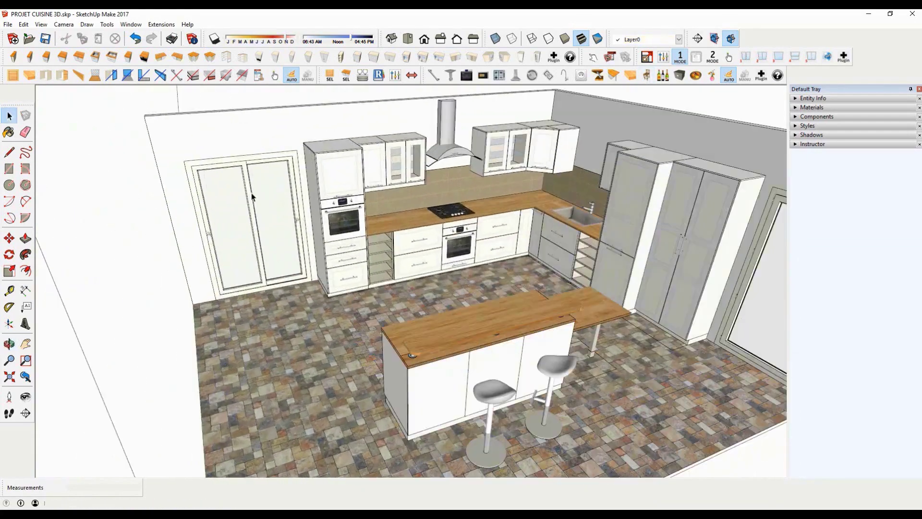
Place a light switch on the wall strip between the sliding door and the tall oven unit
scroll(252, 192, "up", 10)
left_click(581, 75)
left_click(406, 252)
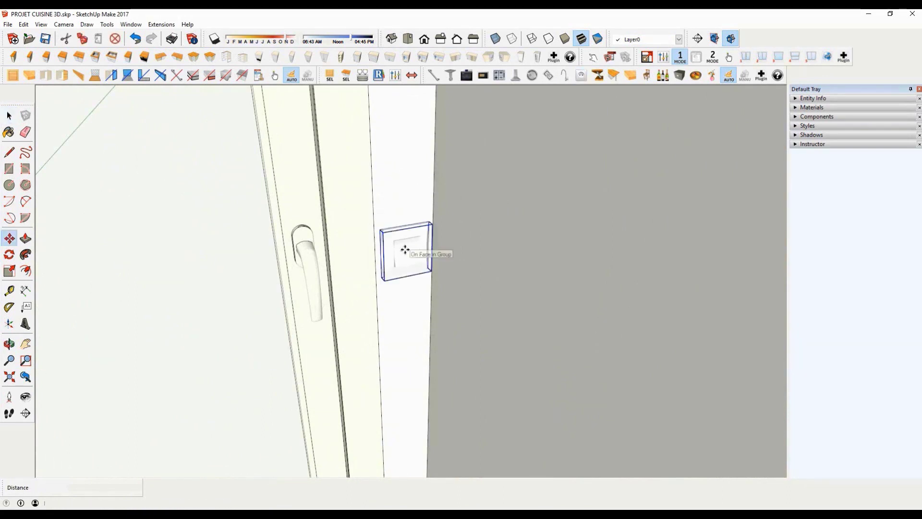
Copy the light switch straight down to just above the floor and change the copy into a power socket
key("m")
scroll(392, 95, "down", 3)
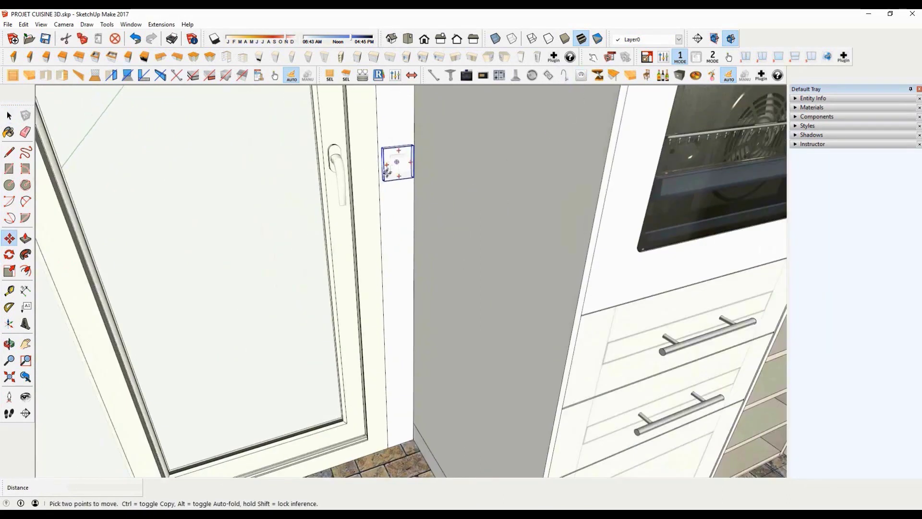
left_click(396, 183)
key("ctrl")
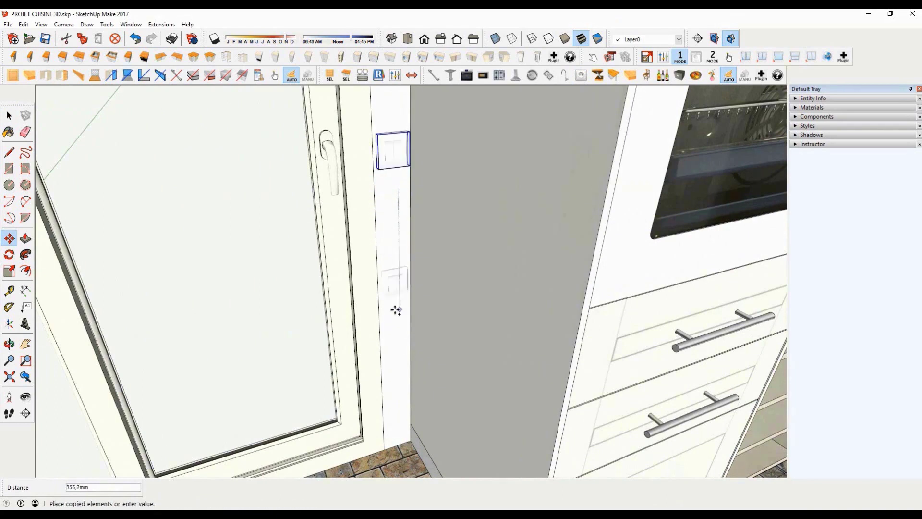
scroll(395, 309, "up", 3)
left_click(404, 454)
scroll(404, 454, "up", 5)
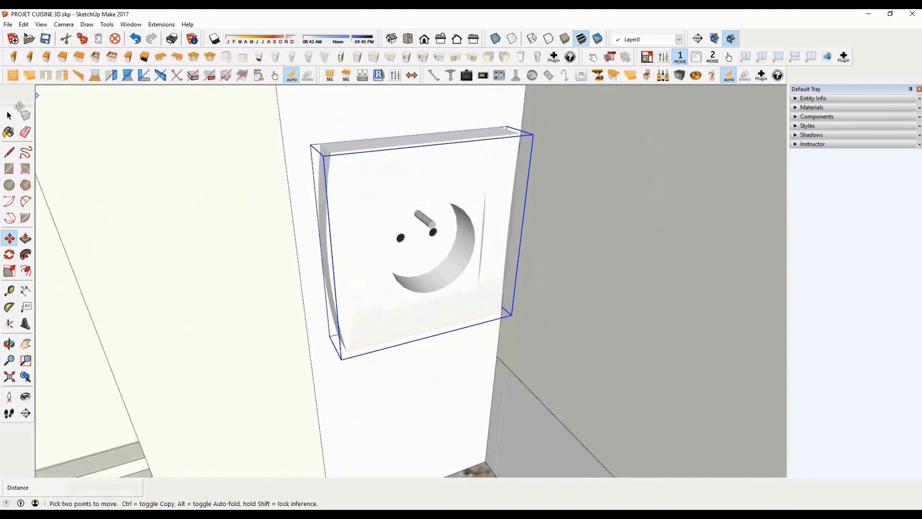
key("space")
scroll(376, 334, "down", 8)
scroll(377, 337, "down", 4)
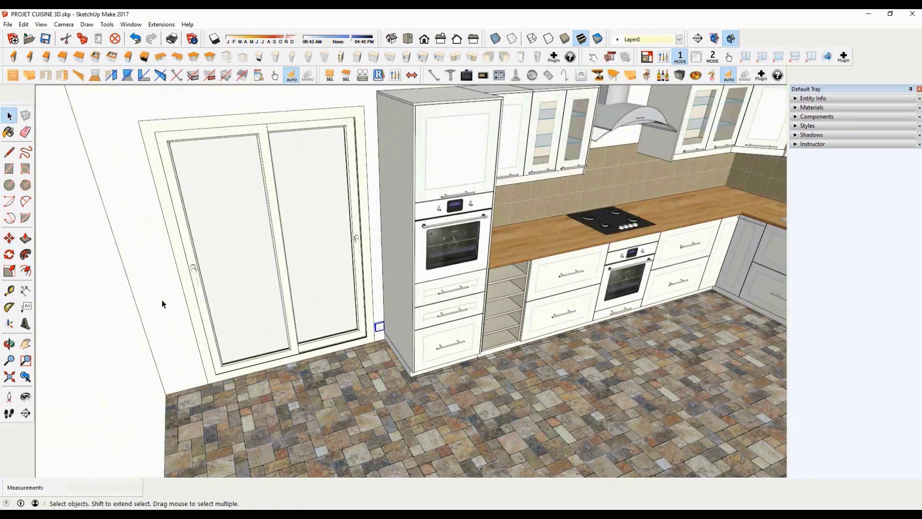
Place a wall socket on the tiled backsplash between the tall oven unit and the hob
scroll(373, 213, "up", 10)
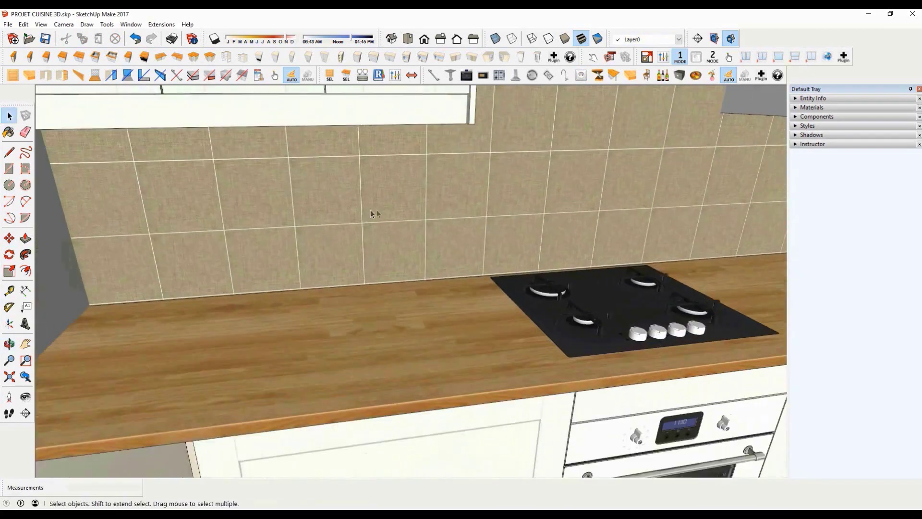
left_click(582, 76)
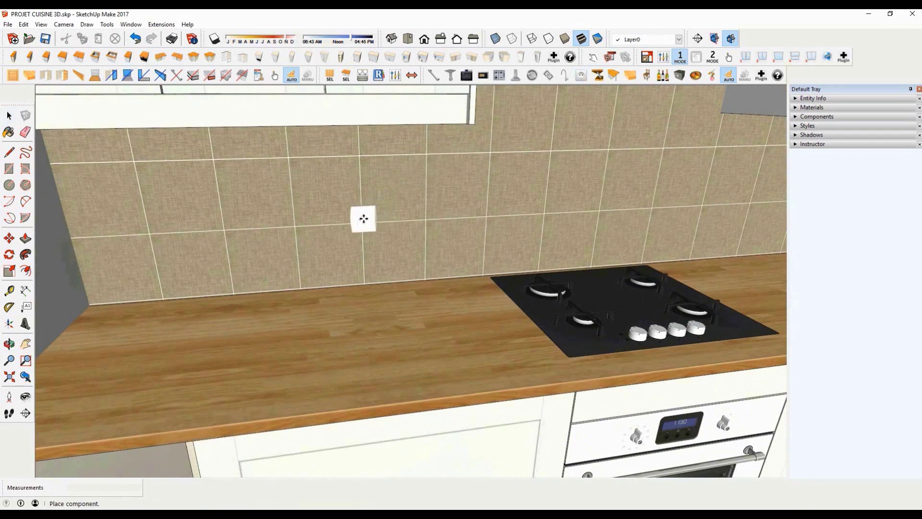
left_click(362, 197)
scroll(362, 197, "up", 3)
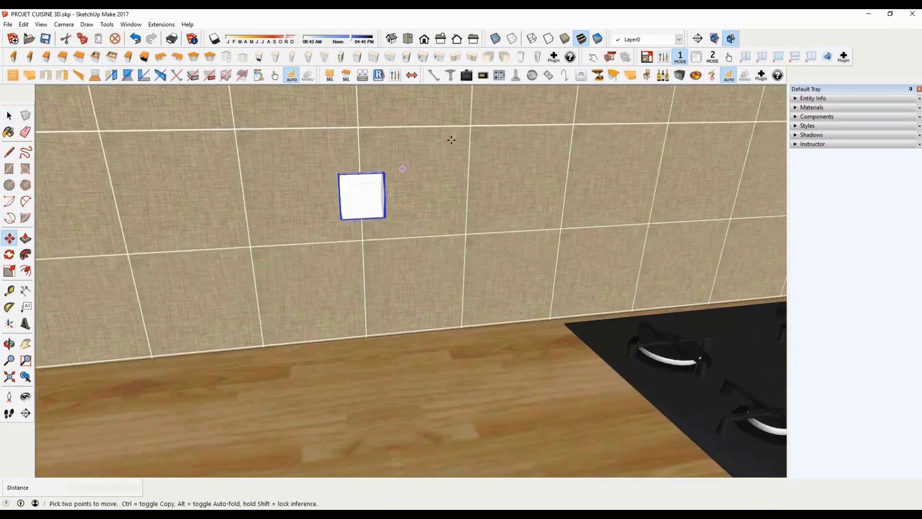
Copy the backsplash socket about 111 mm towards the hob and change the copy into a double switch
key("ctrl")
left_click(428, 198)
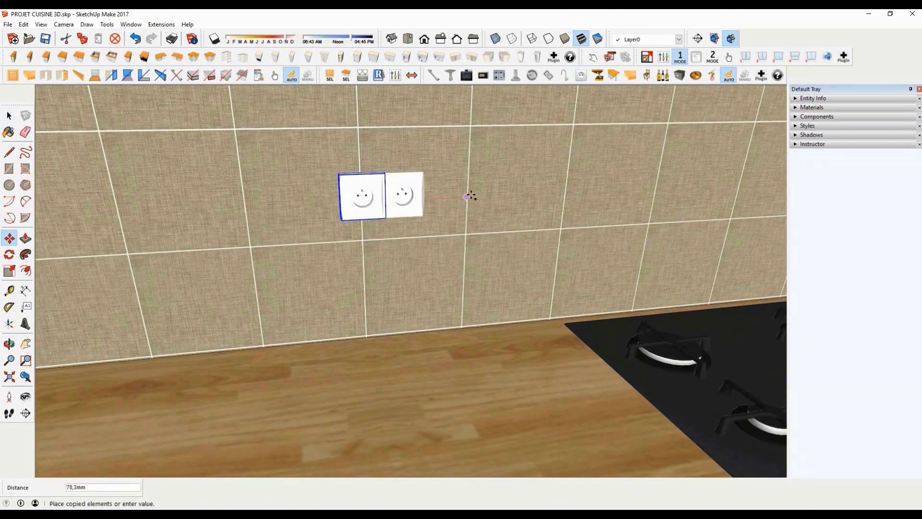
left_click(484, 196)
left_click(583, 75)
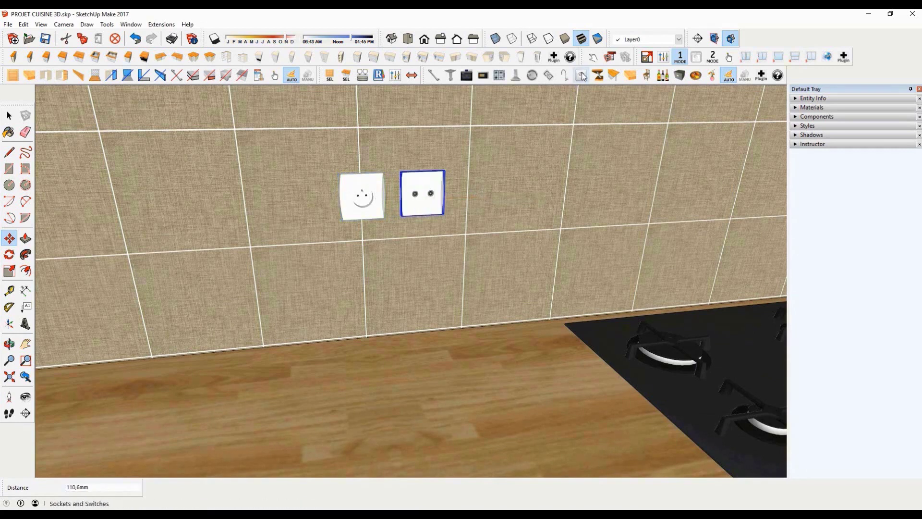
left_click(582, 76)
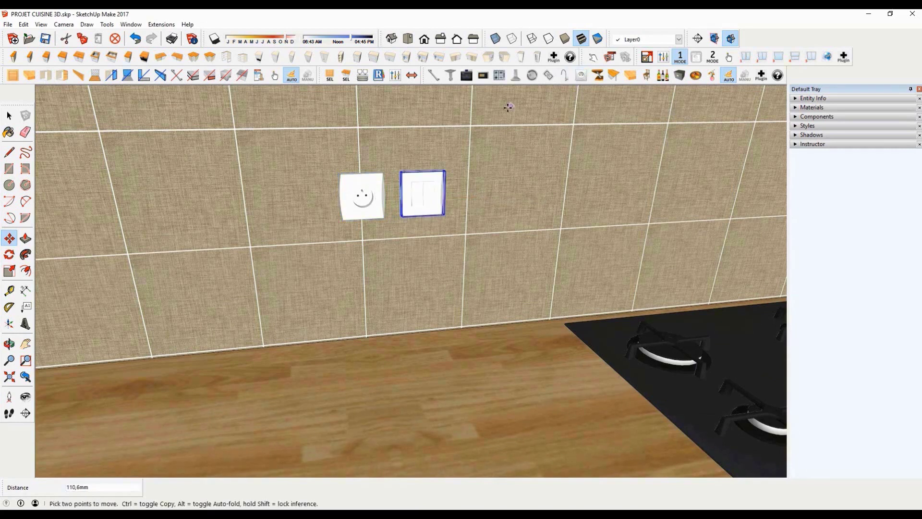
key("space")
Place a light switch on the wall strip between the tall double-door cabinet and the single glazed door
scroll(366, 219, "down", 8)
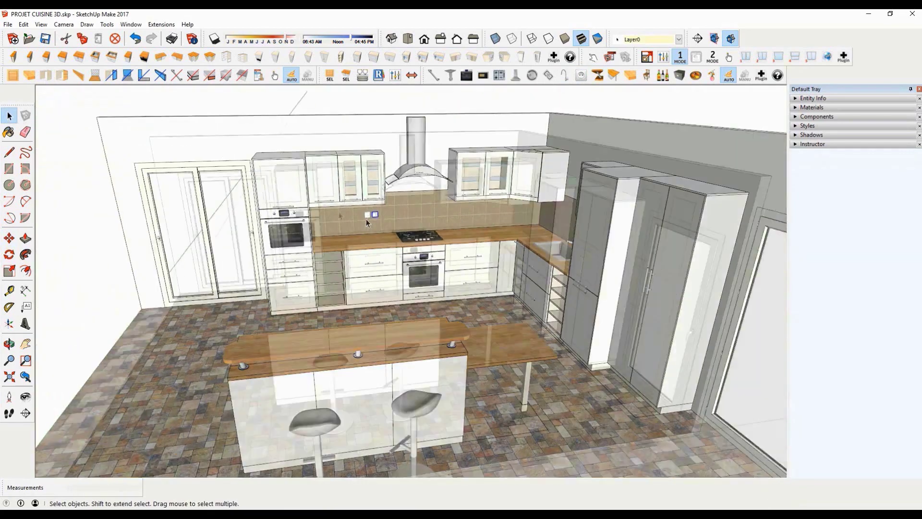
middle_click_drag(366, 219, 621, 232)
scroll(653, 222, "up", 5)
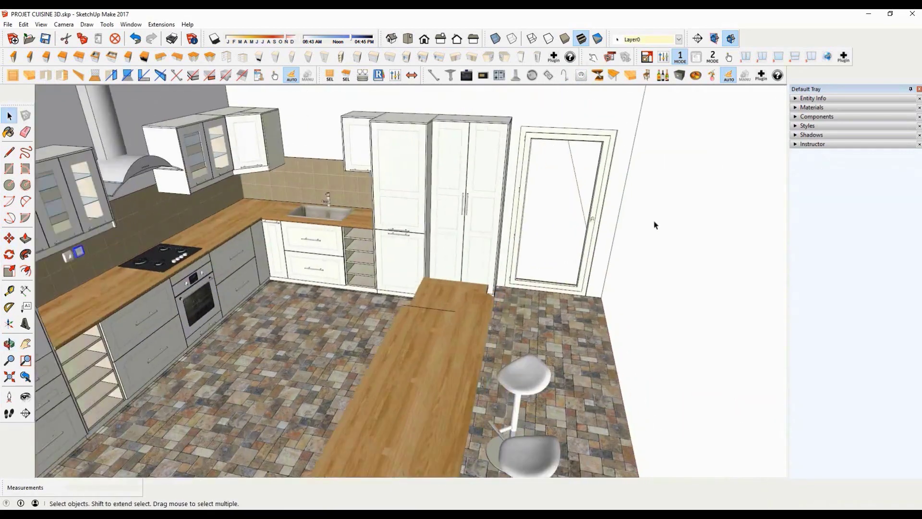
left_click(583, 79)
scroll(474, 191, "up", 8)
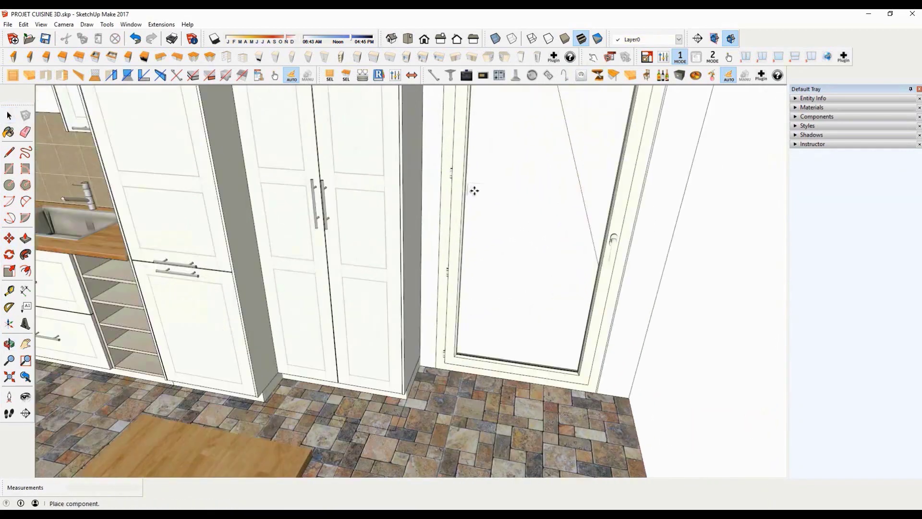
left_click(403, 192)
key("Page_Down")
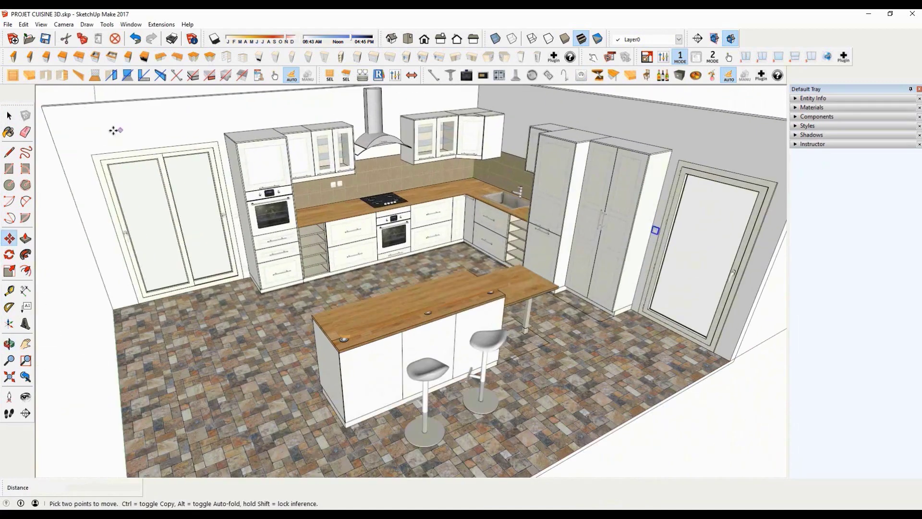
Make the tiled floor a group
key("space")
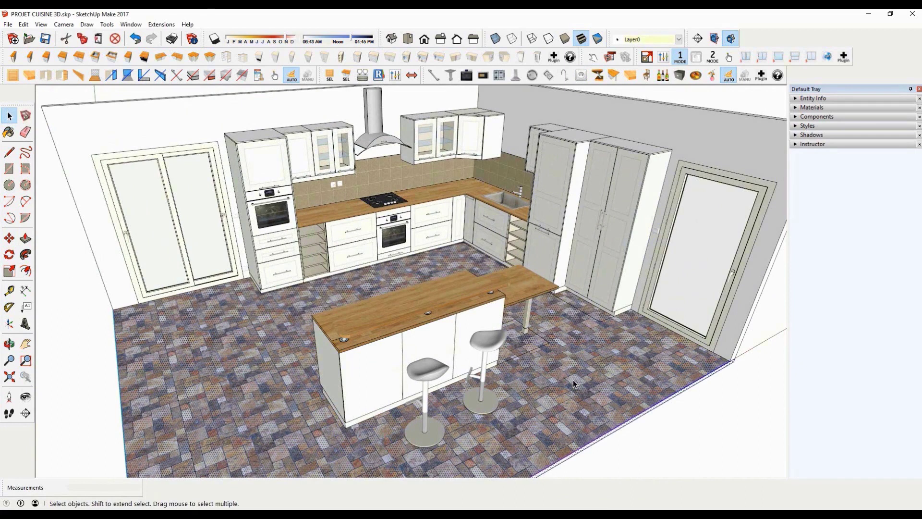
right_click(574, 383)
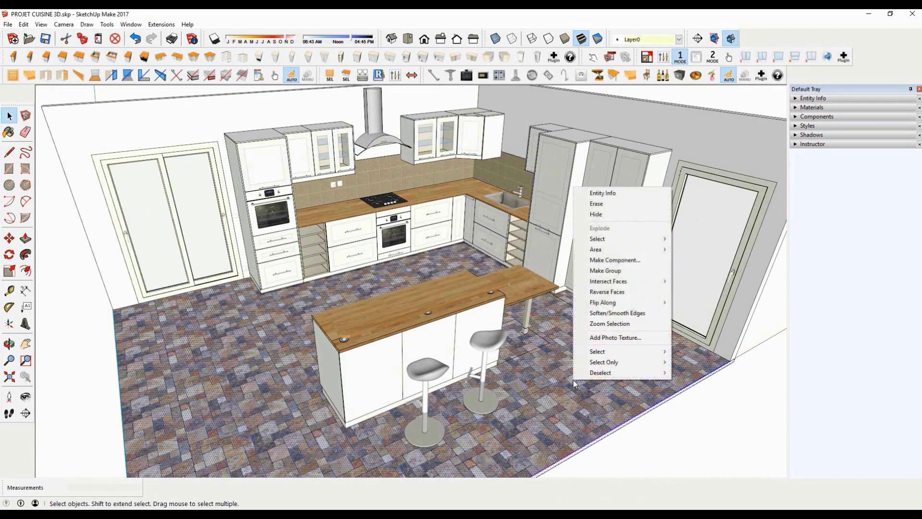
left_click(600, 271)
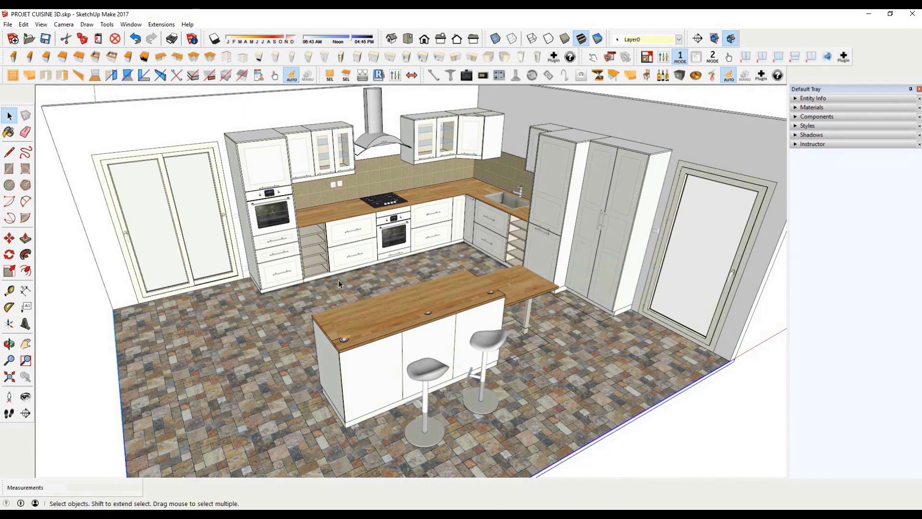
Model a skirting board 10 mm thick along the wall base between the outer wall corner and the sliding door
left_click(9, 170)
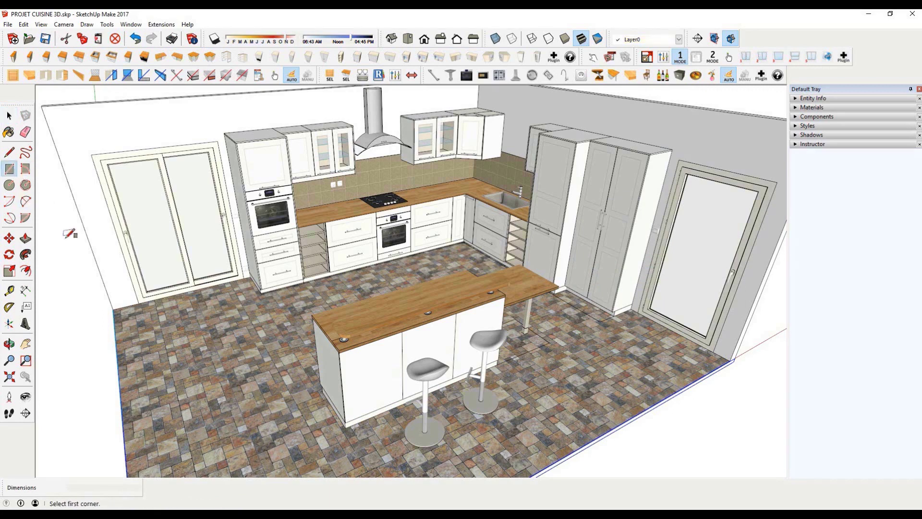
scroll(70, 234, "up", 6)
left_click(129, 371)
left_click(210, 335)
left_click(25, 238)
left_click(195, 362)
type("10")
key("Return")
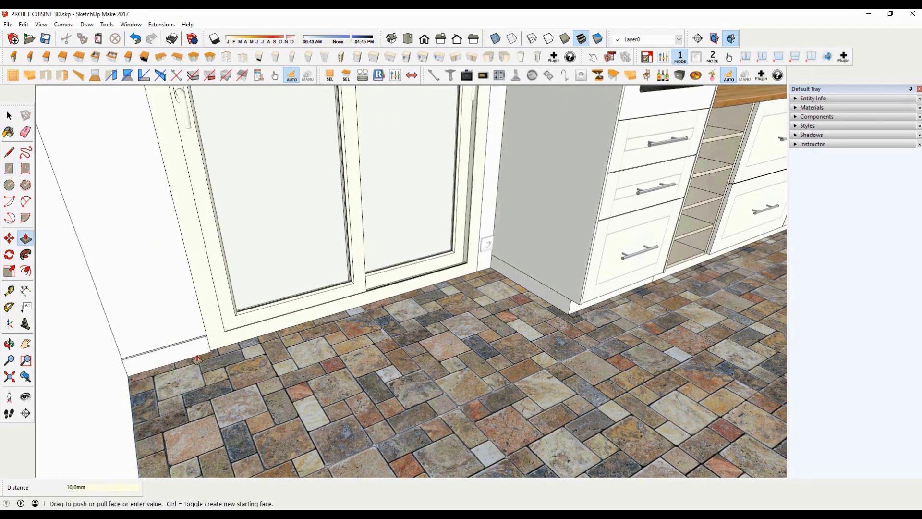
Model a skirting board 10 mm thick on the short wall strip between the sliding door and the tall oven unit
left_click(9, 168)
scroll(489, 273, "up", 3)
scroll(489, 272, "up", 3)
left_click(502, 221)
left_click(437, 295)
left_click(26, 239)
left_click(451, 288)
type("10")
key("Return")
scroll(339, 298, "down", 4)
scroll(327, 304, "down", 10)
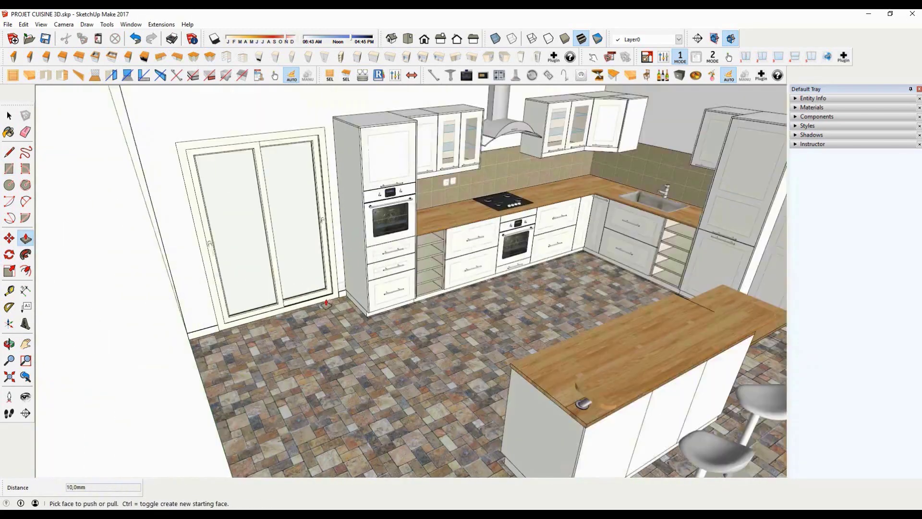
Model a skirting board 10 mm thick on the wall strip between the tall double-door cabinet and the glazed door
scroll(534, 303, "up", 10)
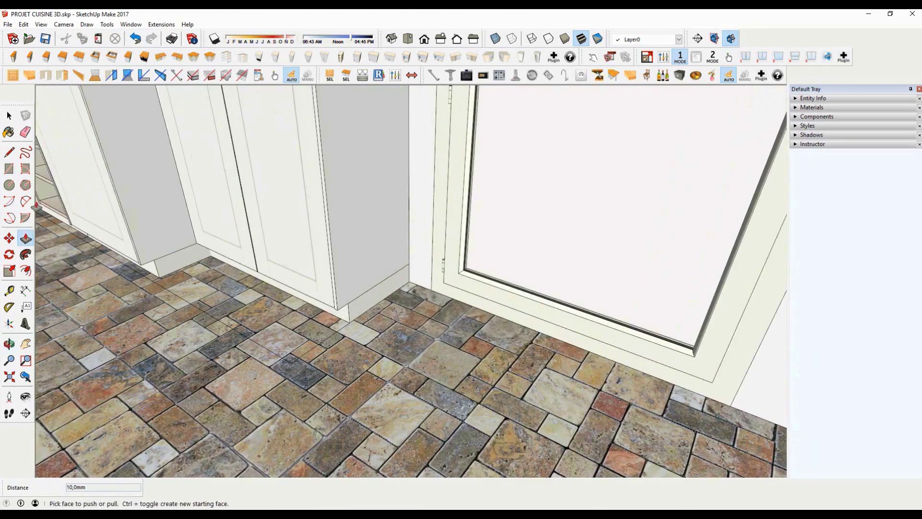
key("r")
scroll(411, 242, "up", 3)
left_click(406, 275)
left_click(452, 327)
left_click(26, 238)
left_click(423, 307)
type("15")
key("Return")
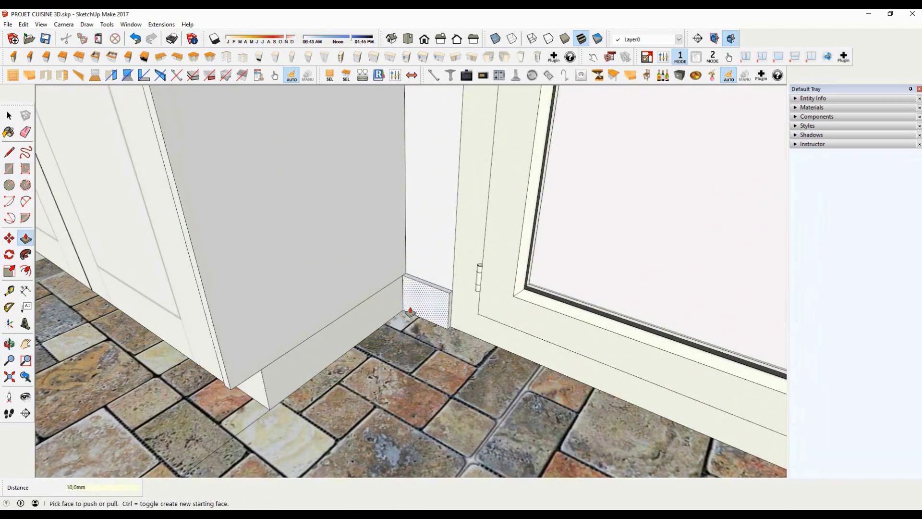
Draw a skirting profile about 180 by 73 mm between the glazed door and the wall end, and extrude it 10 mm
scroll(351, 275, "down", 6)
key("r")
scroll(577, 332, "up", 3)
left_click(530, 344)
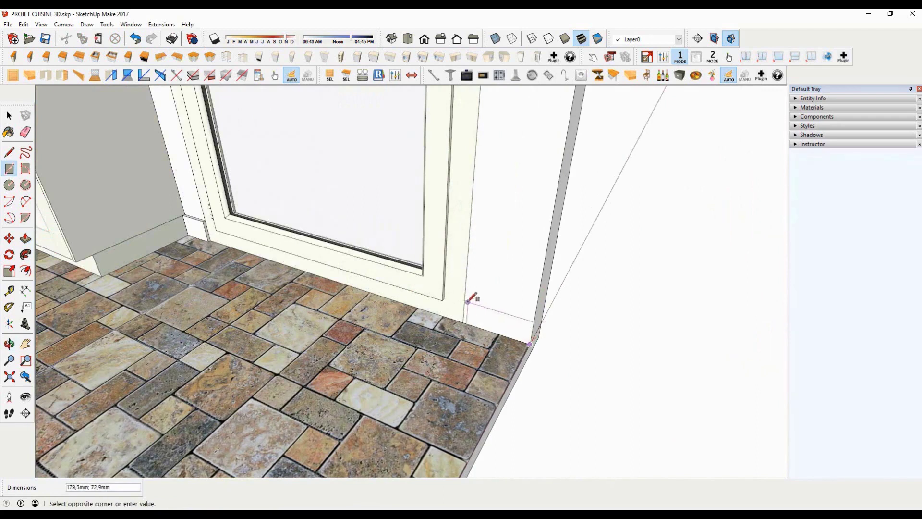
left_click(464, 300)
key("p")
left_click(481, 315)
type("1")
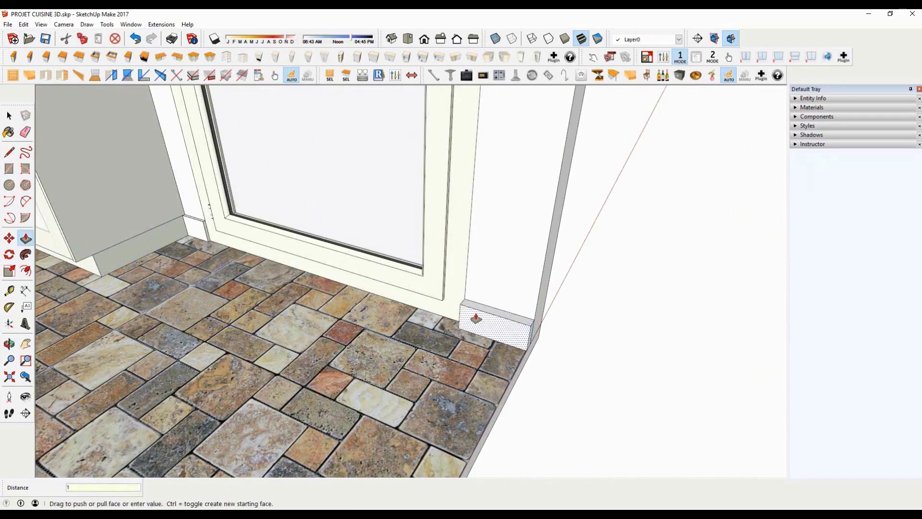
type("0")
key("Return")
scroll(476, 318, "down", 10)
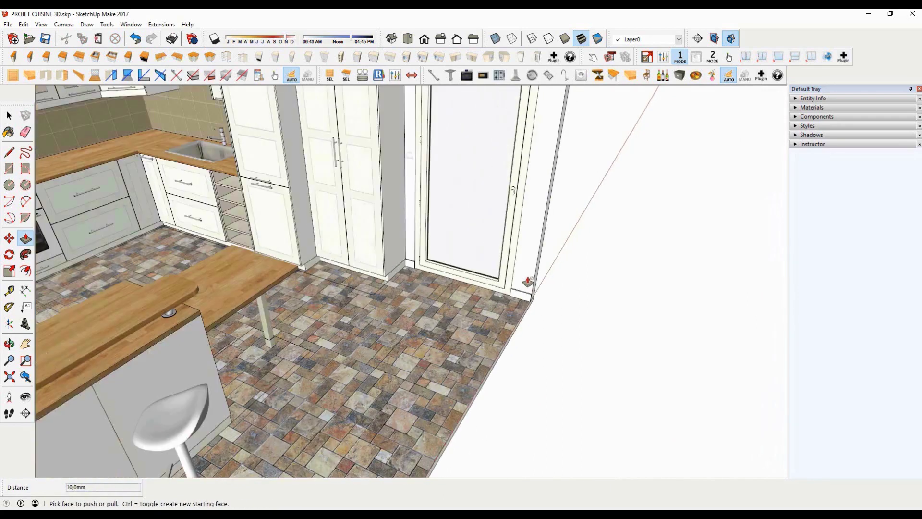
Group the selected skirting boards
key("space")
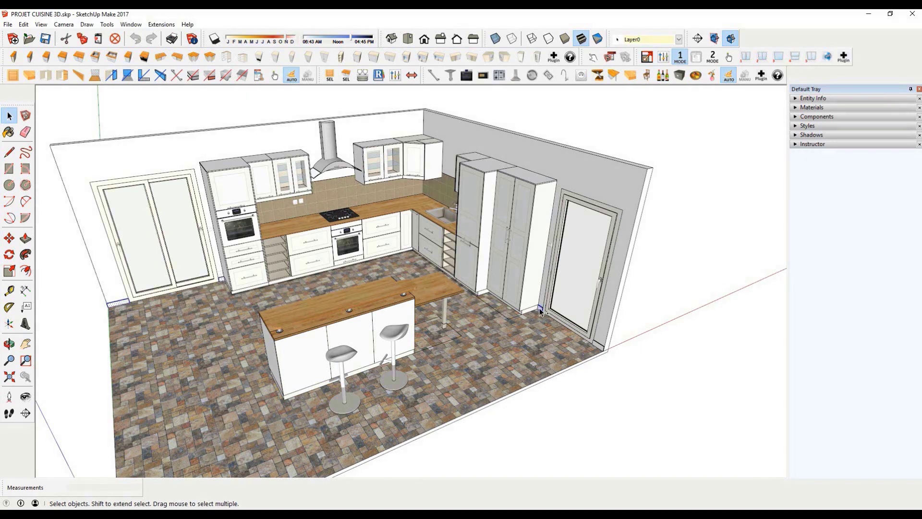
right_click(599, 347)
left_click(624, 238)
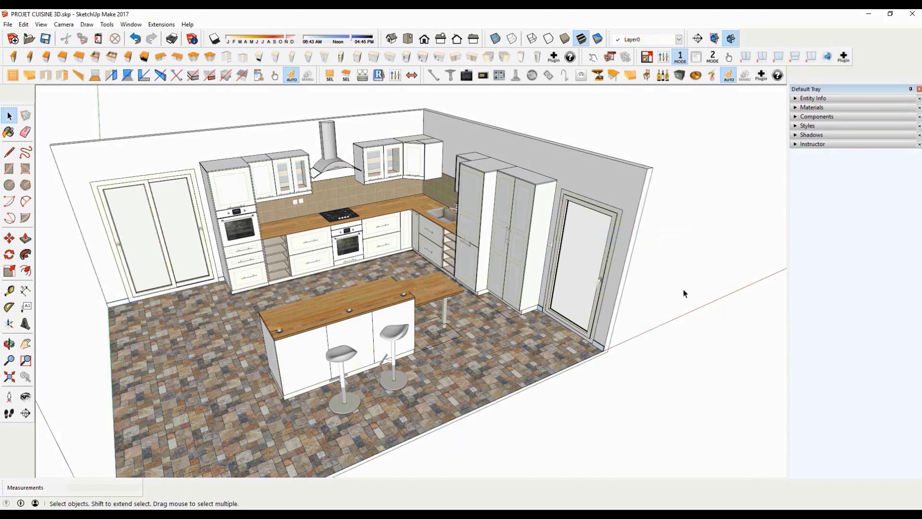
Place a white vase with branches on the end of the island's raised bar top nearest the sliding door
scroll(263, 342, "up", 5)
left_click(709, 76)
left_click(320, 260)
scroll(319, 261, "down", 1)
scroll(320, 261, "down", 1)
left_click(712, 76)
scroll(461, 276, "down", 3)
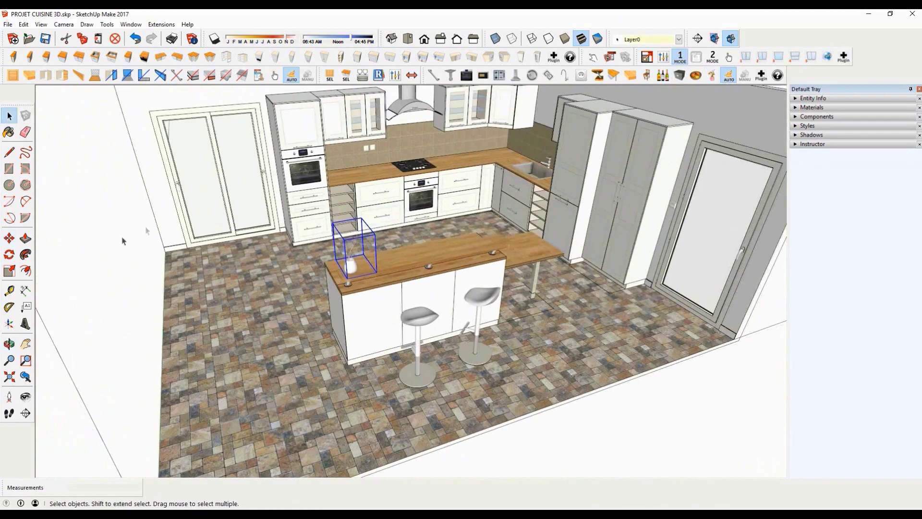
Place a bottle on the worktop between the tall oven unit and the hob
scroll(325, 161, "up", 6)
left_click(664, 77)
left_click(340, 225)
Copy the bottle about 111 mm towards the hob and change the copy into a light-coloured spice mill
key("ctrl")
left_click(364, 224)
left_click(664, 77)
left_click(664, 76)
left_click(664, 81)
left_click(665, 81)
left_click(664, 80)
left_click(664, 81)
left_click(664, 81)
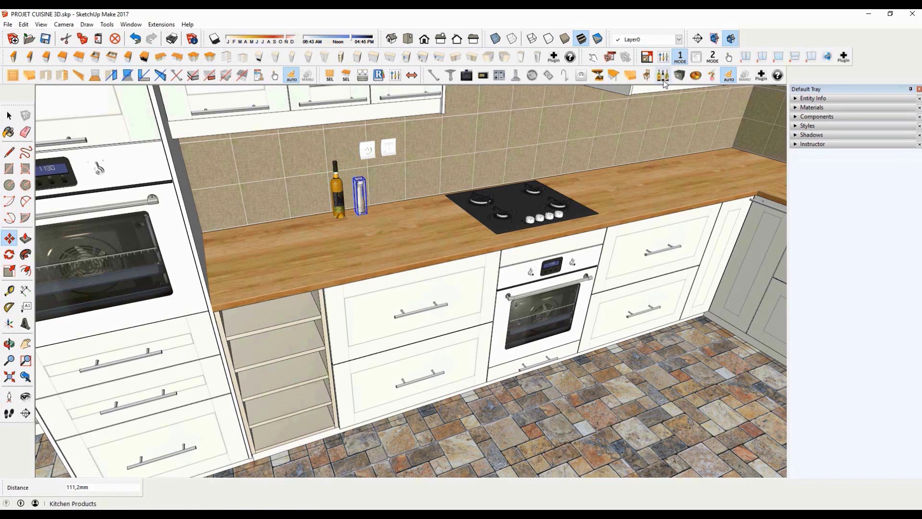
Copy the spice mill about 125 mm further towards the hob
left_click(371, 227)
key("ctrl")
left_click(395, 224)
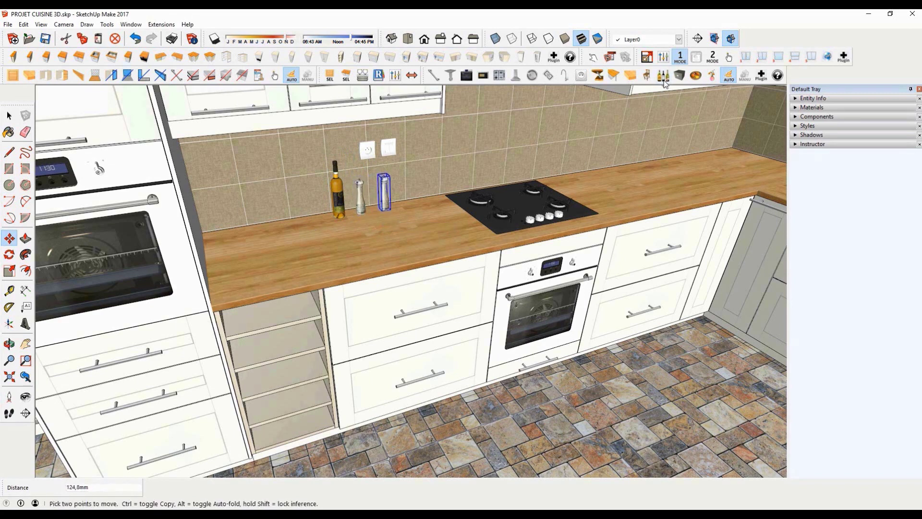
key("space")
scroll(318, 261, "down", 4)
scroll(318, 260, "down", 3)
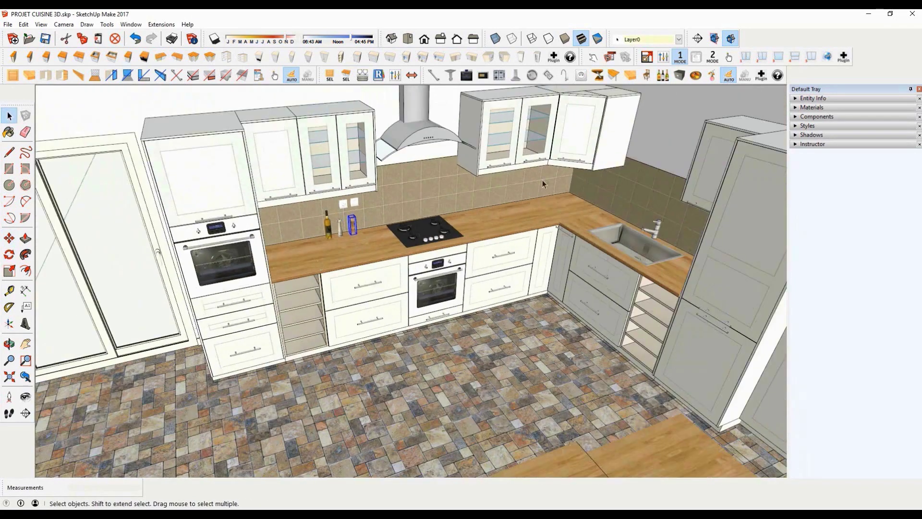
Place a fruit bowl in the worktop corner between the hob and the sink and change it to the glass model
key("ctrl+t")
scroll(502, 242, "up", 6)
scroll(503, 241, "up", 3)
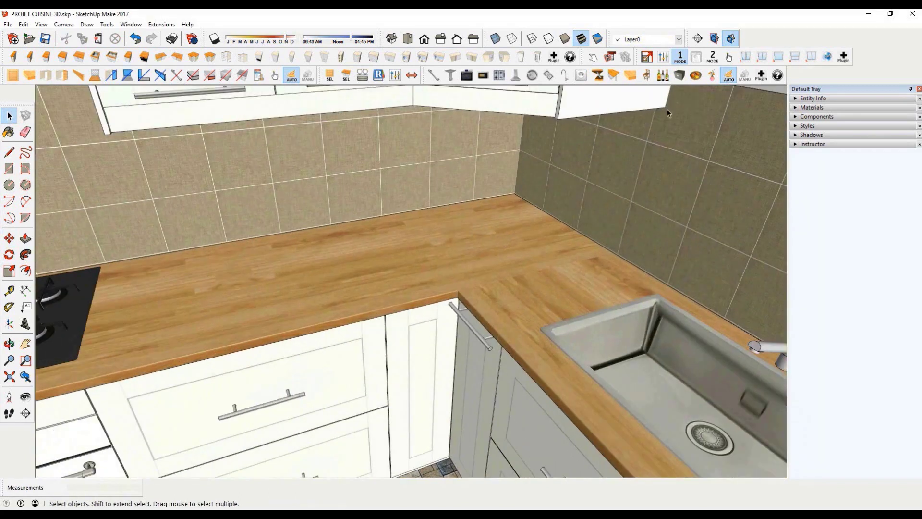
left_click(696, 75)
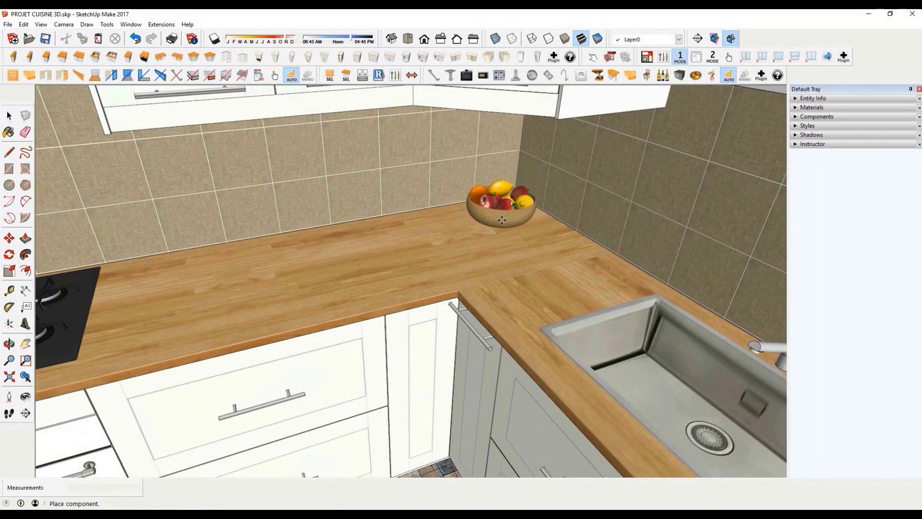
left_click(502, 219)
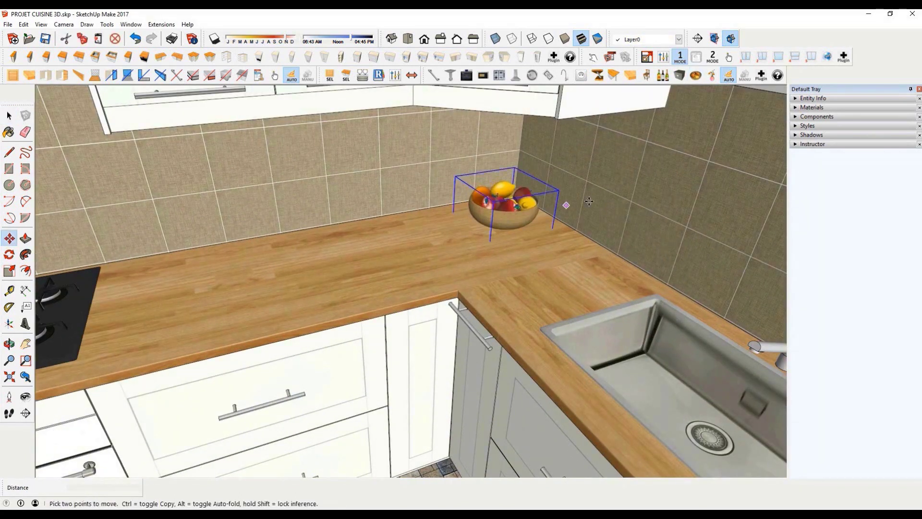
left_click(696, 75)
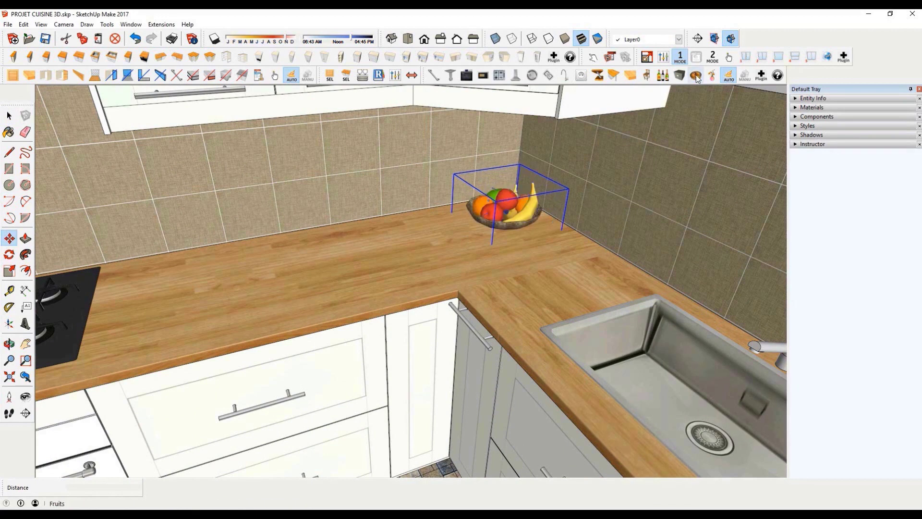
left_click(696, 76)
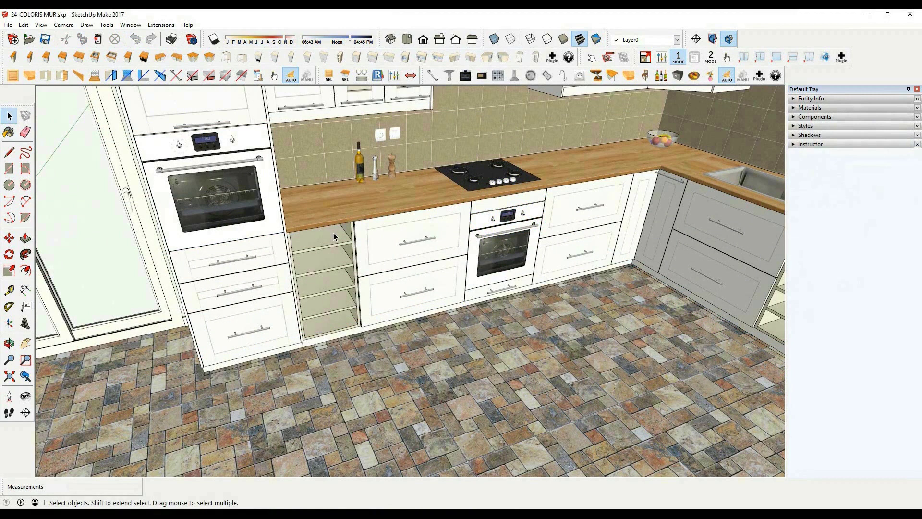
Set the shelf quantity of the open base unit beside the tall oven unit to 2
left_click(334, 236)
left_click(395, 77)
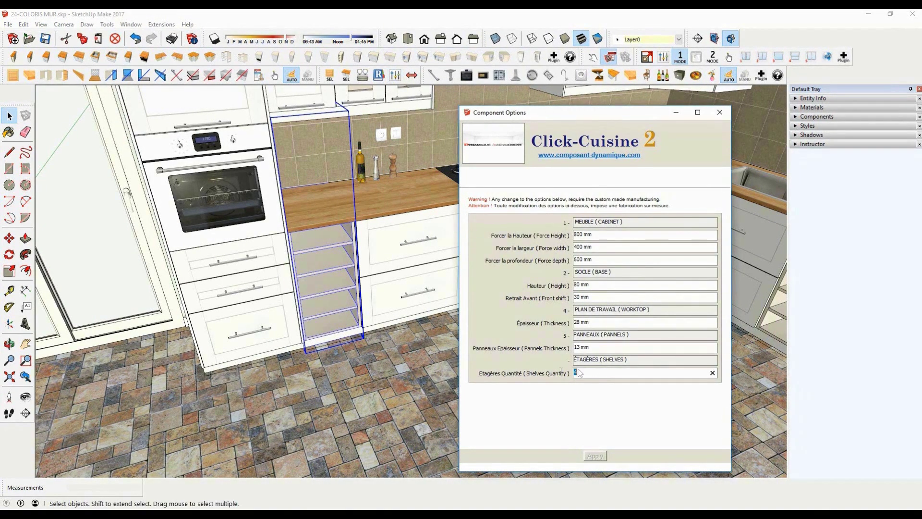
left_click(594, 456)
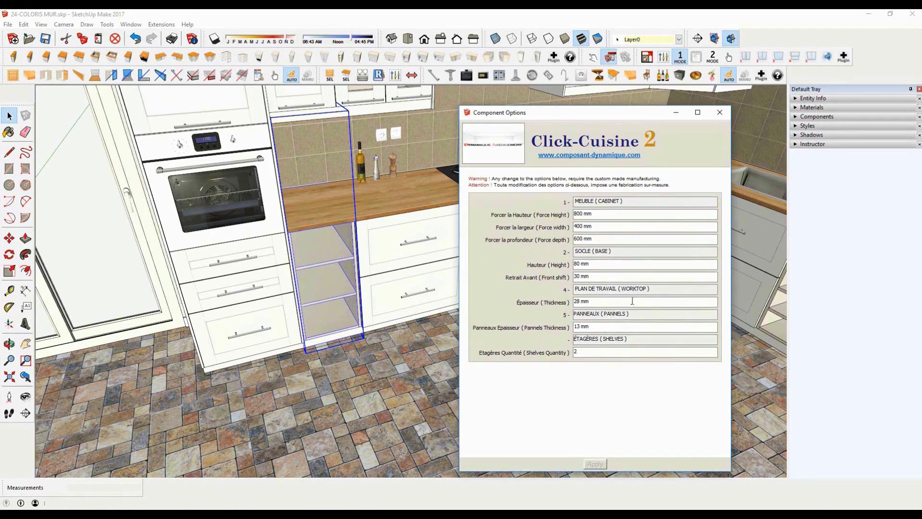
left_click(719, 113)
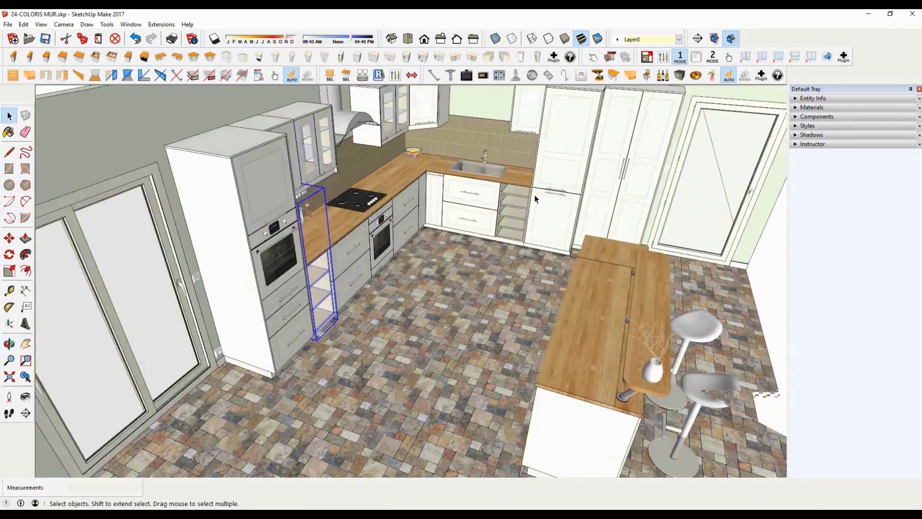
Set the shelf quantity of the open base unit beside the sink to 1
left_click(395, 76)
left_click_drag(579, 117, 267, 105)
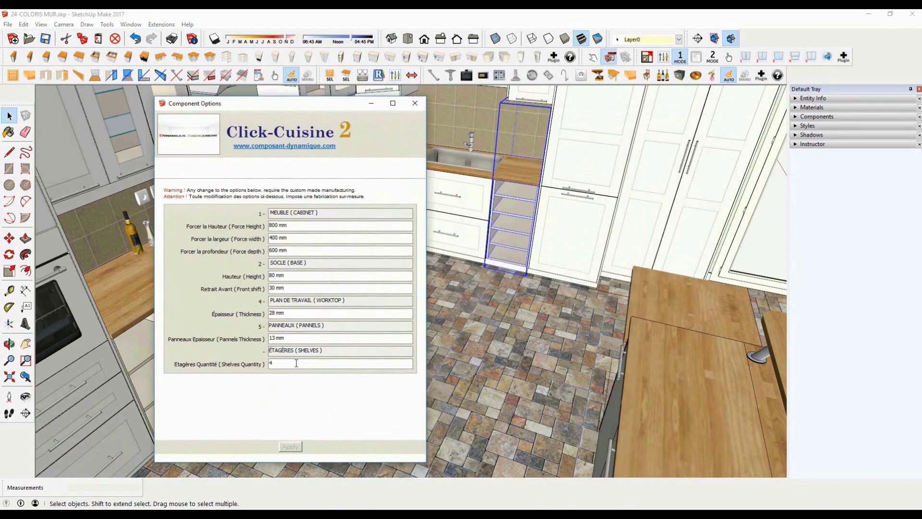
left_click(290, 446)
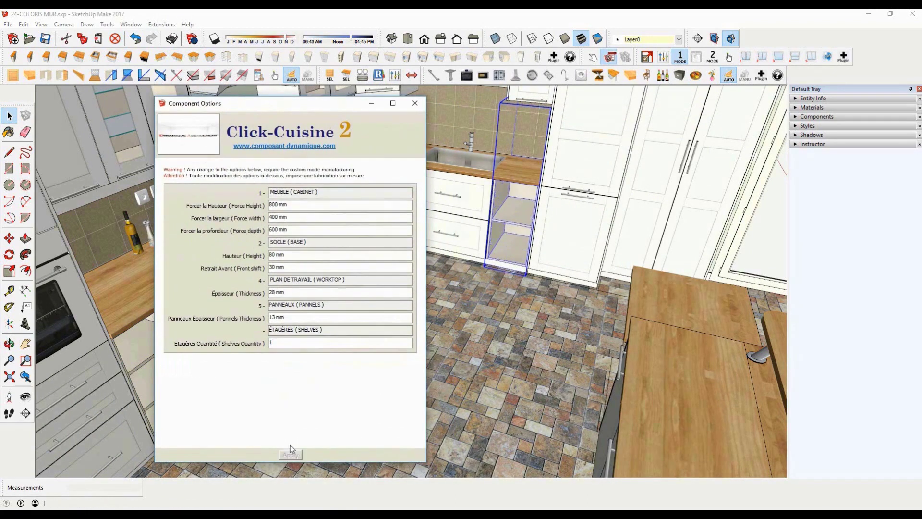
left_click(415, 102)
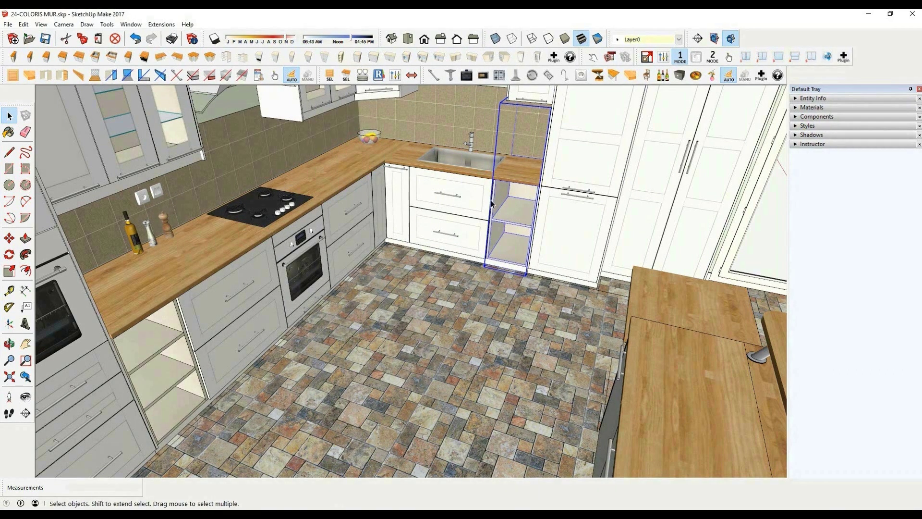
Fill the sink-side open unit with a vase and books, and the oven-side one with baskets, bottles and books
left_click(364, 77)
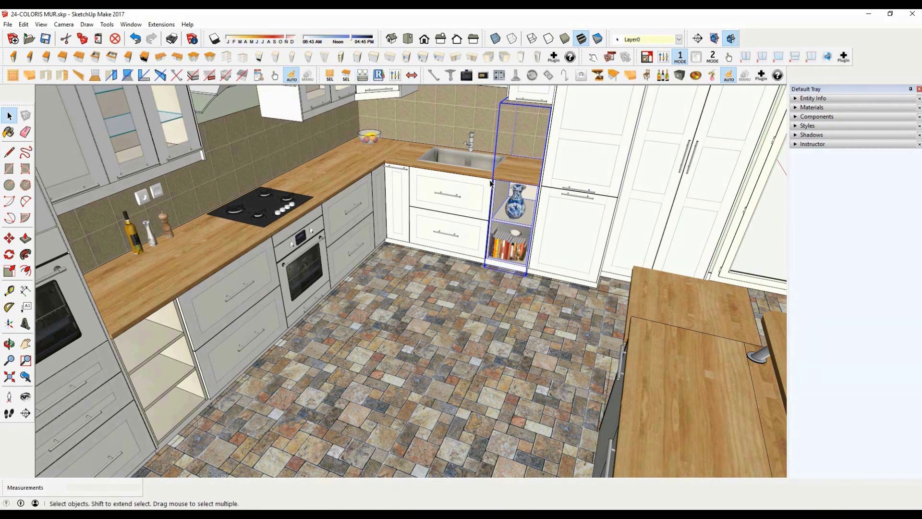
left_click(363, 76)
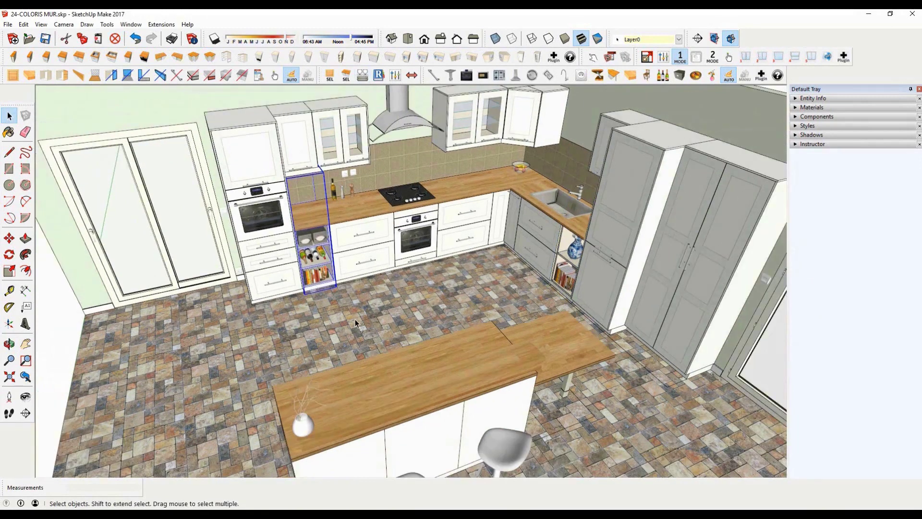
Fill the glass-fronted wall cabinets on both sides of the extractor hood with tableware
middle_click_drag(356, 319, 351, 269)
scroll(348, 192, "up", 2)
left_click(346, 190)
left_click(483, 169, "shift")
middle_click_drag(482, 169, 470, 149)
scroll(470, 149, "up", 1)
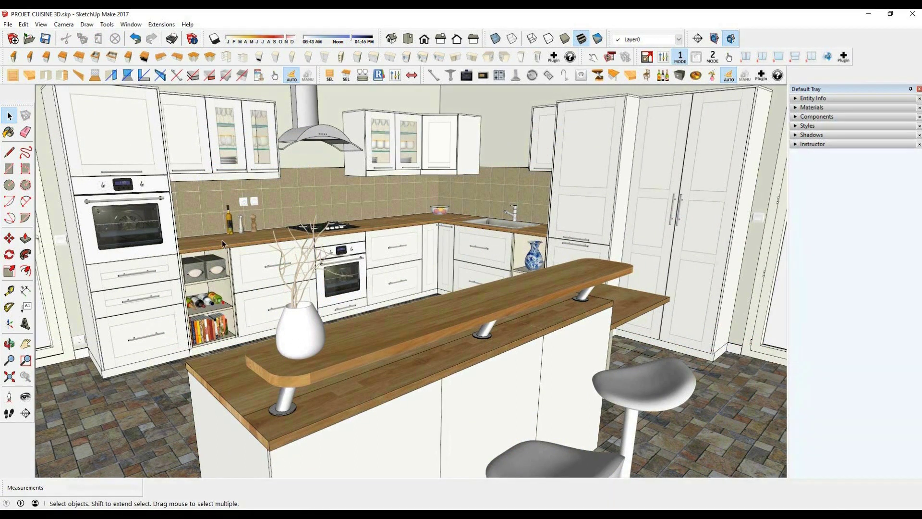
Toggle the kitchen's lock display, and cycle all door and drawer fronts to the cream vertical plank finish
left_click(210, 75)
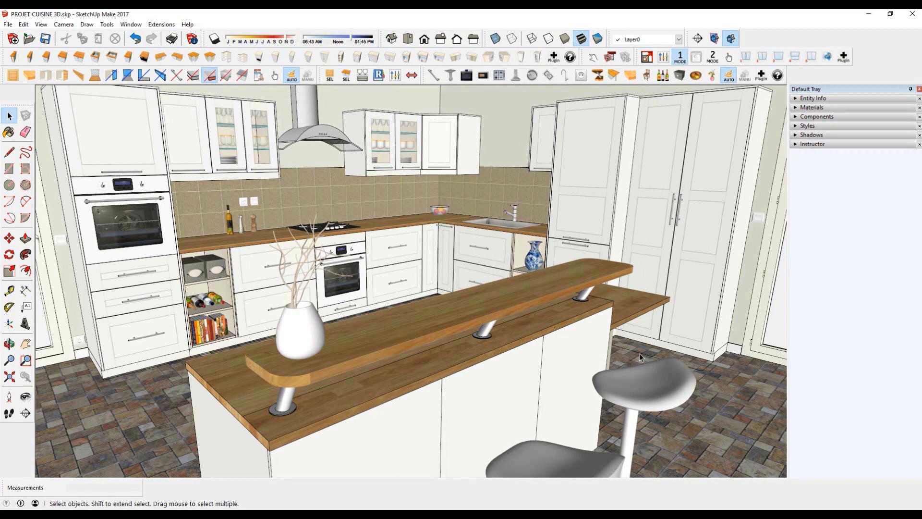
left_click(226, 77)
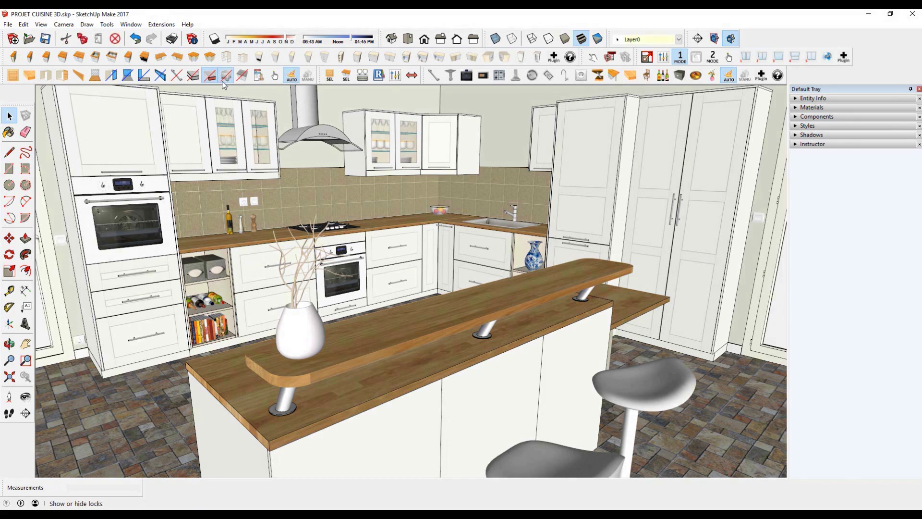
left_click(15, 77)
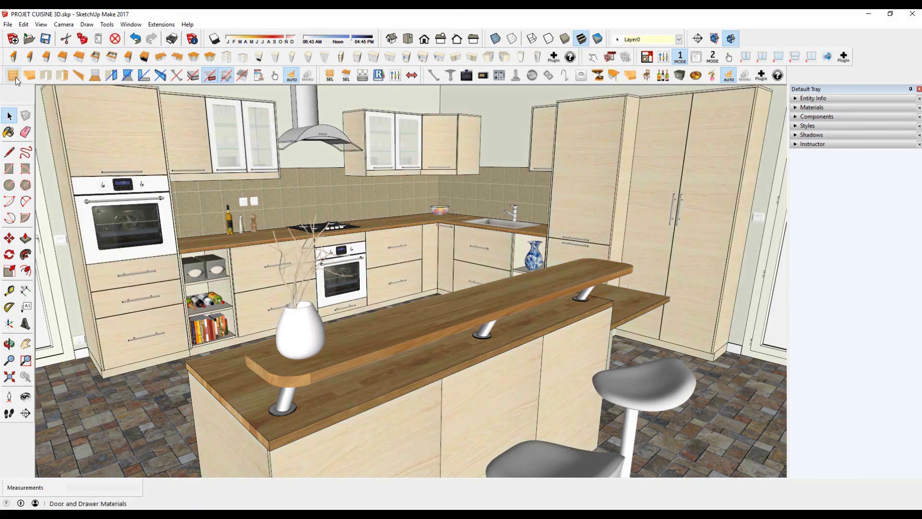
left_click(15, 77)
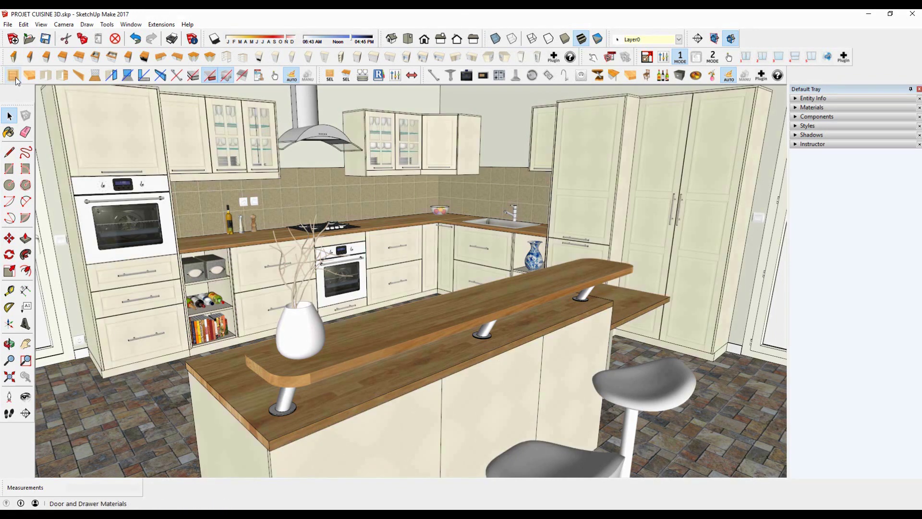
left_click(16, 77)
left_click(13, 76)
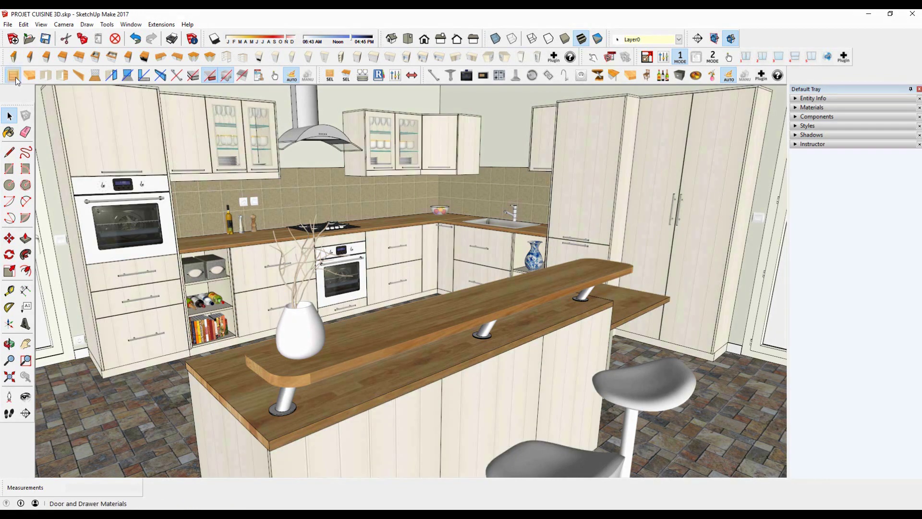
left_click(15, 77)
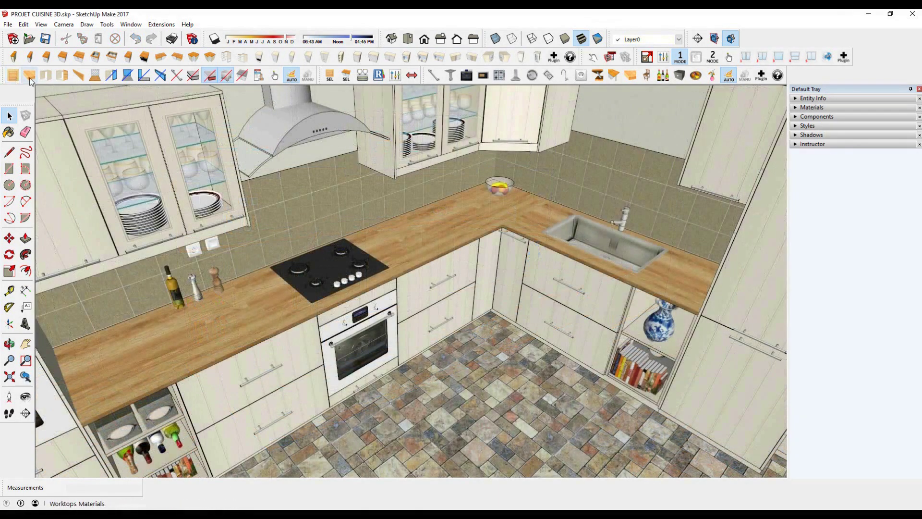
Cycle the worktop materials through the black, light wood, white and butcher-block options to the dark grey slate finish
left_click(30, 78)
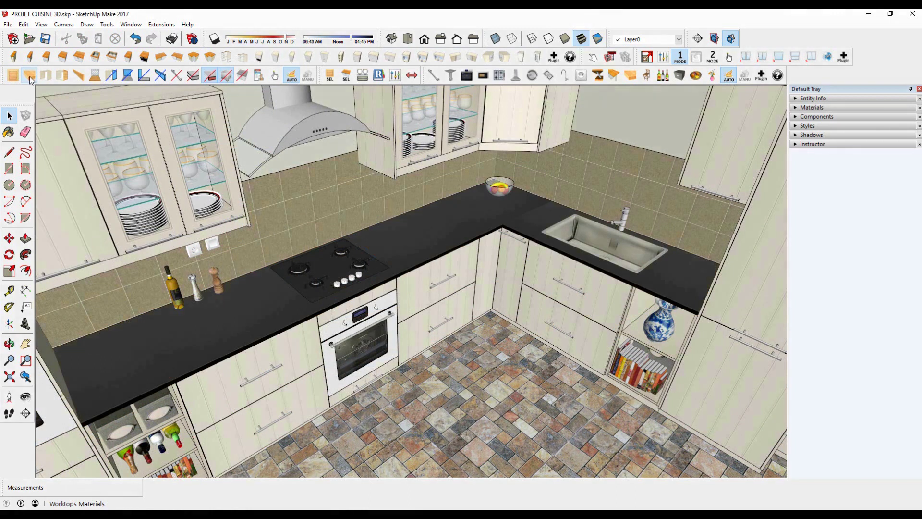
left_click(30, 78)
left_click(29, 78)
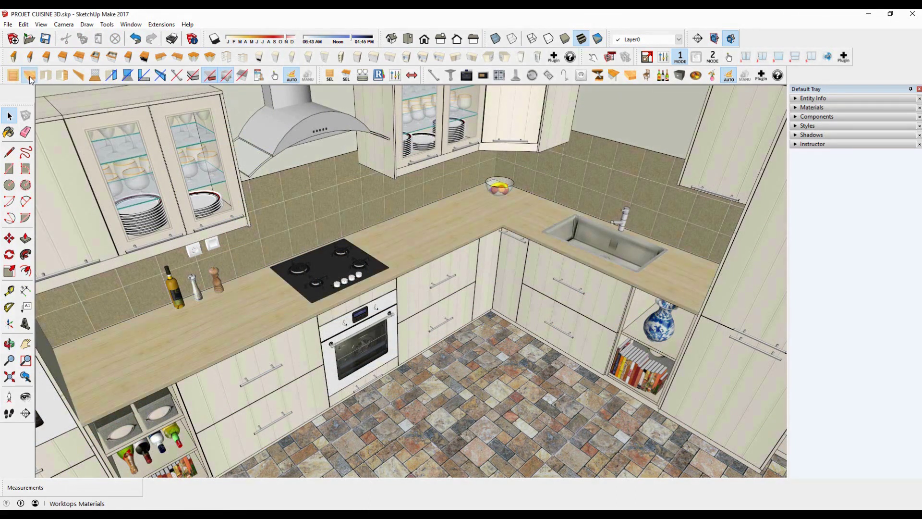
left_click(30, 78)
left_click(29, 78)
left_click(30, 77)
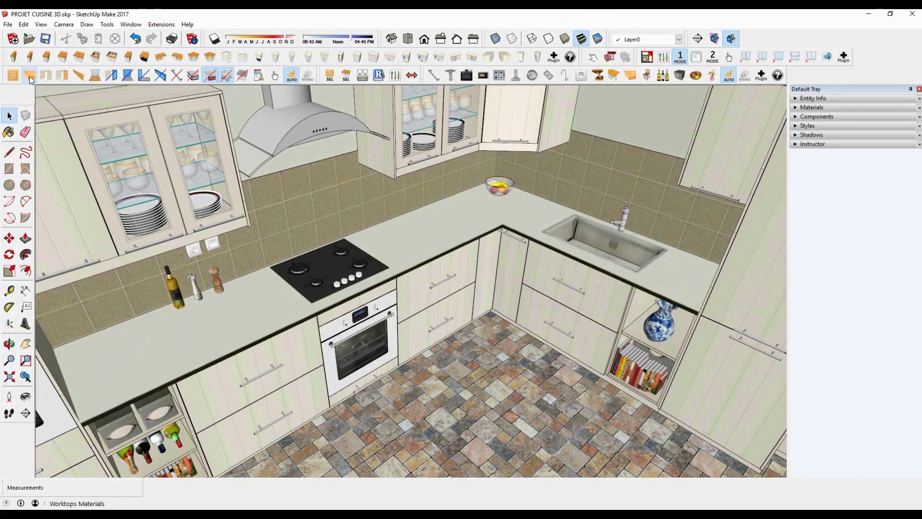
left_click(30, 76)
left_click(30, 76)
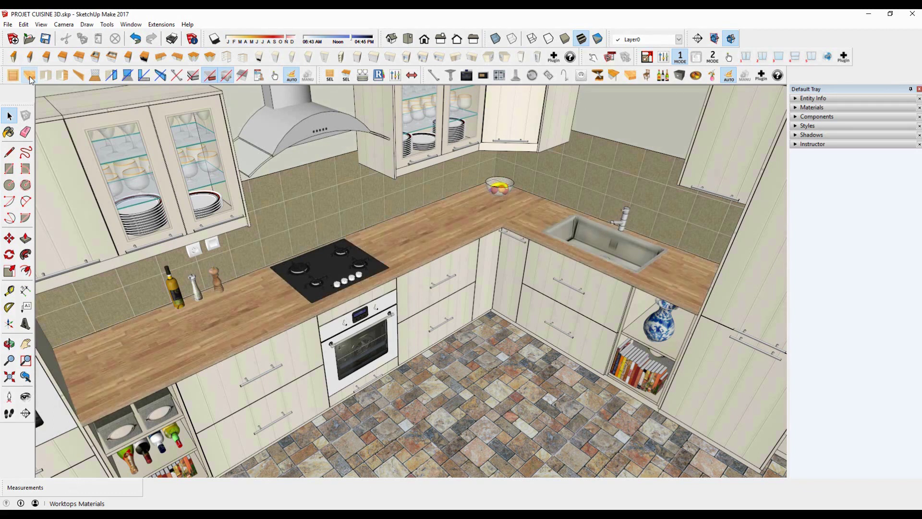
left_click(30, 76)
left_click(30, 76)
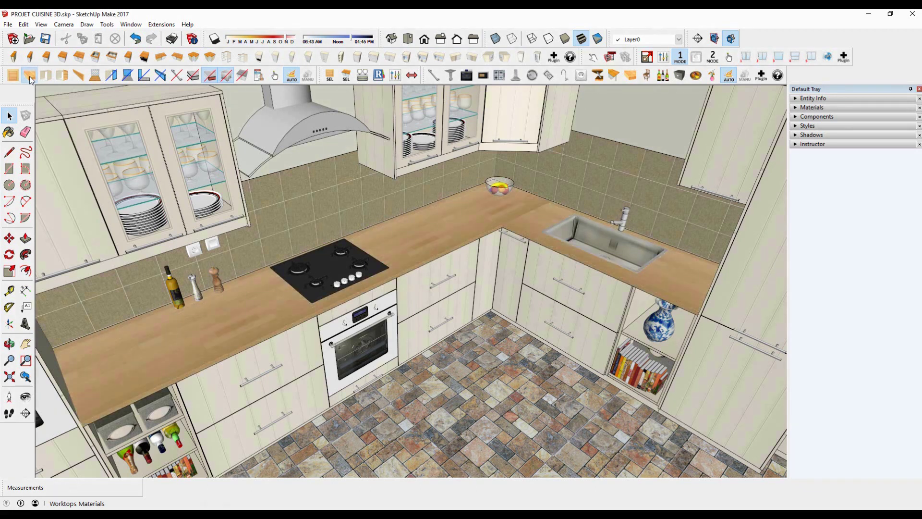
left_click(30, 76)
left_click(30, 75)
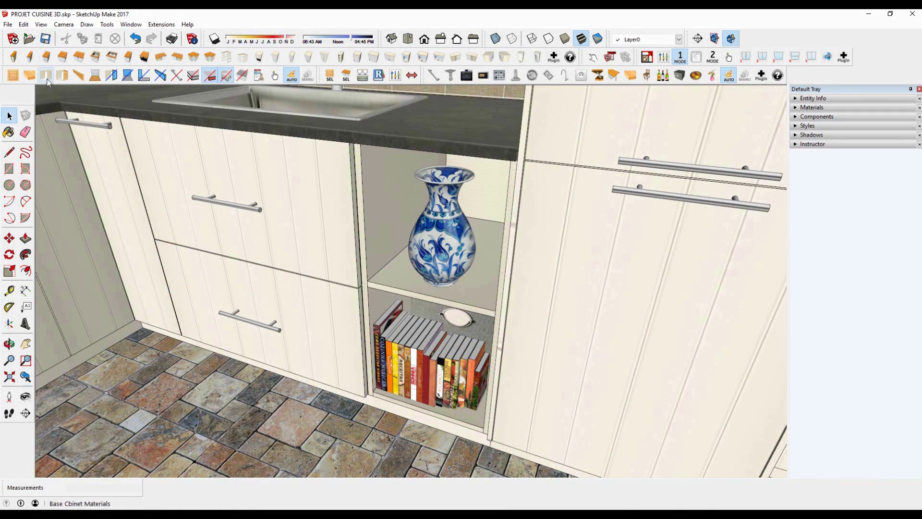
Try other interior finishes on the open base units, including black, and set all cover panels to black
left_click(47, 81)
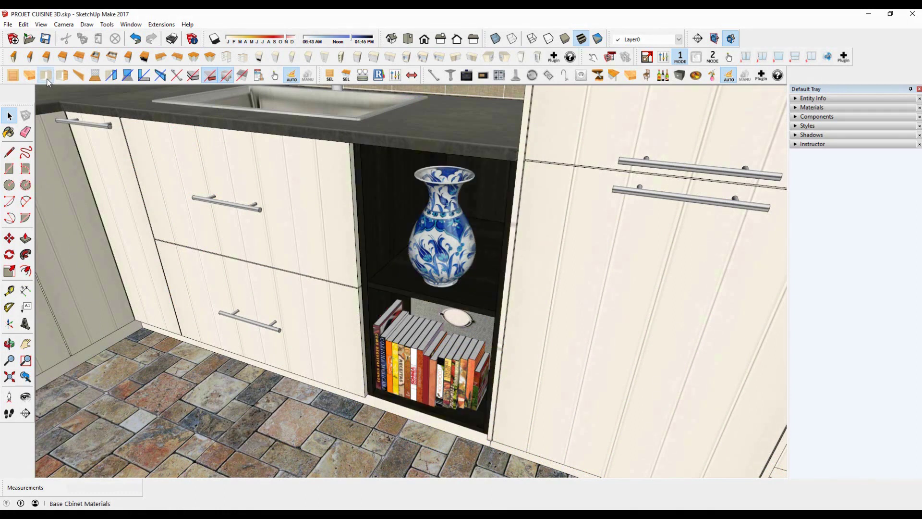
left_click(47, 81)
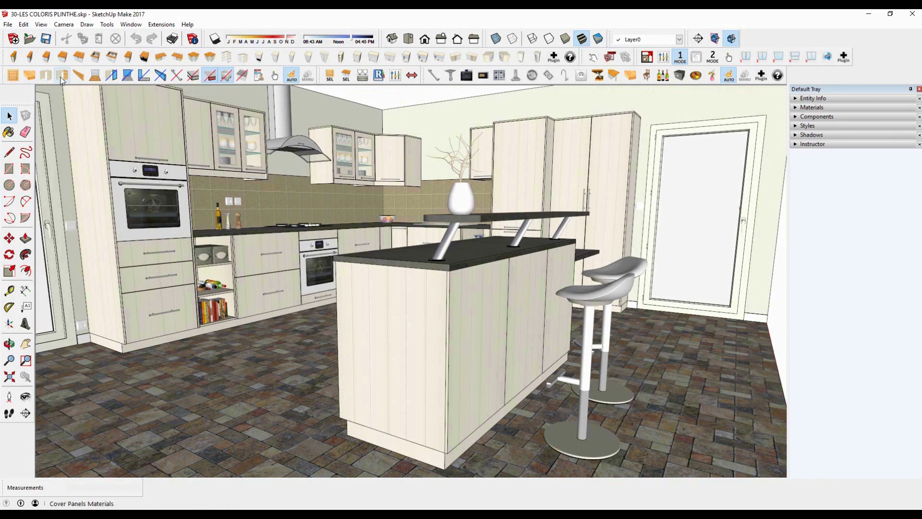
left_click(62, 78)
left_click(61, 78)
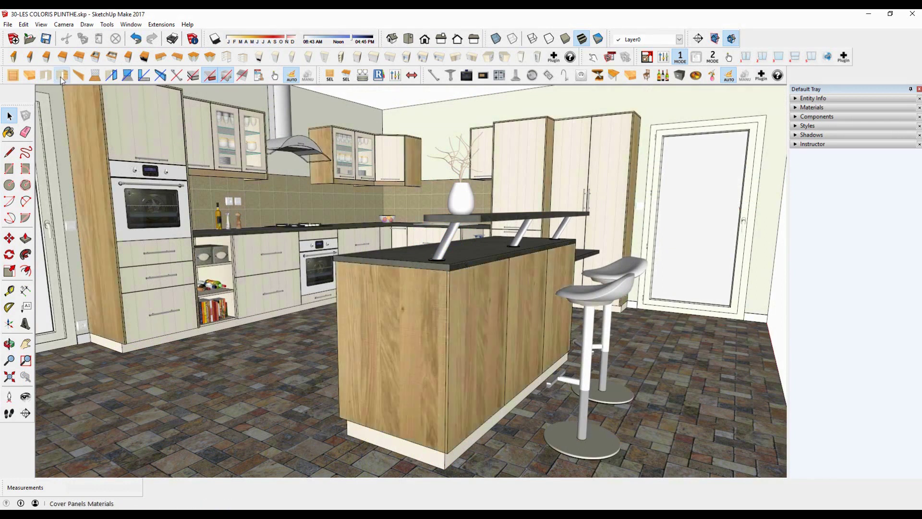
left_click(62, 78)
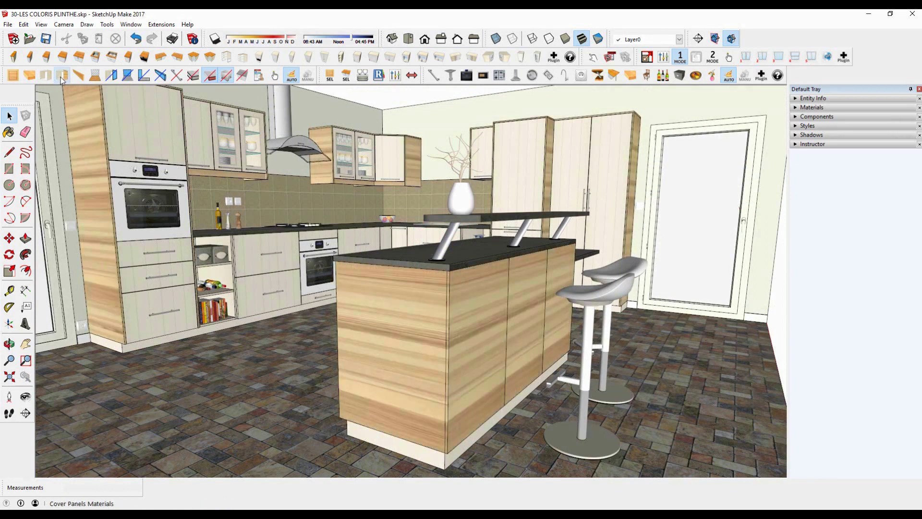
left_click(61, 78)
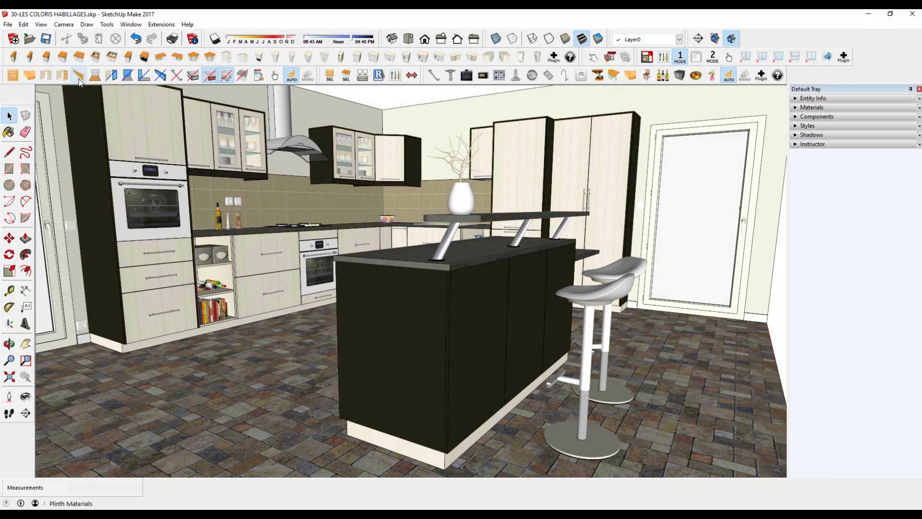
Change the plinths under the base units, tall units and island to the black finish
left_click(79, 80)
left_click(79, 80)
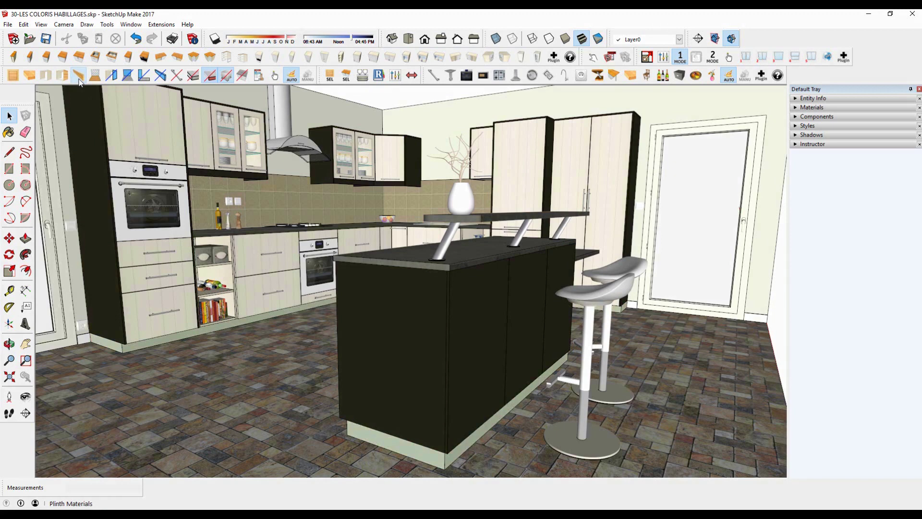
left_click(80, 80)
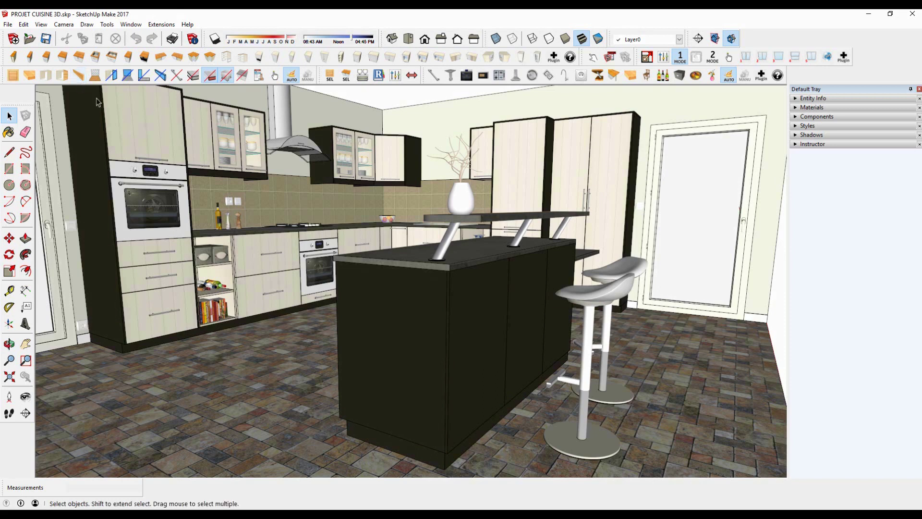
Enable SEL mode for individual facade materials, and give the tall oven unit's door and drawer fronts a natural oak finish
left_click(332, 76)
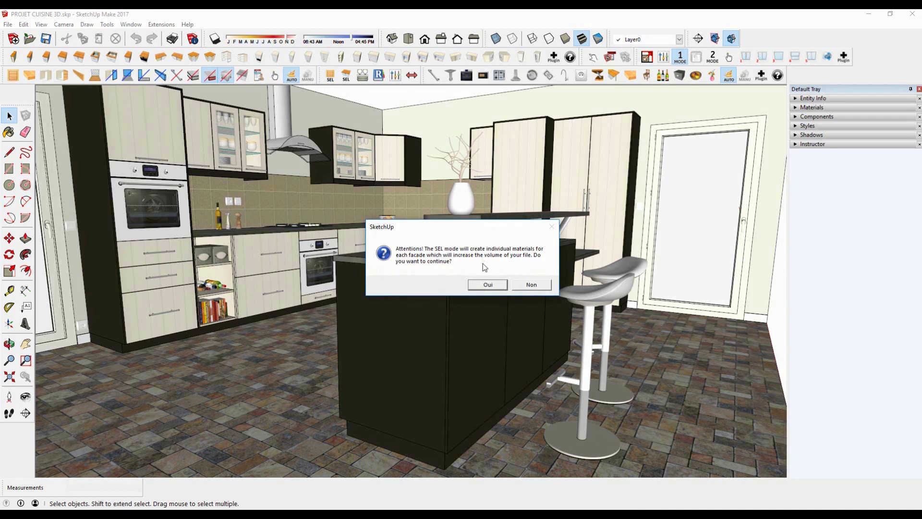
left_click(485, 285)
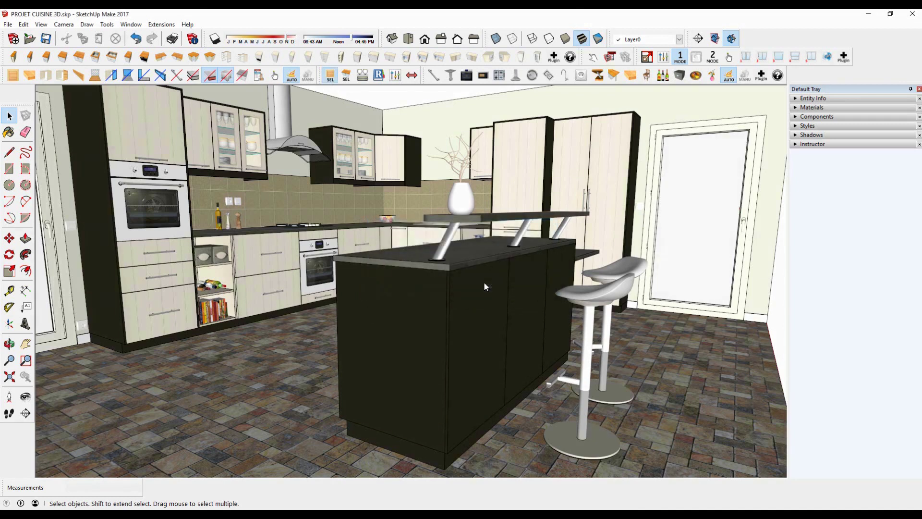
left_click(171, 261)
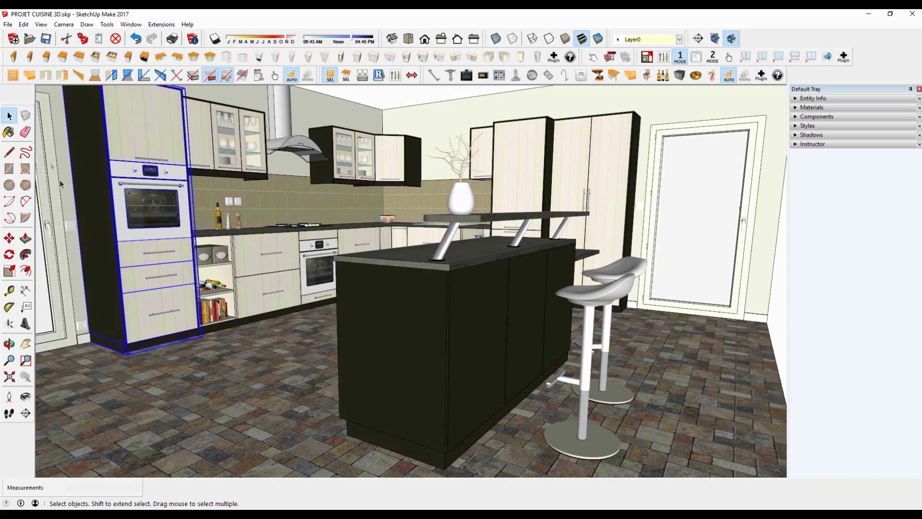
left_click(13, 76)
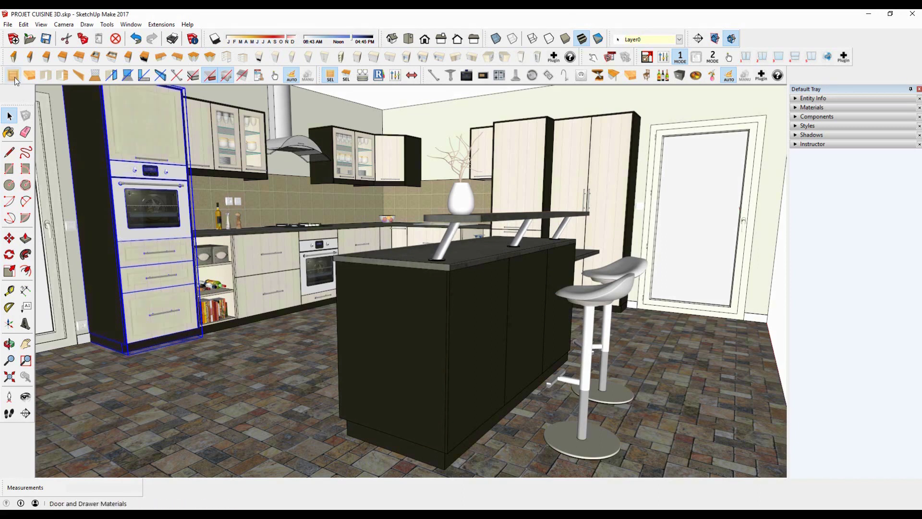
left_click(15, 77)
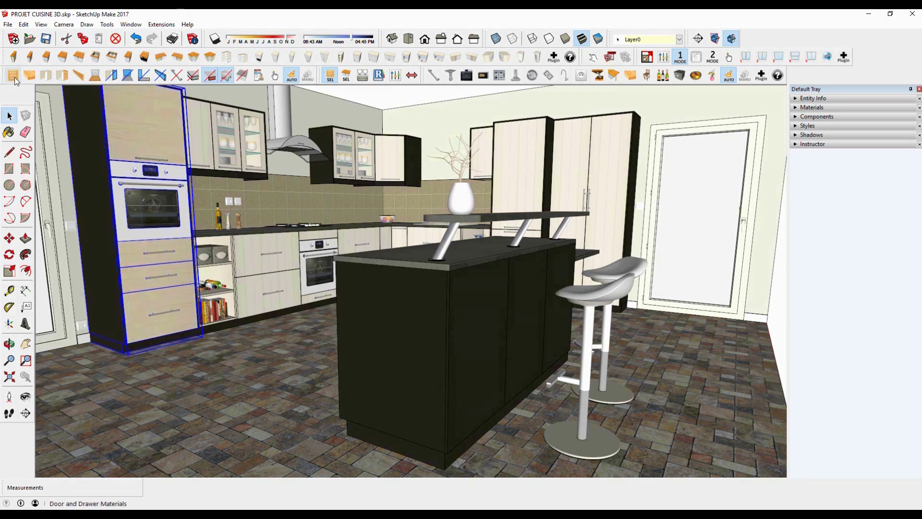
left_click(14, 76)
left_click(14, 77)
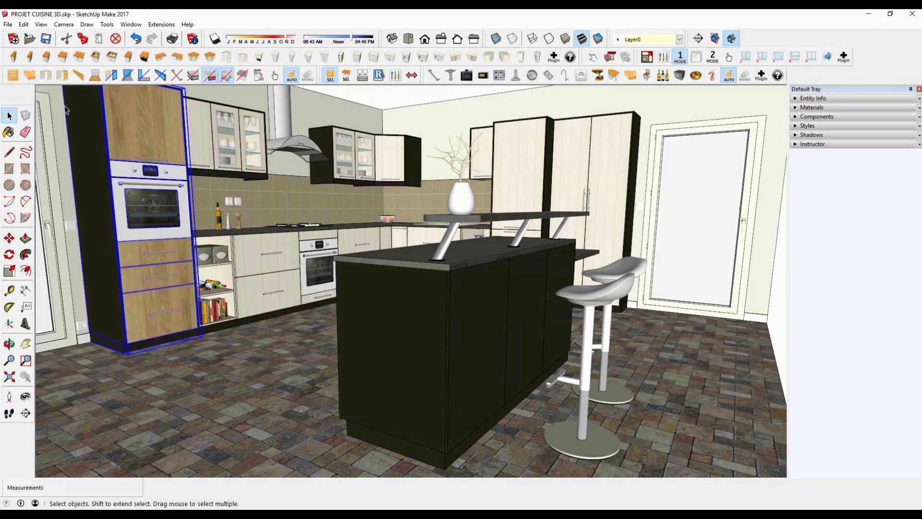
Inside the tall oven unit, change only the lowest drawer front to the cream vertical plank finish
double_click(179, 306)
left_click(179, 305)
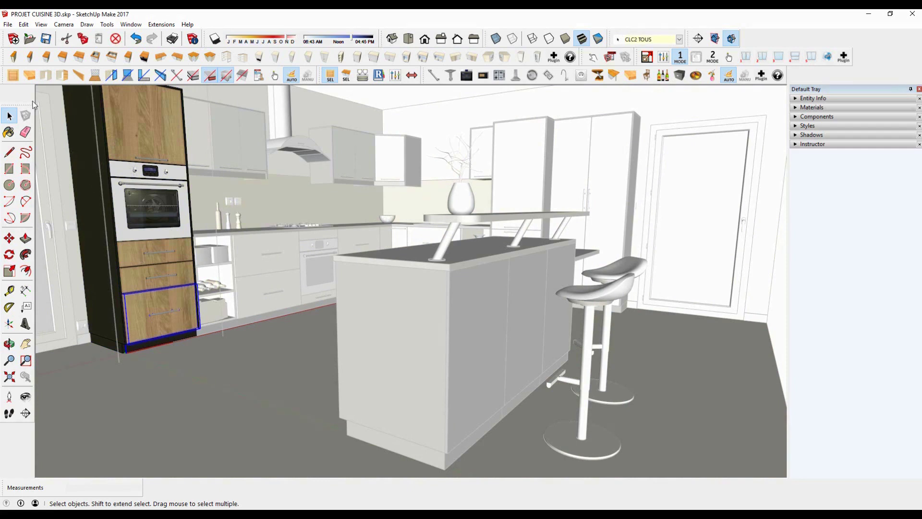
left_click(14, 80)
left_click(15, 80)
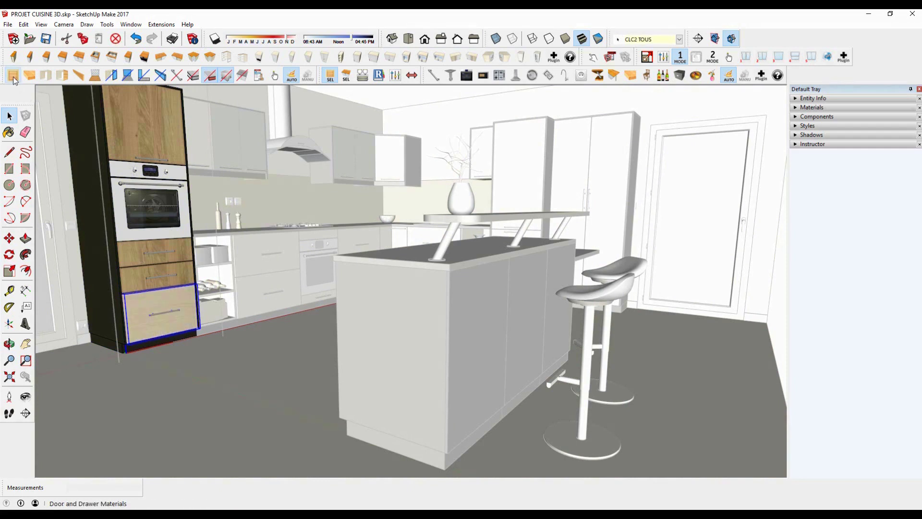
left_click(15, 80)
left_click(15, 79)
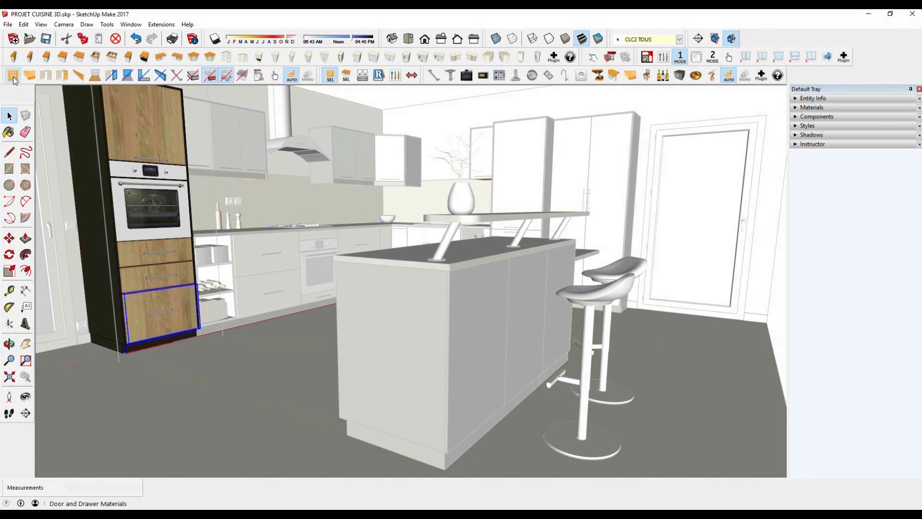
left_click(14, 77)
left_click(178, 414)
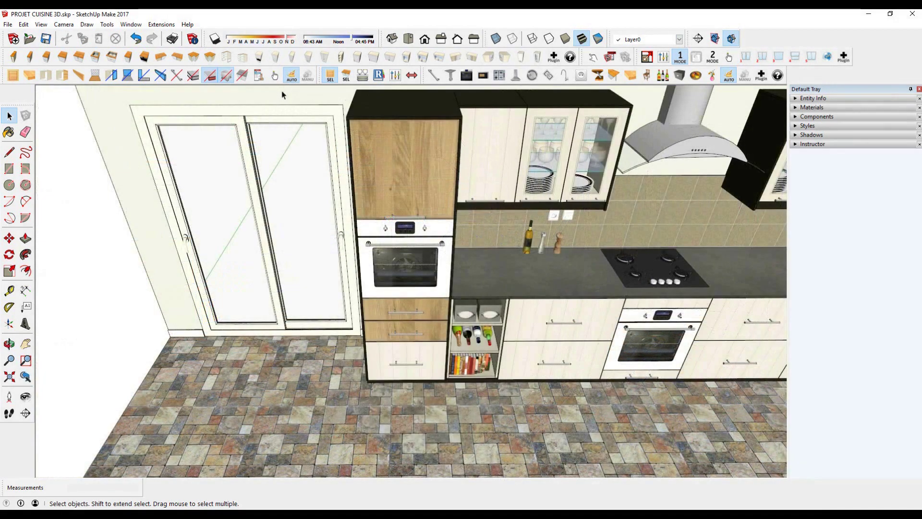
Reset the tall oven unit's individual front finishes to the kitchen's general finish through its furniture options
left_click(401, 154)
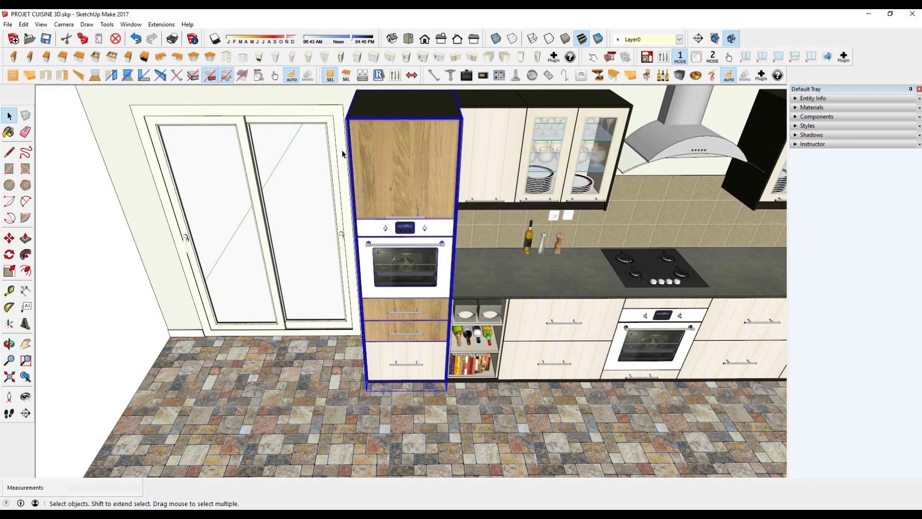
left_click(259, 81)
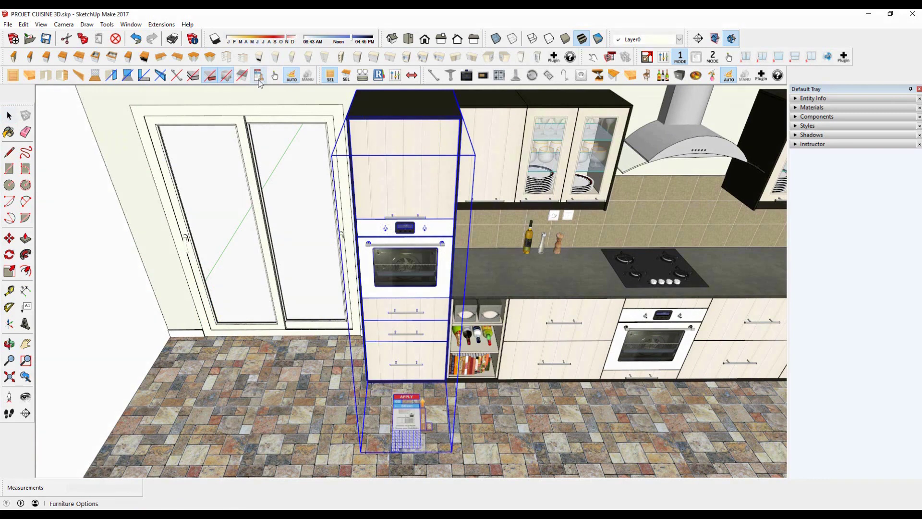
key("space")
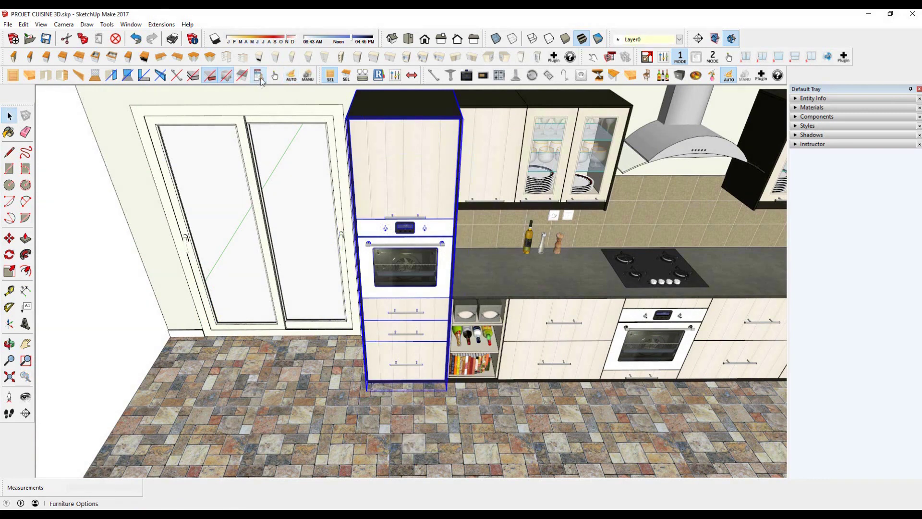
left_click(111, 255)
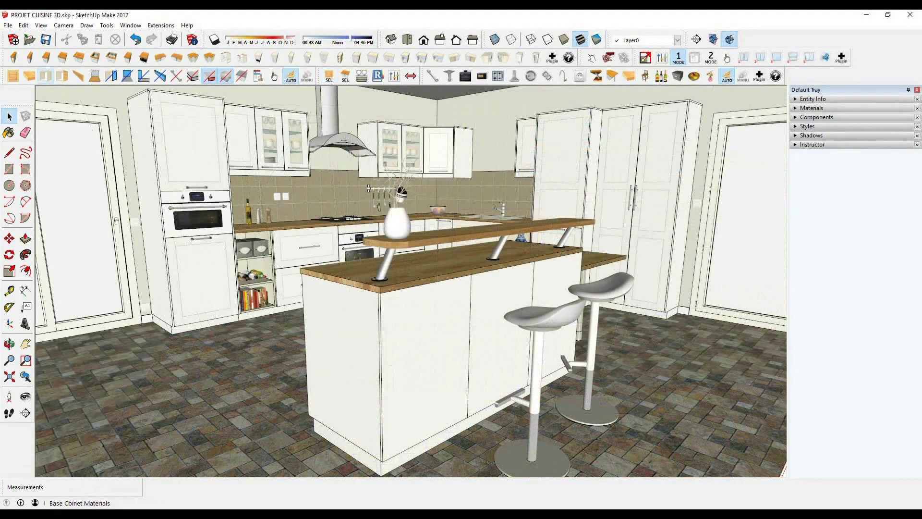